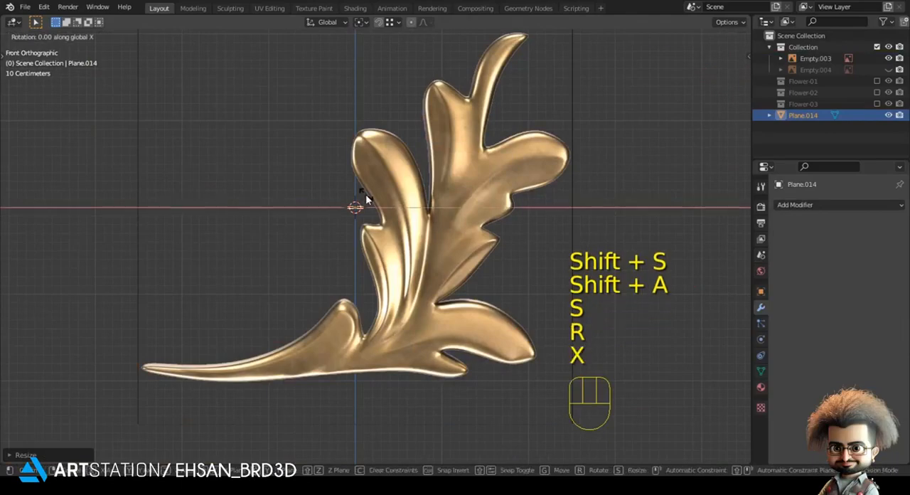
Rotate the plane 90° about X and place it over the thin left tip of the leaf reference, displayed in wireframe
middle_click_drag(365, 194, 526, 108, "shift")
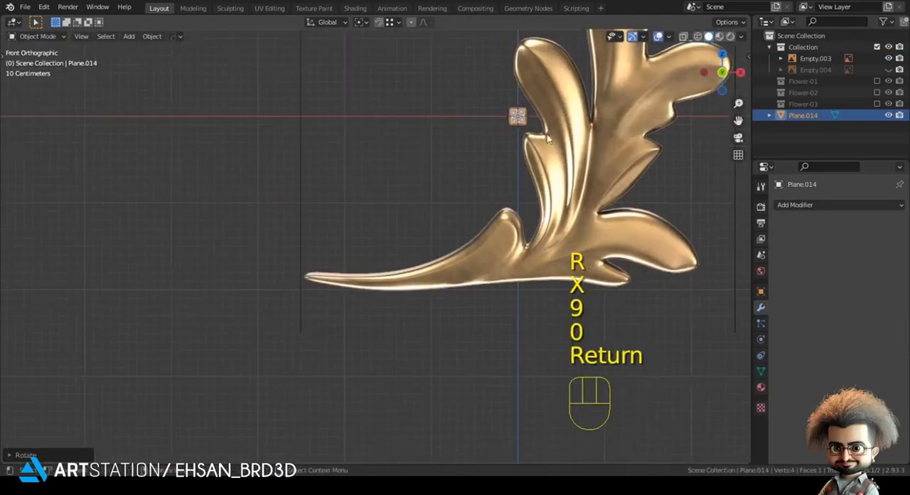
key("g")
left_click(343, 295)
scroll(330, 310, "up", 1)
middle_click_drag(328, 313, 412, 271, "shift")
scroll(416, 270, "up", 5)
key("z")
scroll(337, 259, "up", 3)
key("g")
left_click(369, 297)
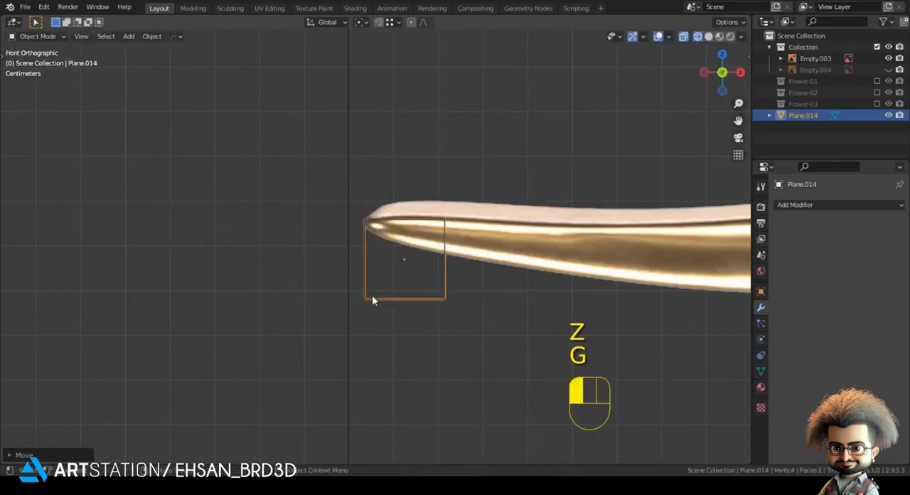
In Edit Mode, move the plane's corner vertices onto the outline of the leaf's thin left tip
key("Tab")
key("1")
key("g")
left_click(416, 290)
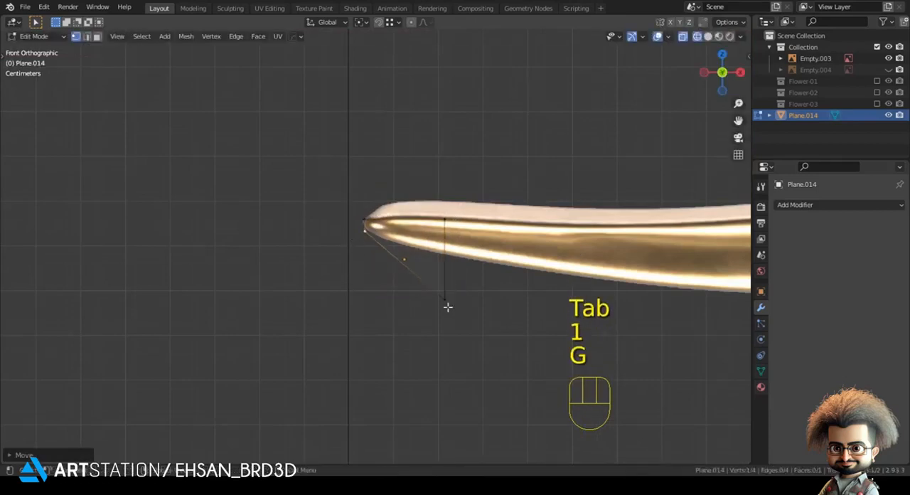
key("g")
left_click(440, 242)
left_click(439, 223)
key("g")
left_click(439, 221, "shift")
left_click(431, 263)
key("g")
left_click(433, 261, "shift")
Extrude the plane's right edge along the stem and move the new lower vertex onto the lower outline
left_click_drag(422, 197, 490, 299)
middle_click_drag(489, 298, 309, 256, "shift")
key("e")
left_click(412, 274)
left_click(365, 255)
key("g")
left_click(373, 240, "shift")
Extrude the end edge again to add a second stem segment, fitting its lower vertex to the outline
left_click(367, 205, "shift")
middle_click_drag(497, 222, 369, 212, "shift")
key("e")
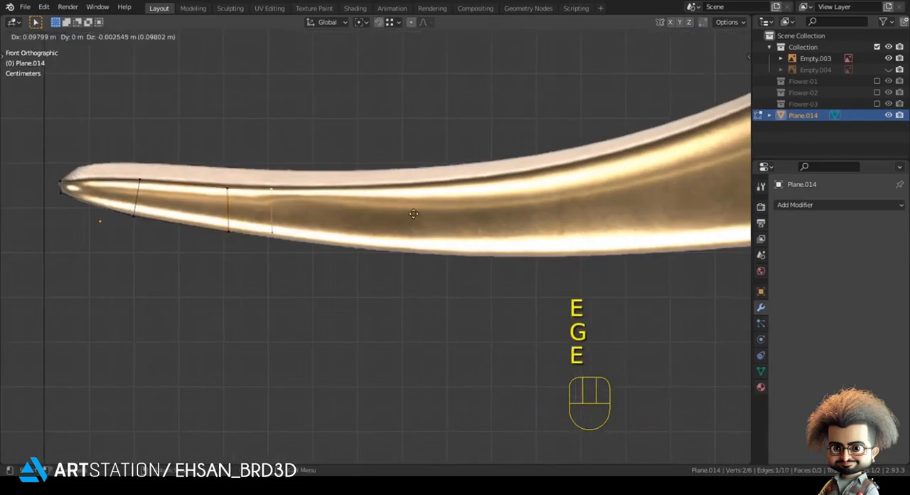
left_click(397, 222)
left_click(365, 233)
key("g")
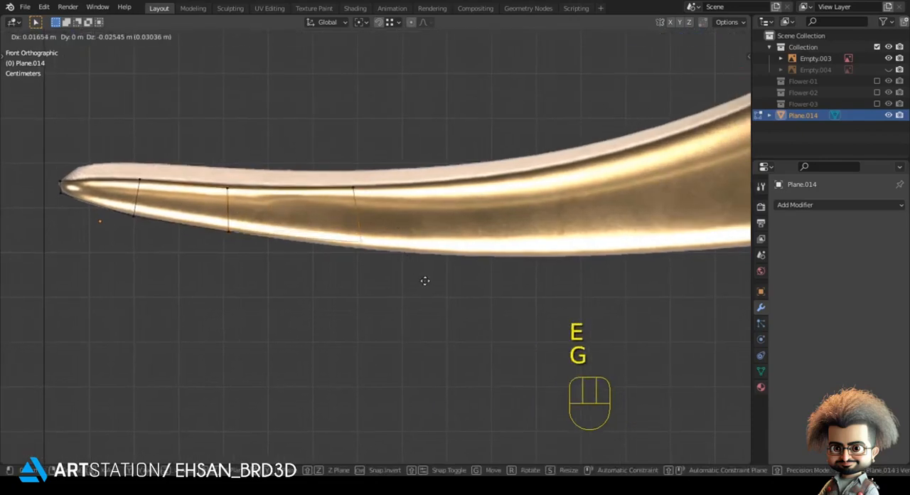
left_click(471, 330, "shift")
Add a third stem segment from the end edge, following the upper outline, and slide its lower vertex outward to the lower outline
left_click(377, 190, "shift")
middle_click_drag(436, 217, 300, 230, "shift")
key("e")
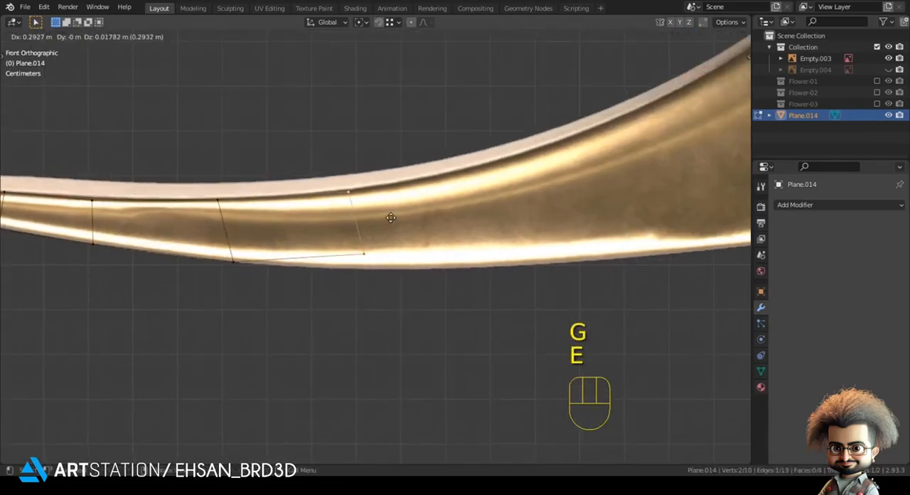
left_click(387, 228)
left_click(374, 246)
key("g")
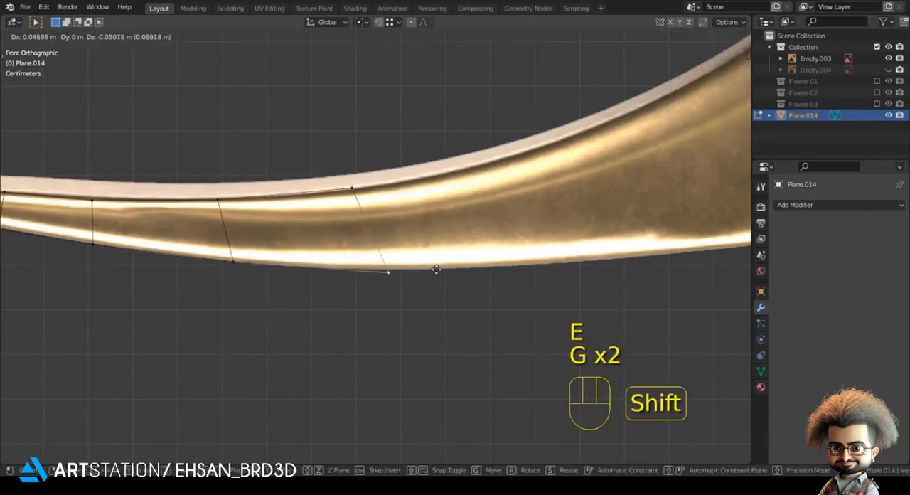
left_click(435, 253, "shift")
Extrude a fourth segment where the stem begins curving upward, placing its lower vertex on the bottom outline
left_click(355, 191, "shift")
middle_click_drag(208, 236, 16, 248, "shift")
key("e")
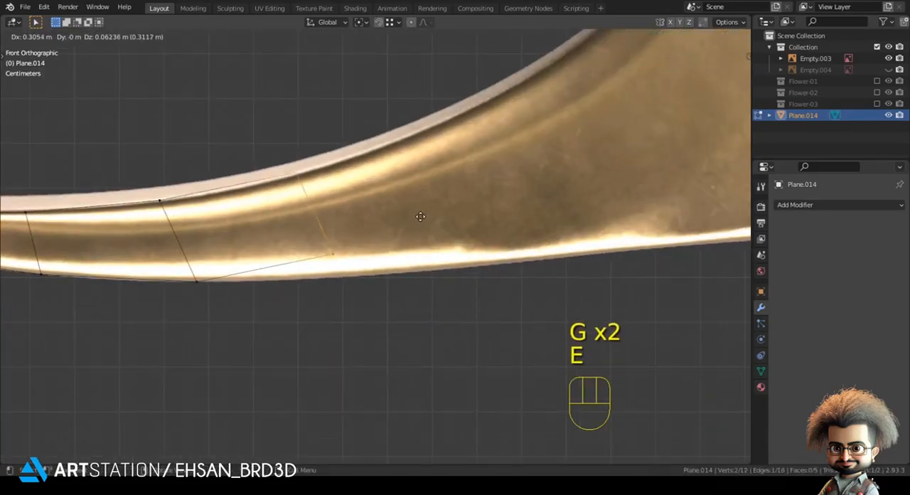
left_click(346, 248)
left_click(322, 261)
key("g")
left_click(362, 275)
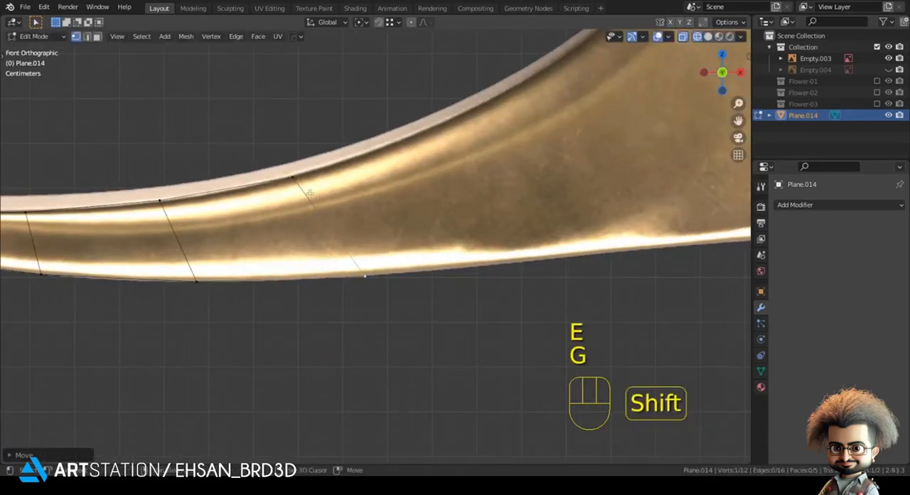
Extrude a fifth segment into the widening stem and shift its lower vertex right onto the bottom outline
left_click(297, 180, "shift")
scroll(316, 196, "down", 2)
middle_click_drag(323, 199, 185, 287, "shift")
key("e")
left_click(295, 251)
left_click(323, 311)
key("g")
left_click(306, 280)
Extrude a sixth segment to the base of the small rounded lobe and align its lower vertex with the bottom outline
left_click(282, 251, "shift")
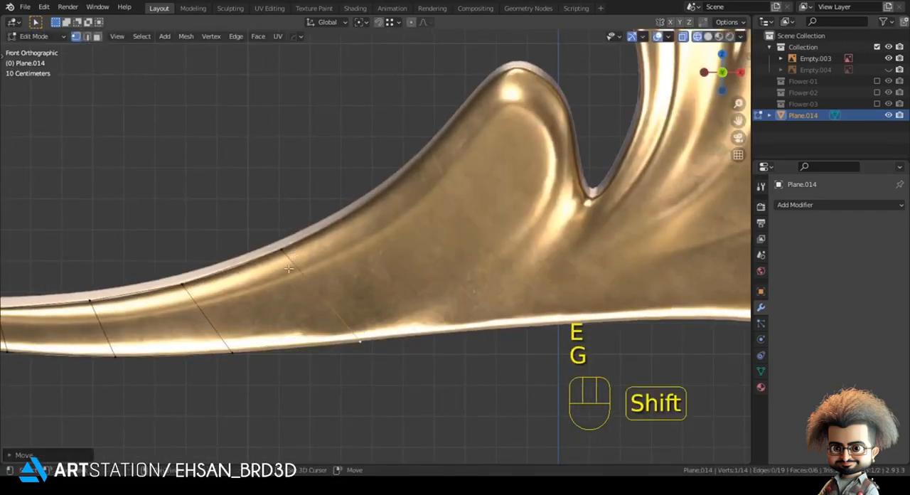
key("e")
left_click(388, 222)
left_click(452, 295)
key("g")
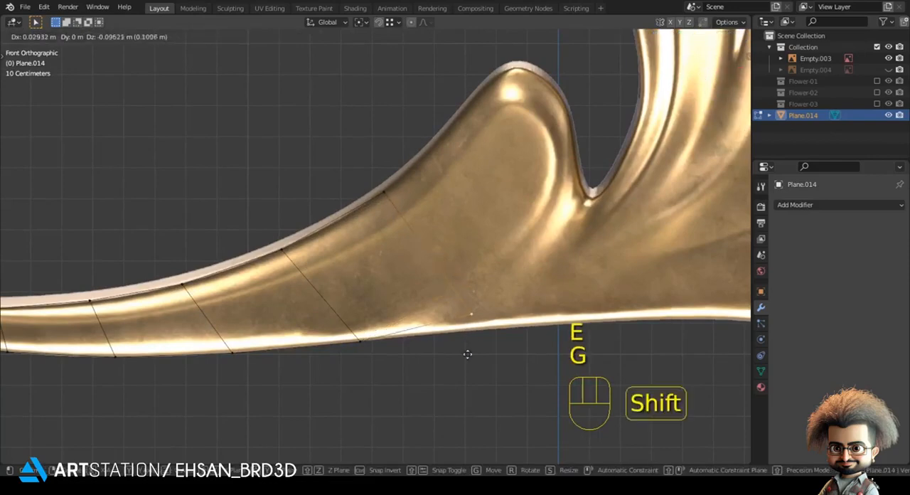
left_click(473, 74)
key("g")
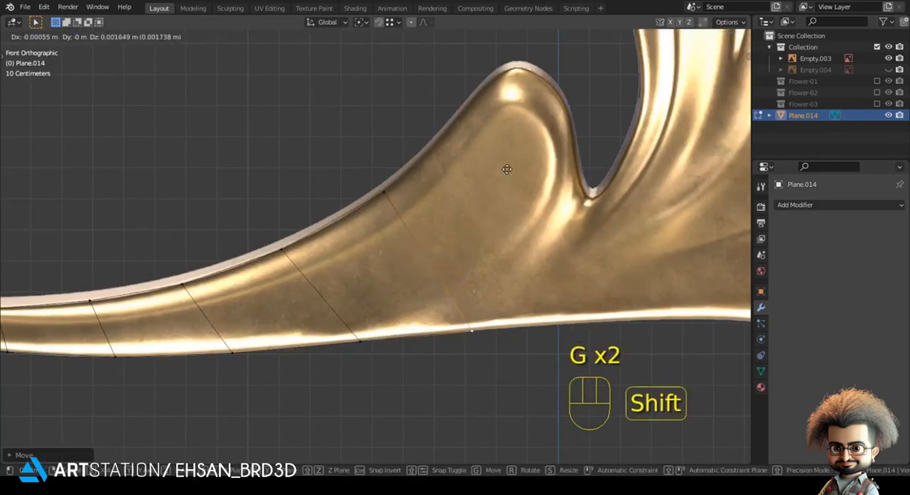
left_click(505, 169)
Extrude the end edge across the base of the small lobe to the notch on its right, fitting the lower vertex to the outline
left_click(387, 193, "shift")
middle_click_drag(462, 189, 306, 198, "shift")
key("e")
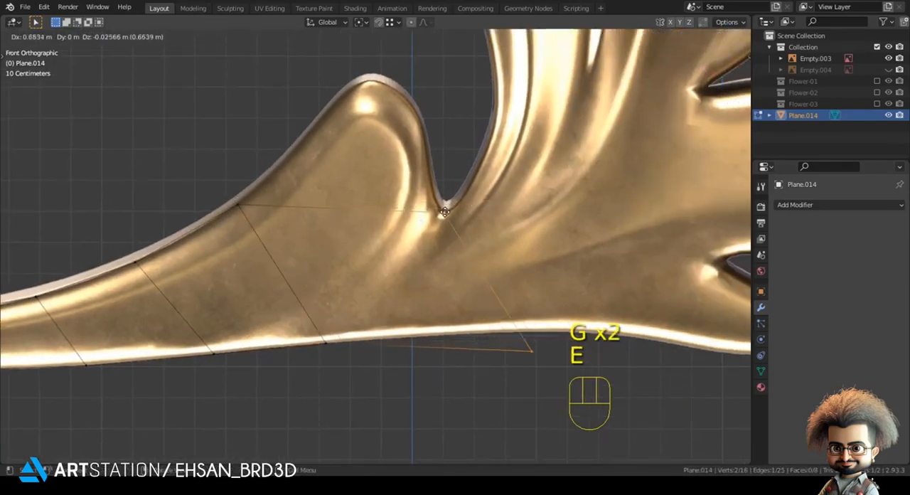
left_click(445, 209)
left_click(514, 353)
key("g")
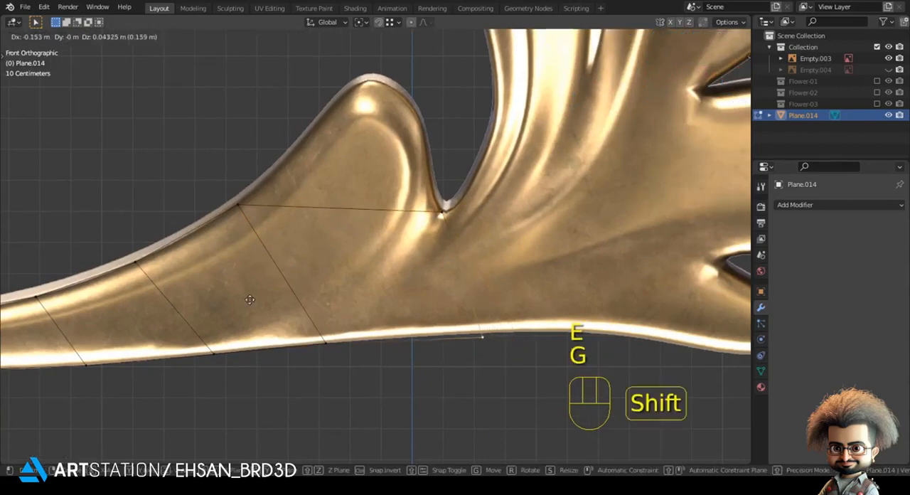
left_click(231, 260)
Extrude a short segment just past the small lobe's notch and move its lower vertex onto the bottom outline
left_click(440, 217, "shift")
middle_click_drag(485, 228, 298, 268, "shift")
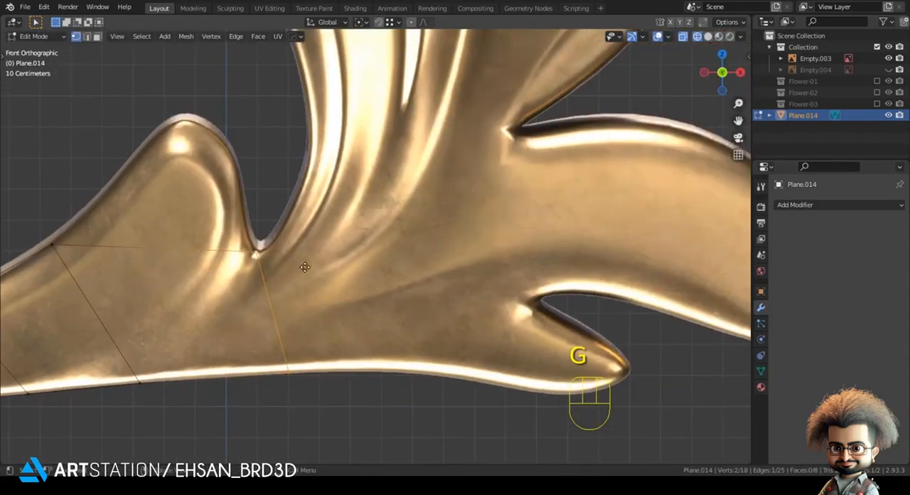
key("e")
left_click(324, 284)
key("g")
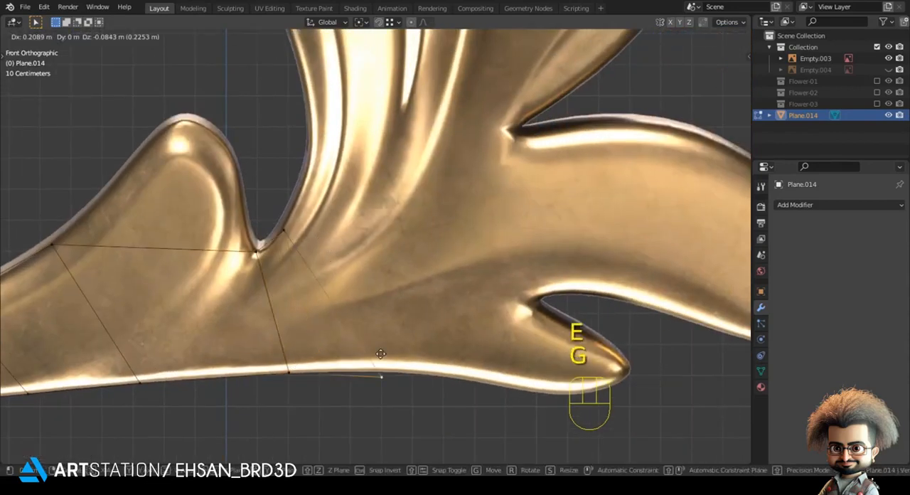
left_click(355, 288)
Extrude the end edge to the notch above the small lower-right leaf point, moving its other vertex back to the left outline
key("e")
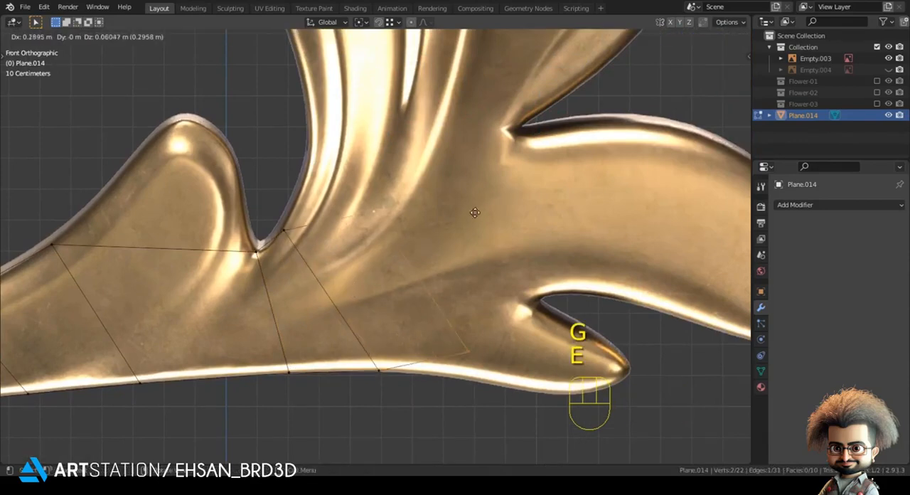
left_click(496, 185)
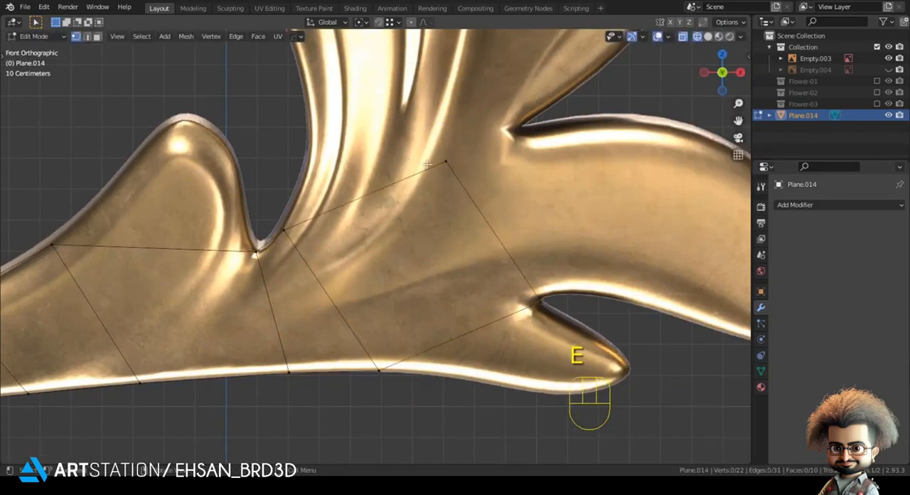
key("g")
left_click(279, 194)
key("g")
Extrude that edge up to the notch above the large lower-right lobe and move its left vertex onto the trunk's left outline
left_click(553, 297)
middle_click_drag(553, 297, 464, 390, "shift")
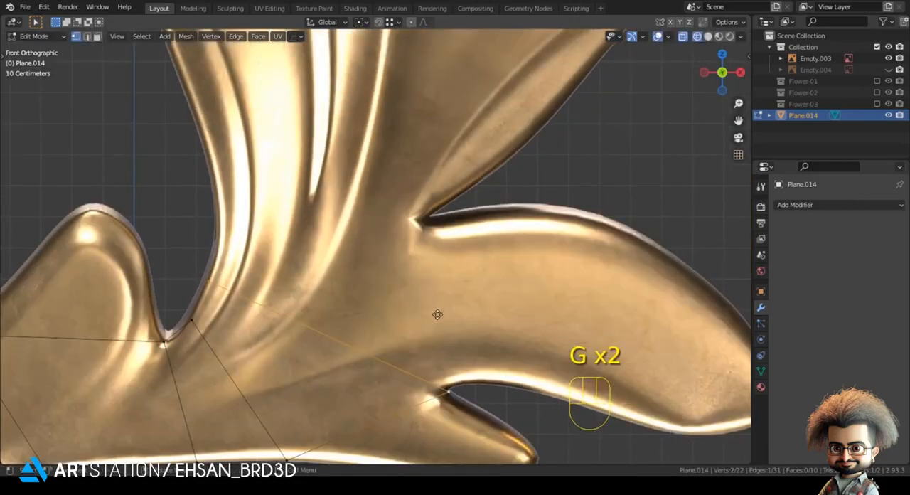
key("e")
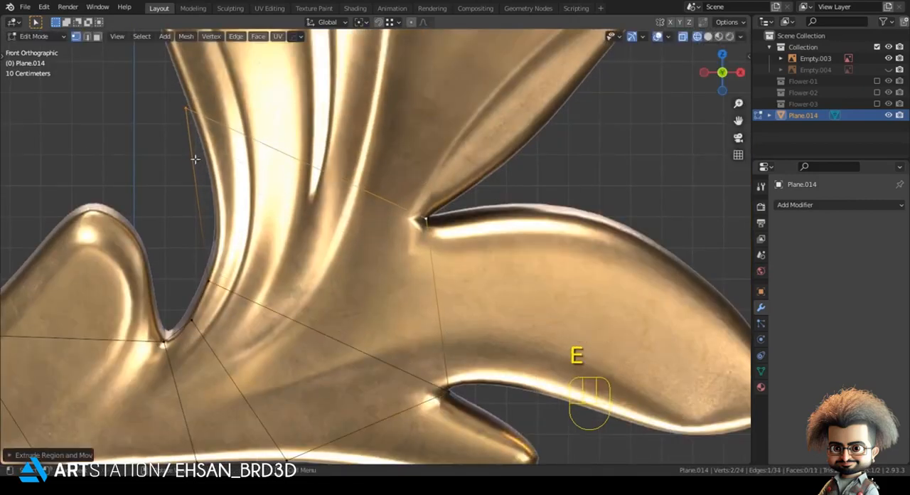
left_click(217, 191)
key("g")
left_click(241, 273)
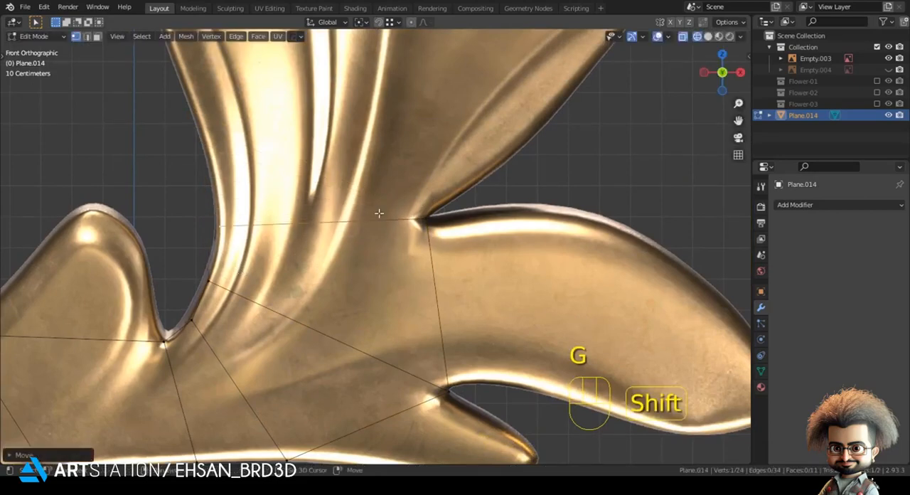
Extrude the trunk's top edge upward along the pointed right leaf's lower side and move its left vertex onto the left outline
middle_click_drag(407, 215, 409, 341, "shift")
key("e")
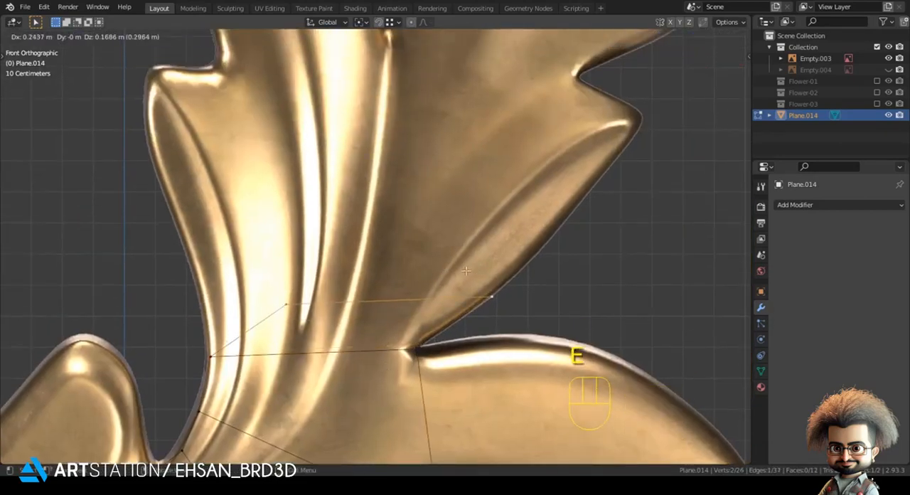
left_click(465, 270)
key("g")
left_click(89, 353)
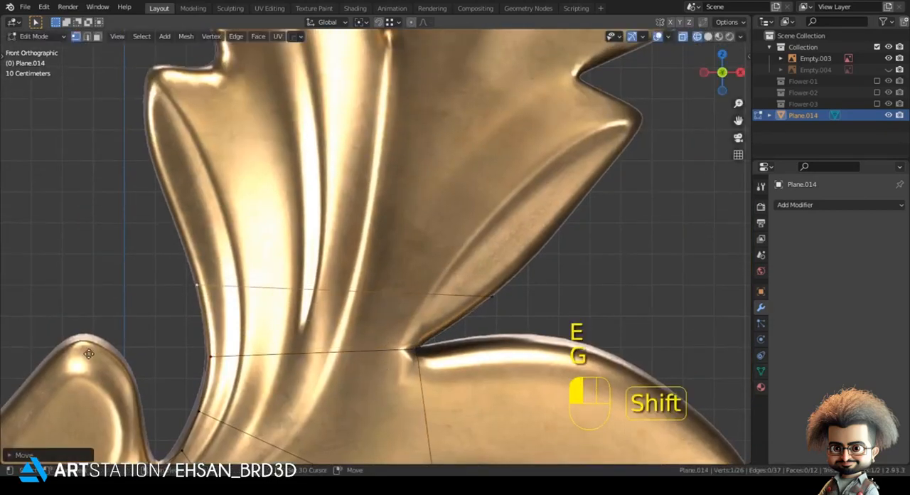
Extrude another trunk segment to midway along the pointed right leaf's lower side, refining its left vertex on the outline
middle_click_drag(463, 304, 421, 348, "shift")
key("e")
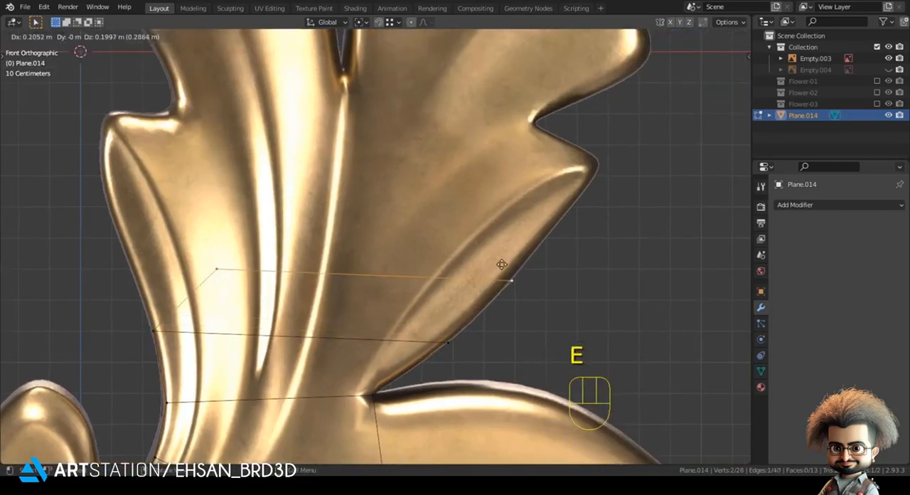
left_click(501, 264)
left_click(197, 269)
key("g")
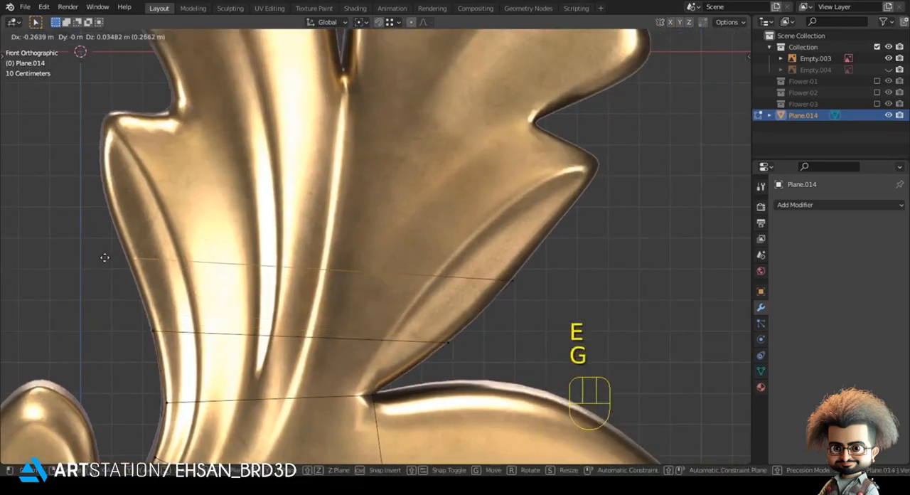
left_click(96, 252, "shift")
key("g")
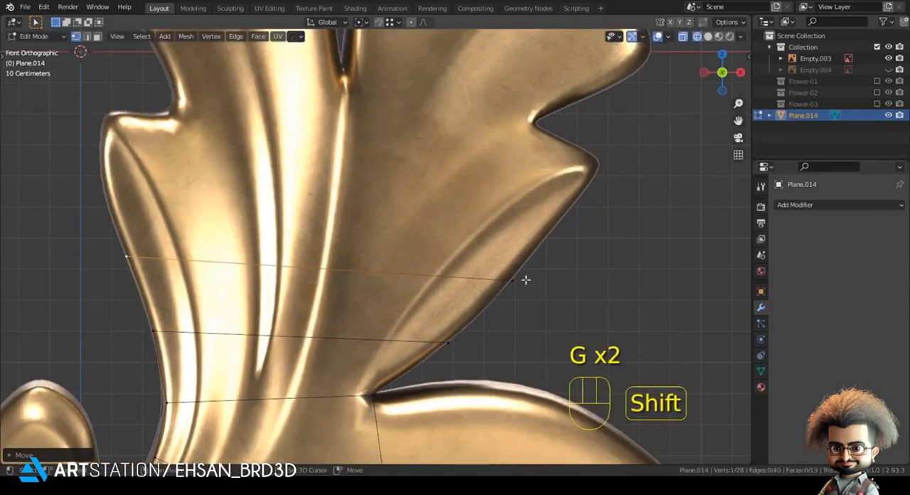
Extrude the top edge to just below the pointed right leaf's tip and place its left vertex on the left leaf's outer side
left_click(529, 279)
key("e")
left_click(560, 251)
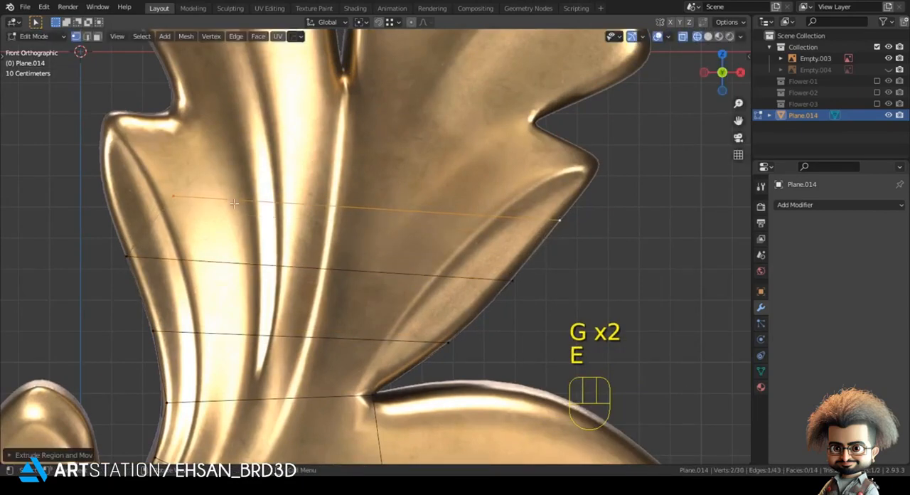
key("g")
left_click(81, 197, "shift")
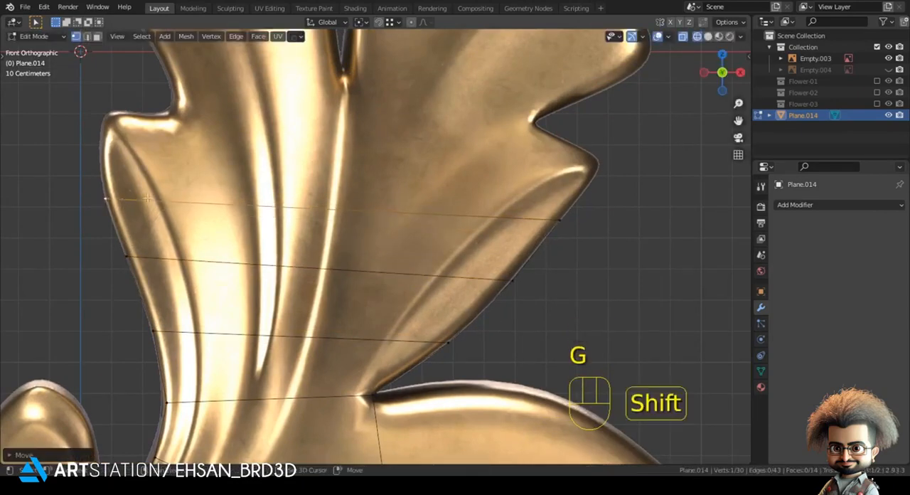
Extrude the top edge up to the notch above the pointed right leaf and move its left vertex into the opposite left notch
left_click(573, 216, "shift")
middle_click_drag(557, 296, 548, 424, "shift")
key("e")
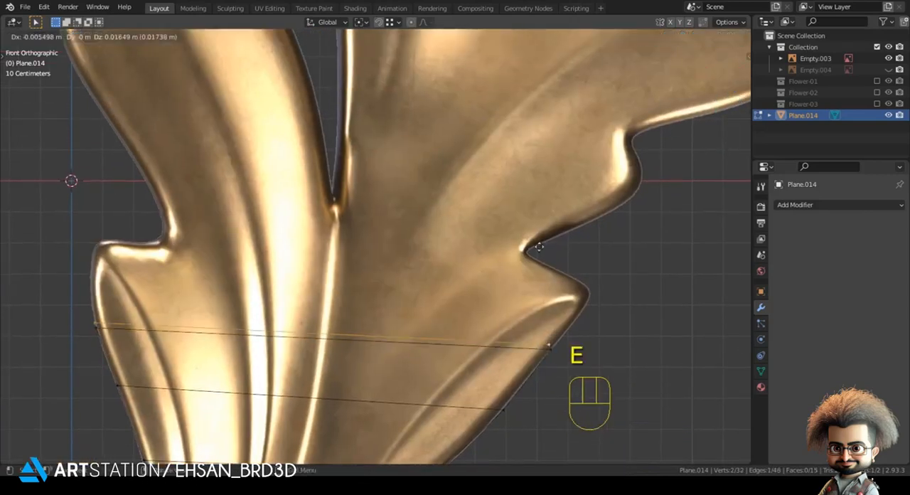
left_click(510, 231)
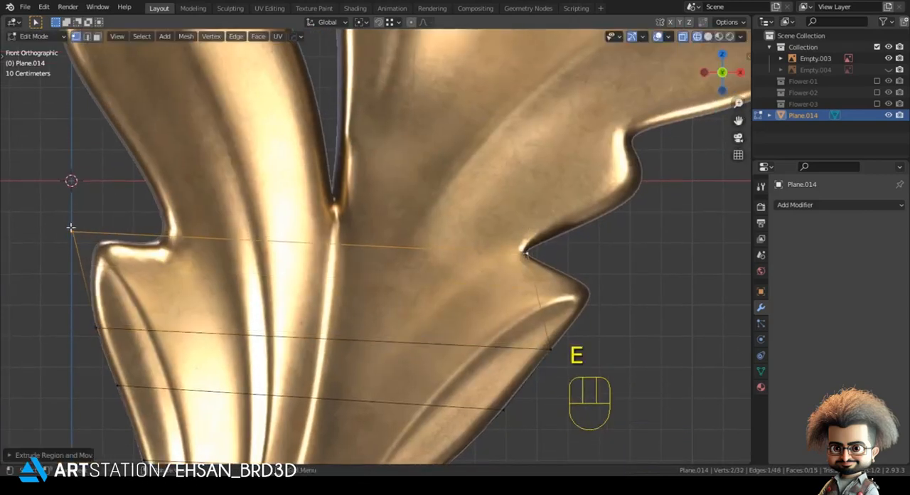
key("g")
left_click(168, 239)
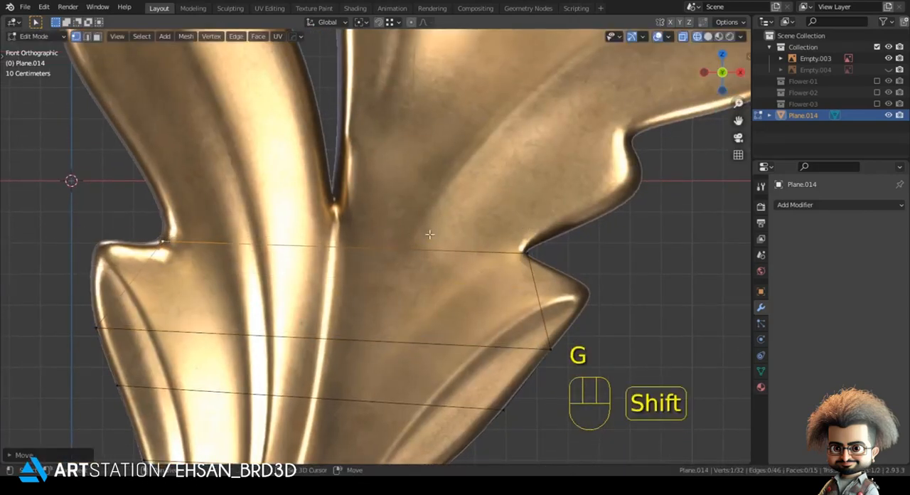
Extrude a short segment above the two side notches and move both its end vertices onto the leaf outline
middle_click_drag(504, 248, 494, 351, "shift")
key("e")
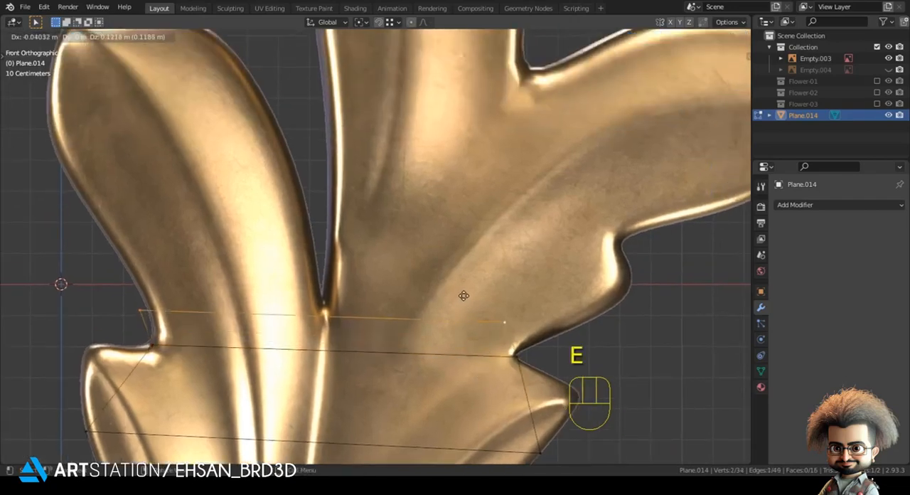
left_click(470, 294)
key("g")
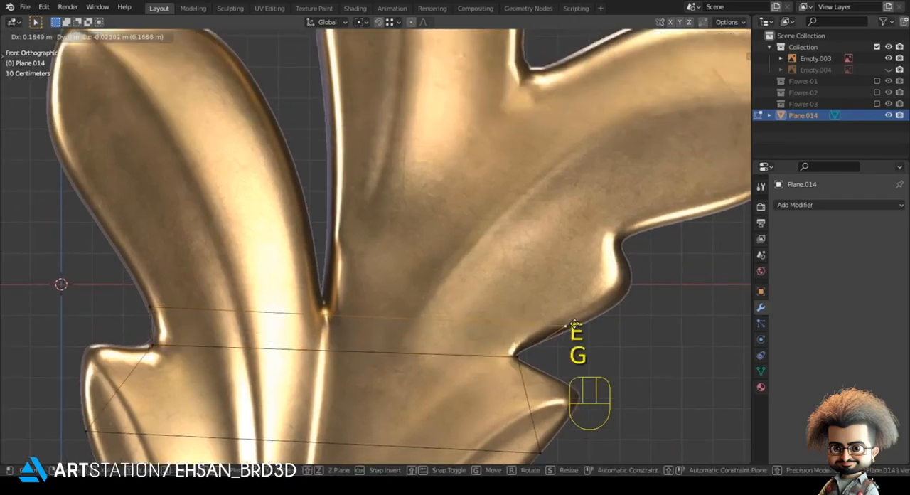
left_click(577, 324)
left_click(151, 306)
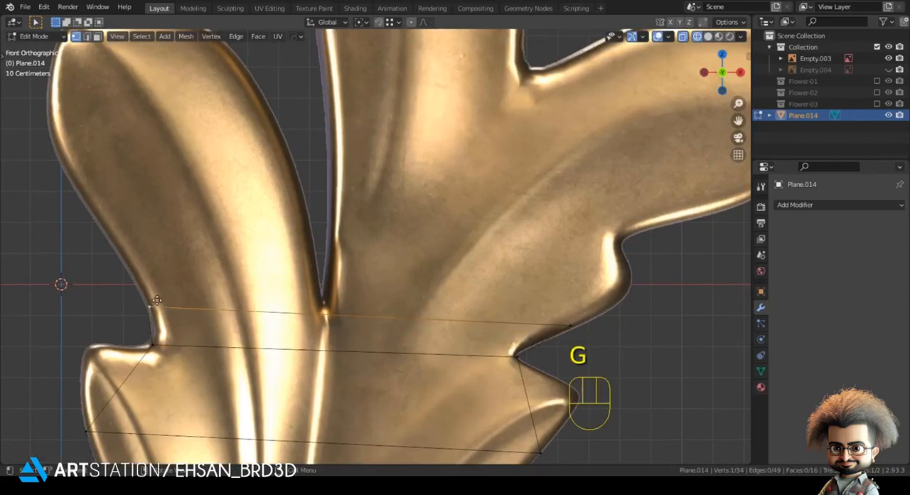
key("g")
left_click(149, 281)
Knife-cut the top strip vertically below the deep notch, fitting the cut's upper vertex into the notch and the strip's left vertex to the outline
left_click(310, 254)
scroll(308, 292, "up", 1)
key("k")
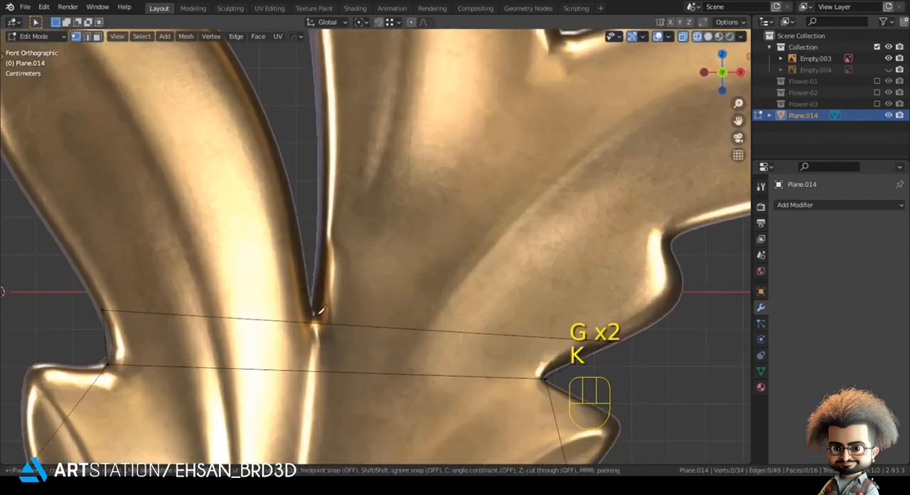
left_click(315, 371)
key("Return")
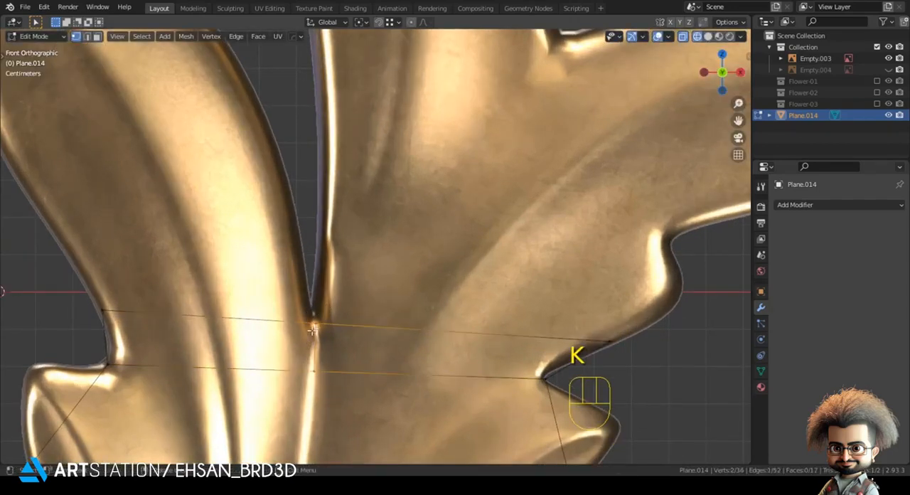
key("g")
left_click(309, 322)
left_click(105, 308)
key("g")
left_click(106, 366, "shift")
Extrude the edge left of the deep notch up into the left lobe and place its left vertex on the outline
left_click(309, 320, "shift")
middle_click_drag(308, 320, 429, 346, "shift")
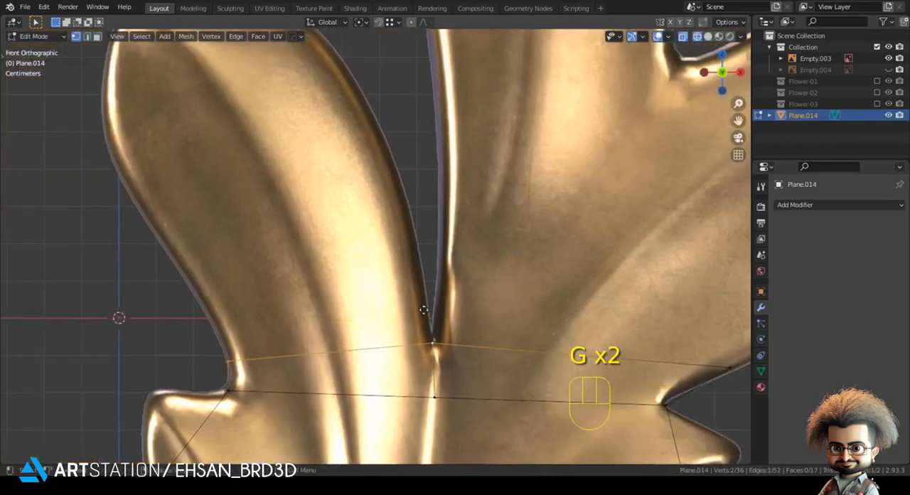
key("e")
left_click(421, 239)
left_click(222, 265)
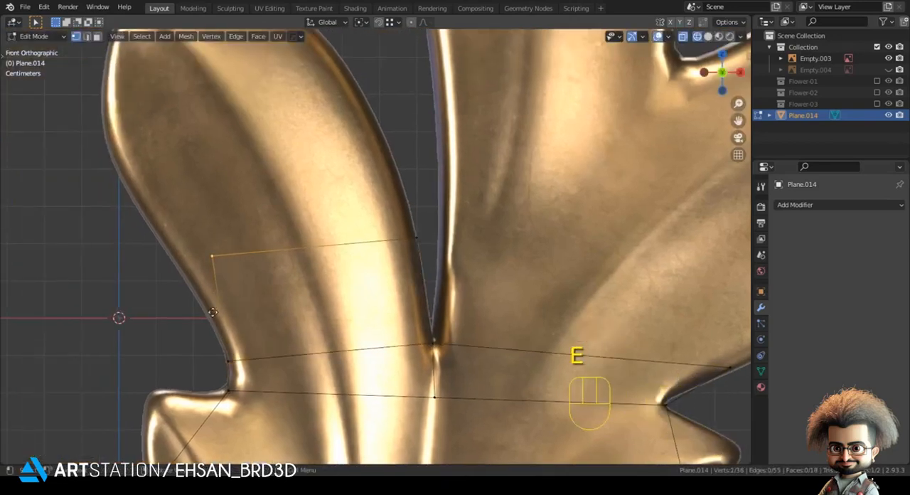
key("g")
left_click(255, 255)
Extrude the left lobe's top edge to about the lobe's middle and move its left vertex out onto the outline
left_click(419, 237, "shift")
key("e")
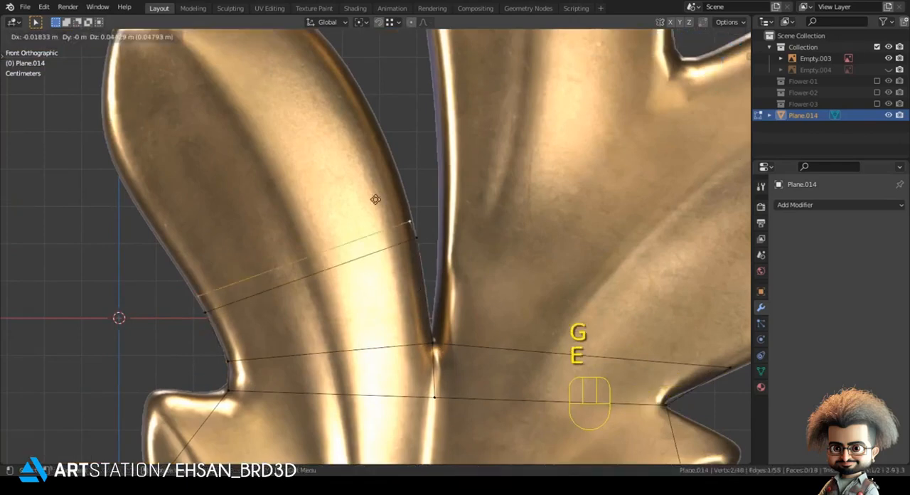
left_click(391, 184)
left_click(203, 208)
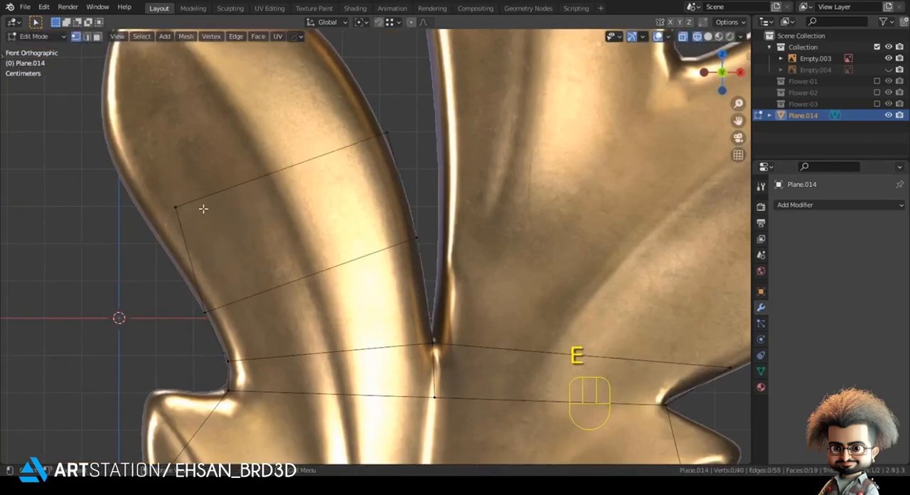
key("g")
left_click(279, 145)
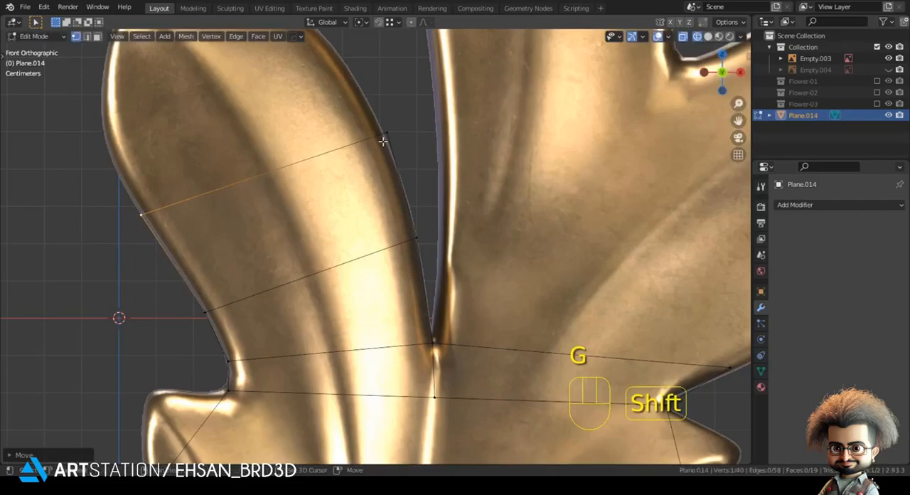
Extrude the left lobe's edge into its upper part and fit the left vertex to the outer contour
left_click(385, 138, "shift")
middle_click_drag(386, 137, 488, 336, "shift")
key("e")
left_click(430, 235)
left_click(196, 331)
key("g")
left_click(214, 348, "shift")
Extrude a segment to just below the left lobe's rounded tip and pull its overshooting left vertex back onto the outline
left_click(429, 244, "shift")
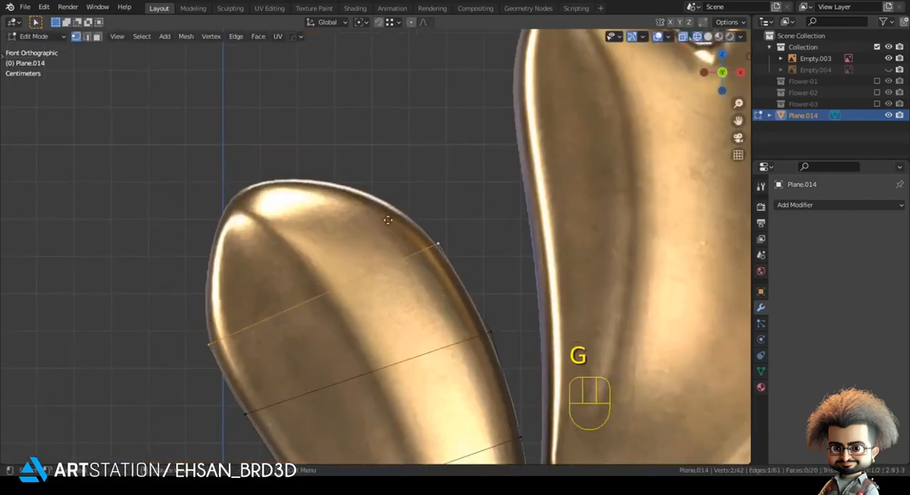
key("e")
left_click(368, 201)
left_click(152, 298)
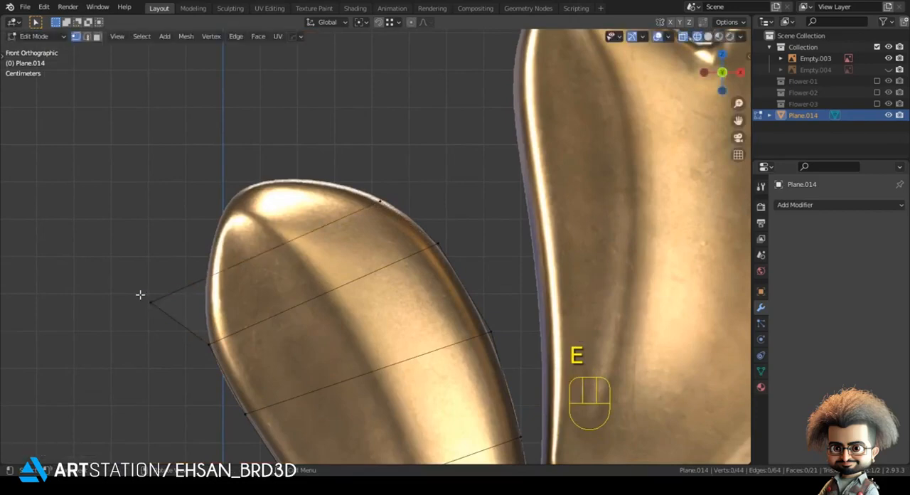
key("g")
left_click(127, 234, "shift")
Extrude the closing segment over the left lobe's rounded tip and move both its end vertices onto the outline
left_click(383, 201, "shift")
middle_click_drag(383, 201, 468, 298, "shift")
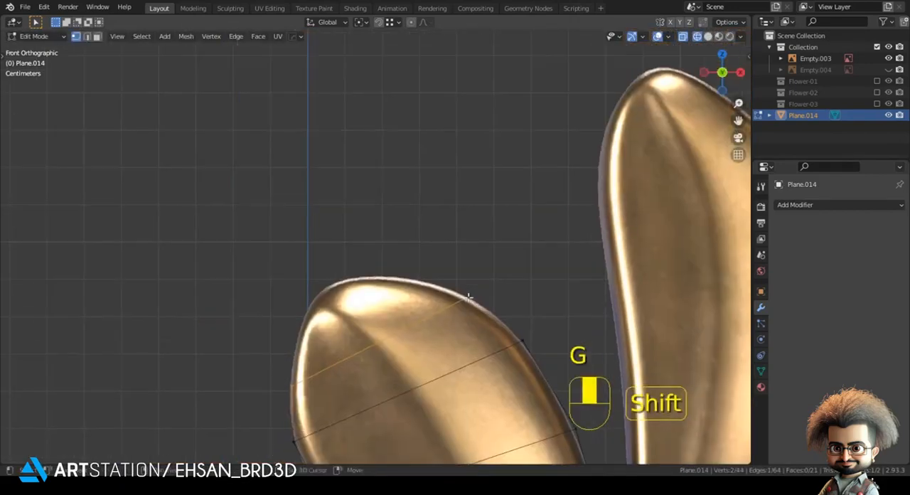
key("e")
left_click(203, 339)
key("g")
left_click(292, 297)
left_click(356, 278)
key("g")
left_click(359, 276)
Fine-tune the two end vertices of the left lobe's closing edge along the rounded tip
left_click(311, 296)
key("g")
left_click(308, 300)
left_click(375, 268)
key("g")
left_click(379, 267)
left_click(291, 302)
key("g")
left_click(288, 308)
key("g")
left_click(300, 299)
Extrude the edge right of the deep notch up to the underside of the rounded bump below the large right lobe
scroll(282, 260, "down", 3)
middle_click_drag(356, 298, 390, 330, "shift")
left_click(398, 322)
left_click(551, 336, "shift")
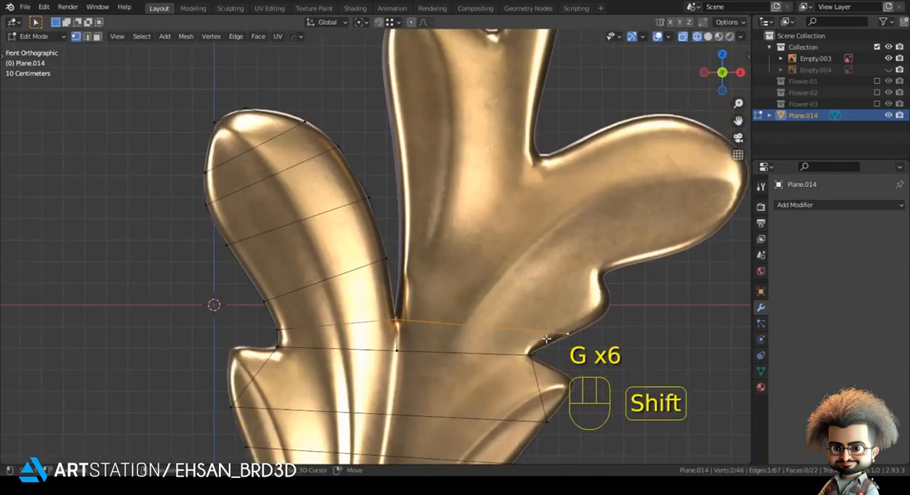
middle_click_drag(547, 337, 438, 357, "shift")
key("e")
left_click(472, 339)
Adjust the right vertex below the bump on the outline and move the new edge's left vertex onto the central lobe's left contour
left_click(463, 359)
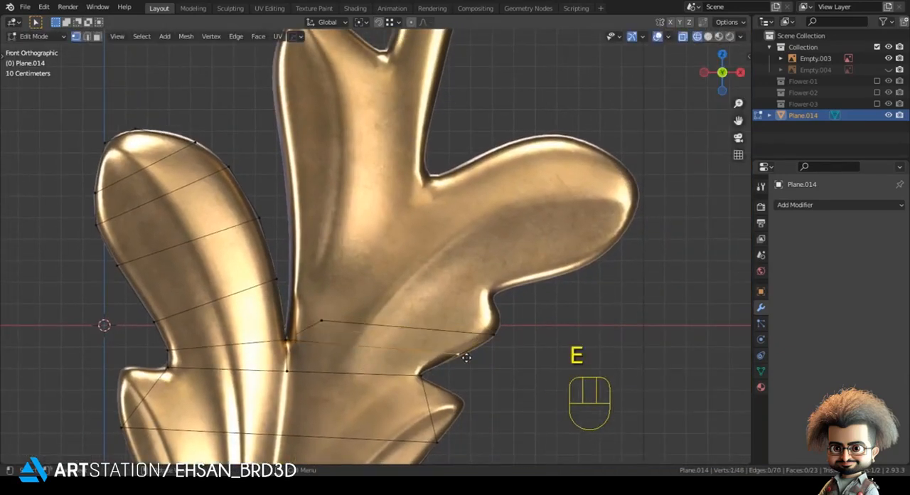
key("g")
left_click(465, 359)
left_click(348, 322)
key("g")
left_click(312, 273, "shift")
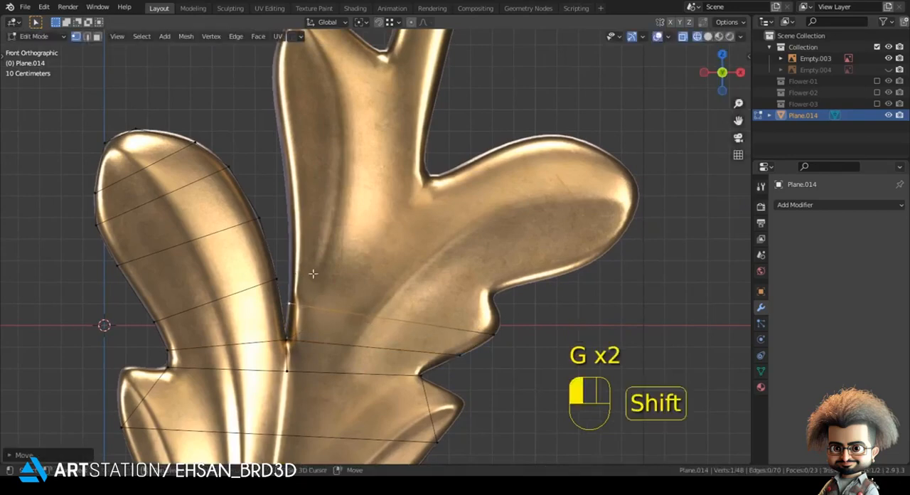
Extrude the central edge to the notch below the large right lobe, and again across that lobe's base to the notch above it
key("e")
left_click(472, 326)
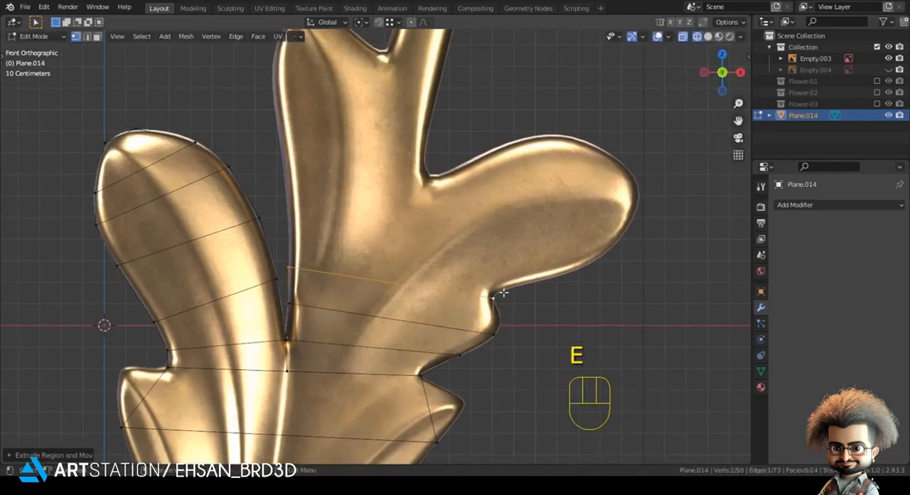
middle_click_drag(503, 291, 489, 348, "shift")
key("e")
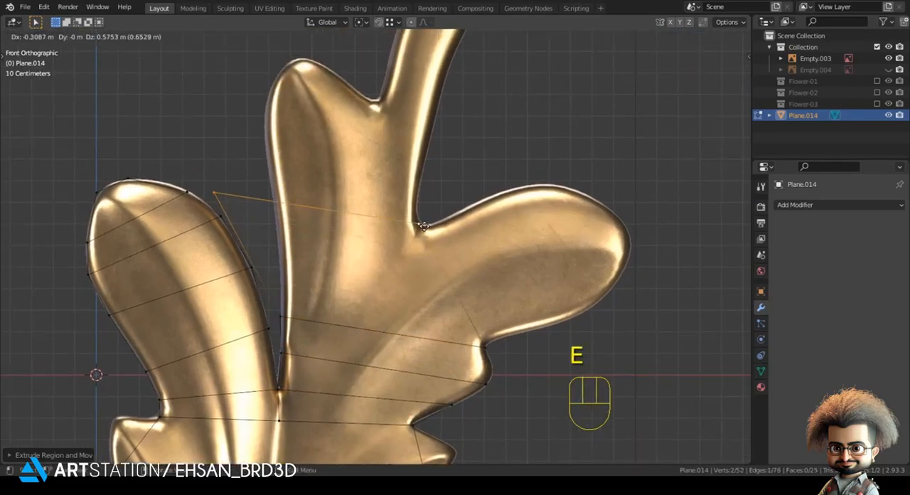
left_click(236, 194)
Move the new edge's left vertex onto the central lobe's left outline and slide the vertex below it up along the contour
key("g")
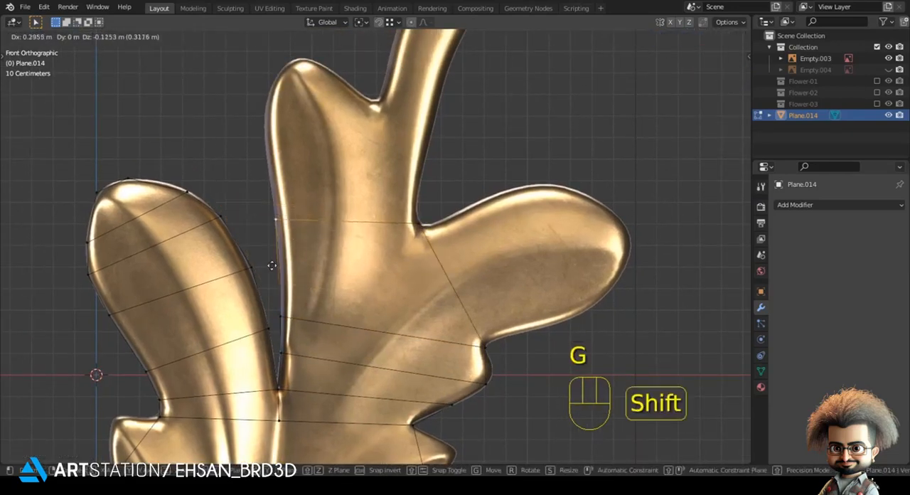
left_click(271, 265)
middle_click_drag(295, 293, 289, 355, "shift")
key("g")
left_click(270, 323)
Extrude the central edge partway toward the small upper notch and lower its right vertex along the outline
left_click(266, 281)
left_click(410, 279, "shift")
middle_click_drag(394, 202, 378, 279, "shift")
key("e")
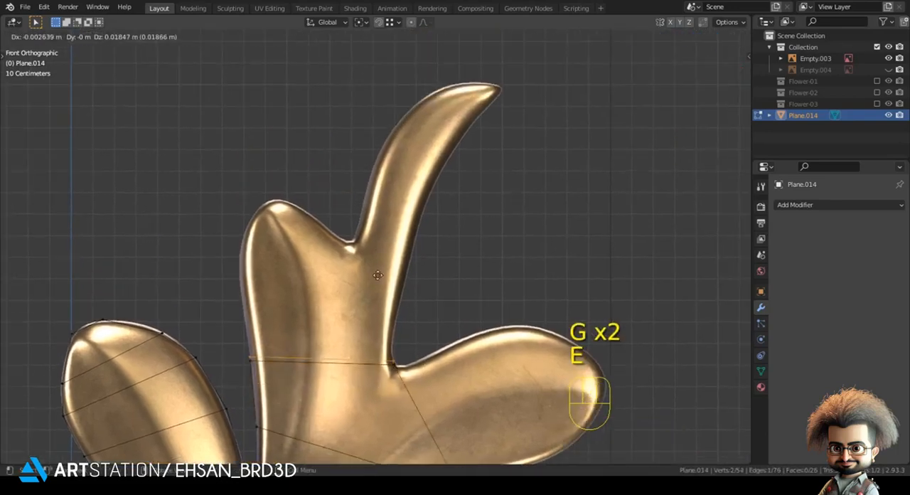
left_click(384, 270)
key("g")
left_click(432, 303)
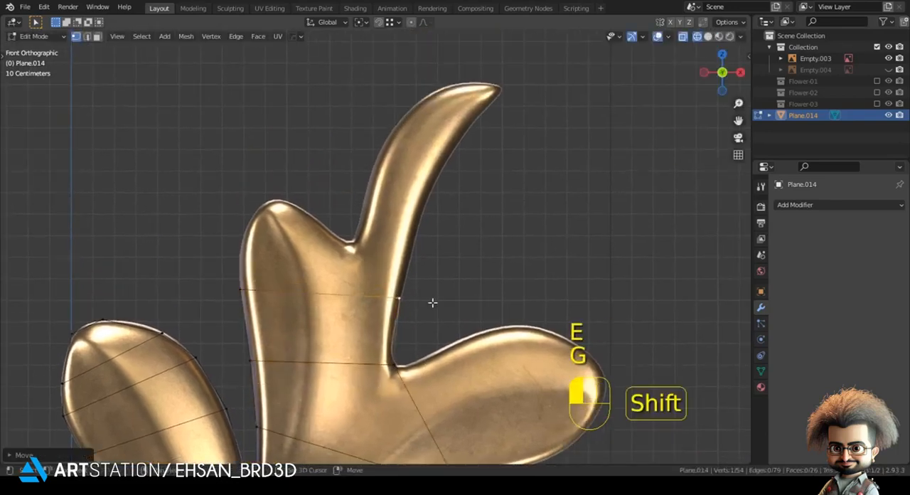
key("g")
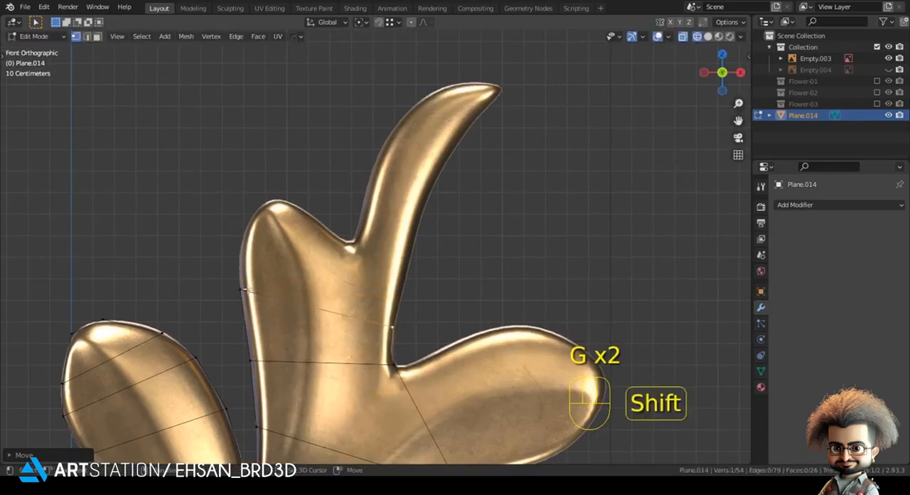
Extrude the central edge to the level of the small upper notch and fit its left vertex to the lobe's outline
left_click(298, 266)
key("g")
left_click(221, 238)
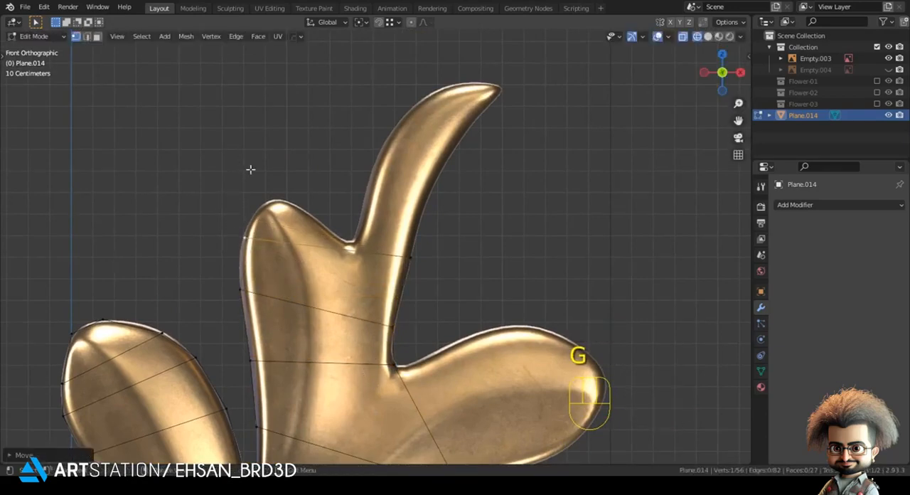
Knife-cut the top strip vertically below the small upper notch and move the cut's upper vertex into the notch
key("k")
left_click(348, 314)
key("Return")
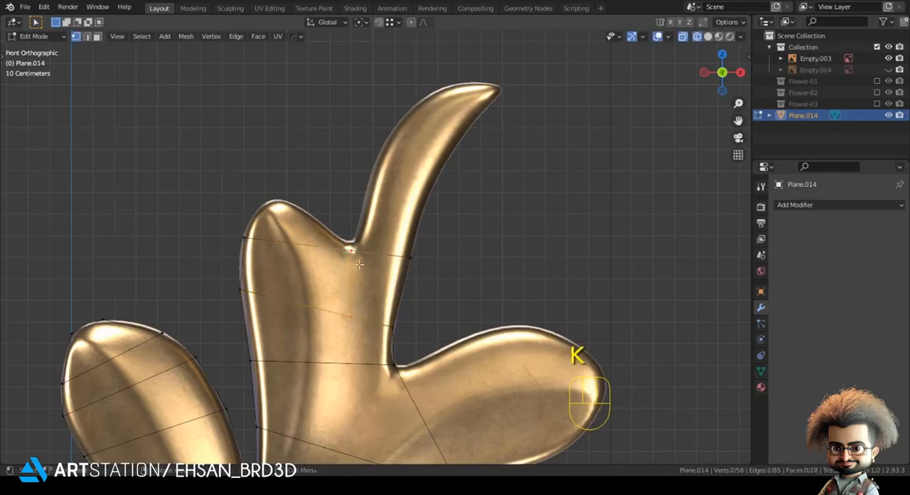
key("g")
left_click(363, 250)
Extrude the curved horn's base edge upward from the small notch and place its left vertex on the horn's outline
left_click(424, 257, "shift")
middle_click_drag(424, 221, 369, 285, "shift")
key("e")
left_click(380, 279)
key("g")
left_click(318, 238, "shift")
Extrude the next segment to about the horn's middle and fit its left vertex to the outer curve
key("e")
left_click(330, 220)
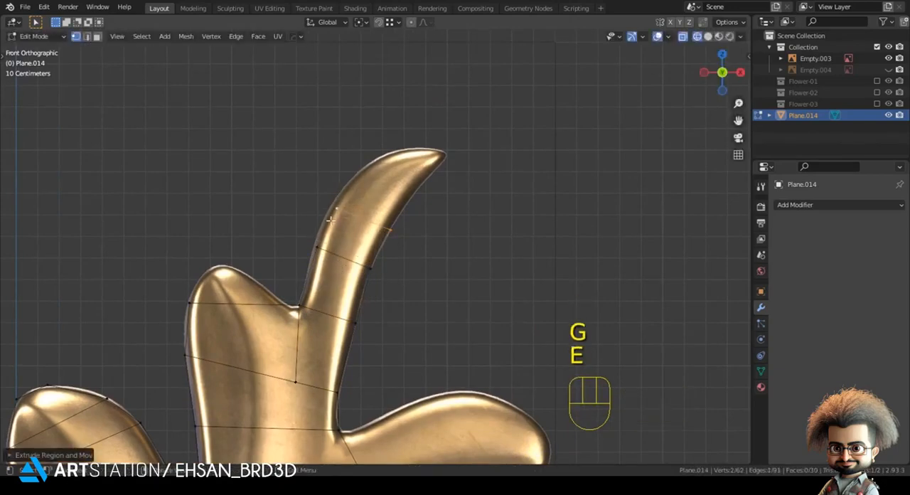
key("g")
left_click(336, 199, "shift")
Extrude two further segments toward the horn's pointed tip, fitting their outer vertices to the upper contour
middle_click_drag(398, 241, 358, 276, "shift")
key("e")
left_click(329, 204, "shift")
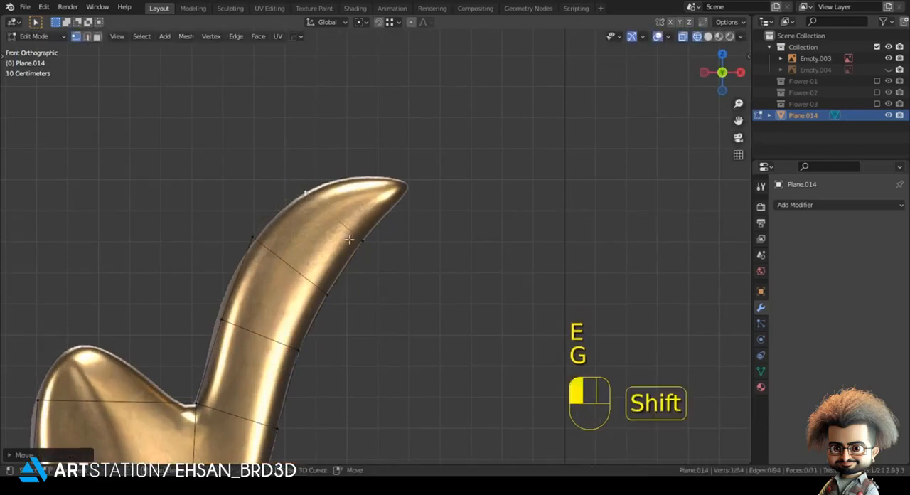
key("e")
left_click(392, 189)
key("g")
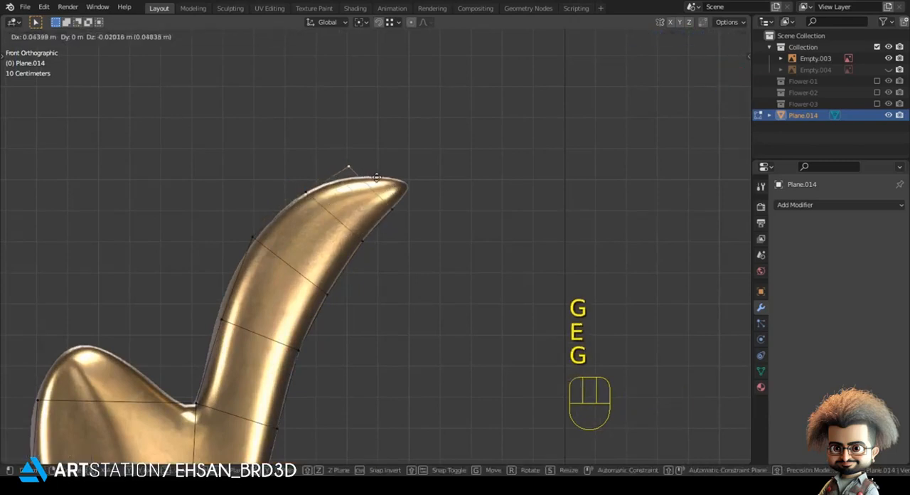
left_click(390, 217, "shift")
Extrude the horn's last segment, scale its end edge down to a narrow point and move it onto the tip
key("e")
left_click(419, 223)
key("s")
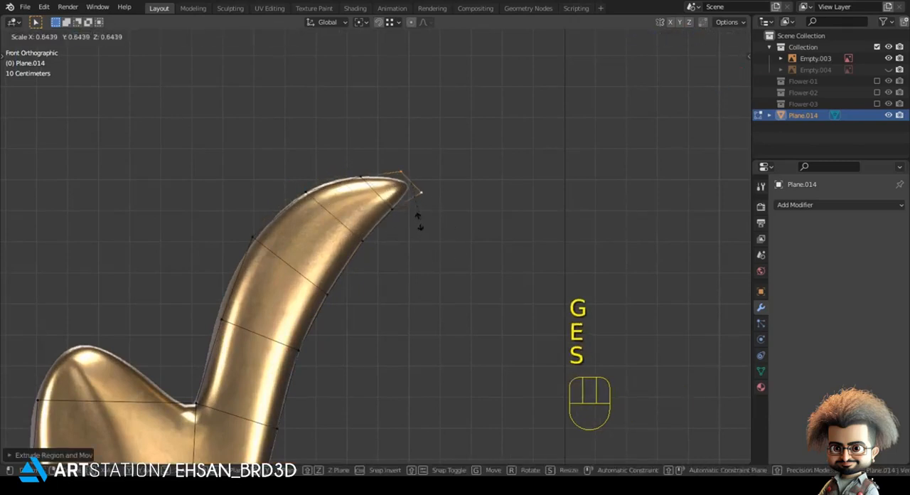
left_click(412, 186, "shift")
key("g")
left_click(453, 171, "shift")
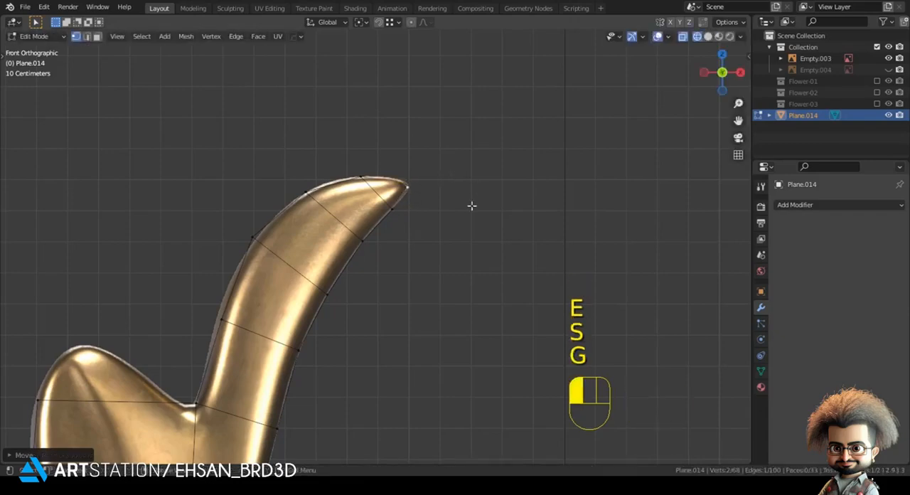
left_click(471, 206)
Extrude the base edge of the small lobe on the lower left branch upward and place its left vertex on the outline
scroll(397, 328, "down", 4)
middle_click_drag(360, 379, 416, 184, "shift")
middle_click_drag(393, 281, 399, 158, "shift")
middle_click_drag(284, 320, 383, 143, "shift")
middle_click_drag(265, 250, 303, 259, "shift")
key("shift+z")
key("shift+z")
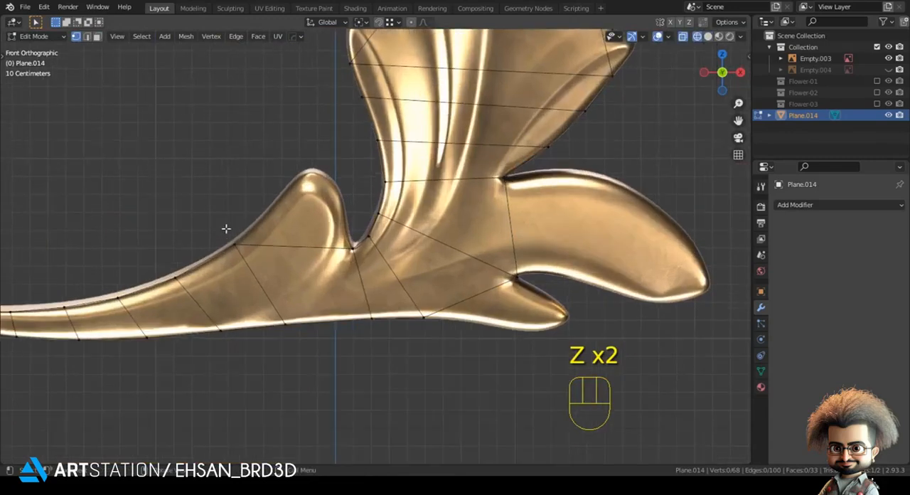
left_click(213, 244)
left_click(305, 250, "shift")
scroll(420, 340, "up", 4)
key("e")
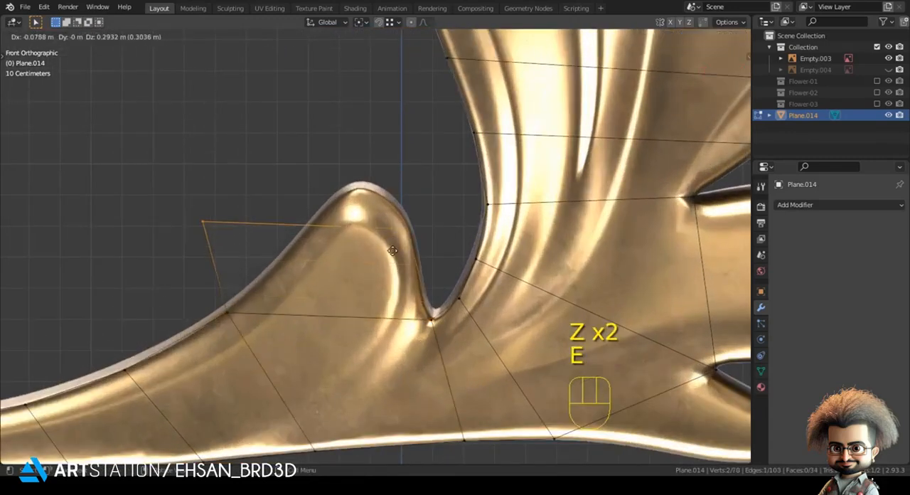
left_click(213, 244)
key("g")
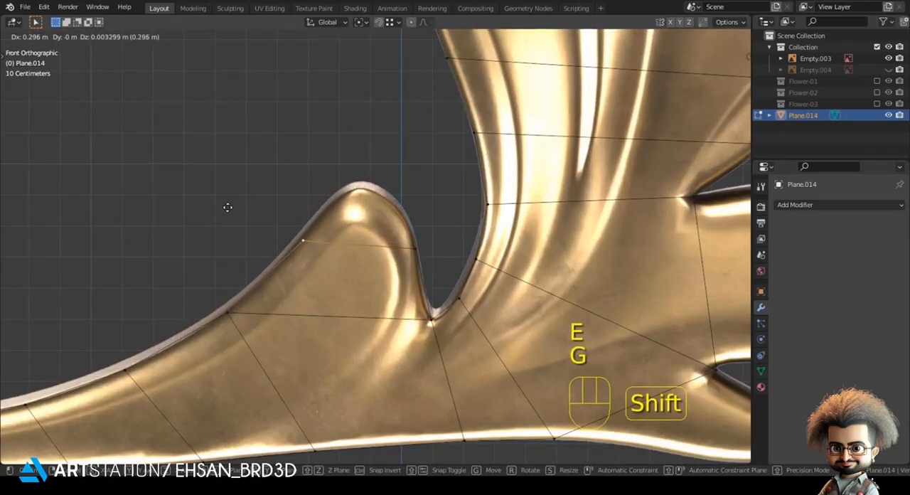
left_click(225, 207, "shift")
Extrude a narrower, scaled-down segment near the small lobe's tip and fit both end vertices to the outline
left_click(414, 249, "shift")
key("e")
left_click(414, 252)
key("s")
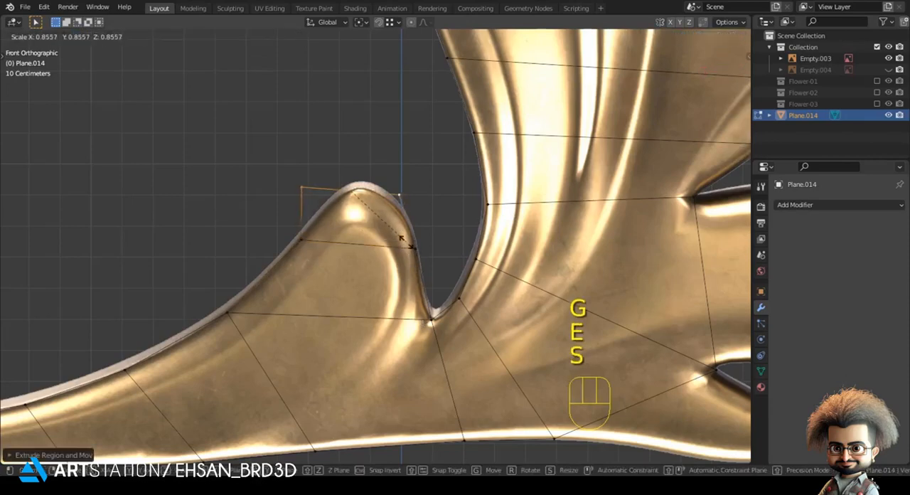
left_click(409, 245)
key("g")
left_click(408, 274)
left_click(301, 202)
key("g")
left_click(323, 204)
Extrude the small lobe's closing segment, scale its edge down to a short cap and set it on the rounded tip
left_click(405, 211, "shift")
key("e")
left_click(409, 239)
key("s")
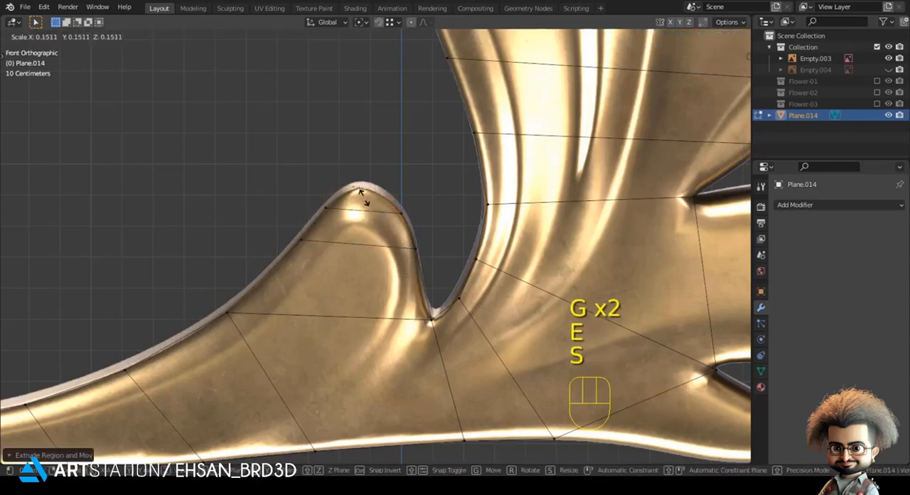
left_click(365, 199)
key("g")
left_click(369, 204, "shift")
left_click(390, 158)
Extrude the base edge of the small lower right lobe outward and place its lower vertex on the outline
scroll(509, 325, "down", 4)
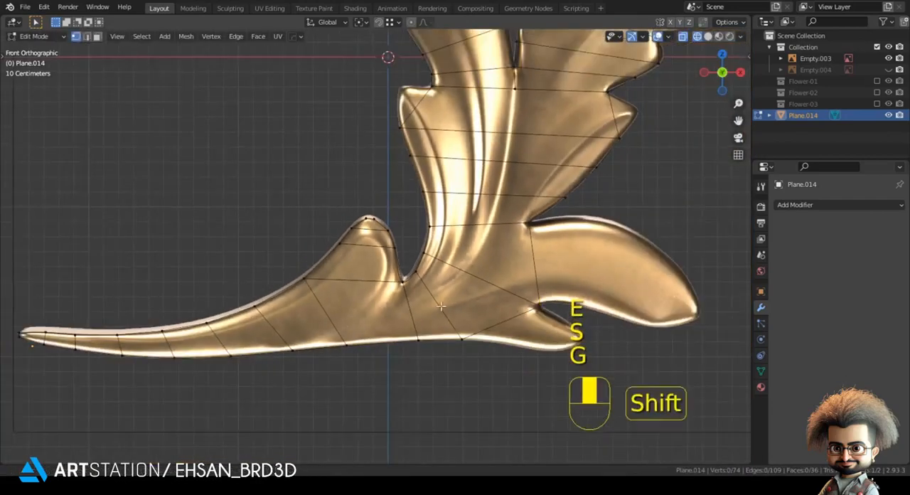
middle_click_drag(509, 325, 322, 260, "shift")
left_click(334, 251)
left_click(292, 306, "shift")
scroll(292, 306, "up", 3)
key("e")
left_click(321, 348)
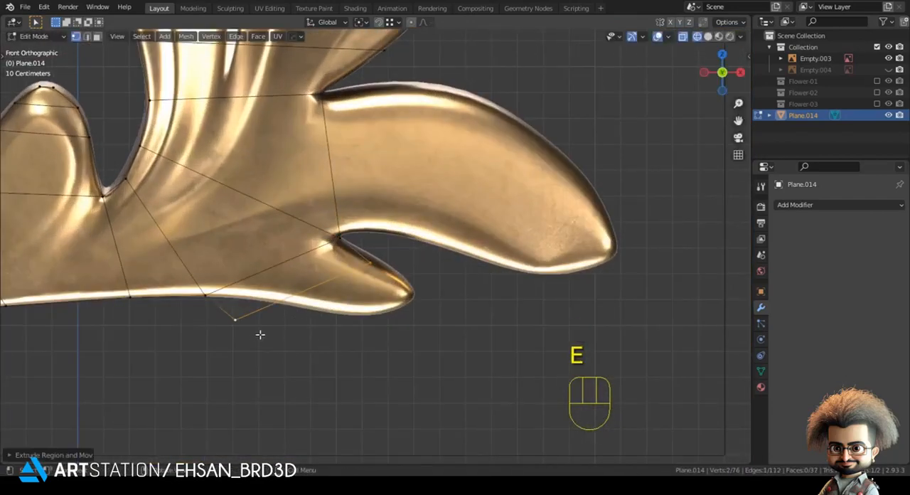
key("g")
left_click(344, 321, "shift")
left_click(364, 262, "shift")
Extrude a second segment toward the small lower right lobe's tip and fit its end vertices to the outline
key("e")
left_click(387, 329)
left_click(348, 331)
key("g")
left_click(400, 284)
left_click(401, 280, "shift")
Extrude the small lower right lobe's closing segment, scale its edge down and set it on the tip
key("e")
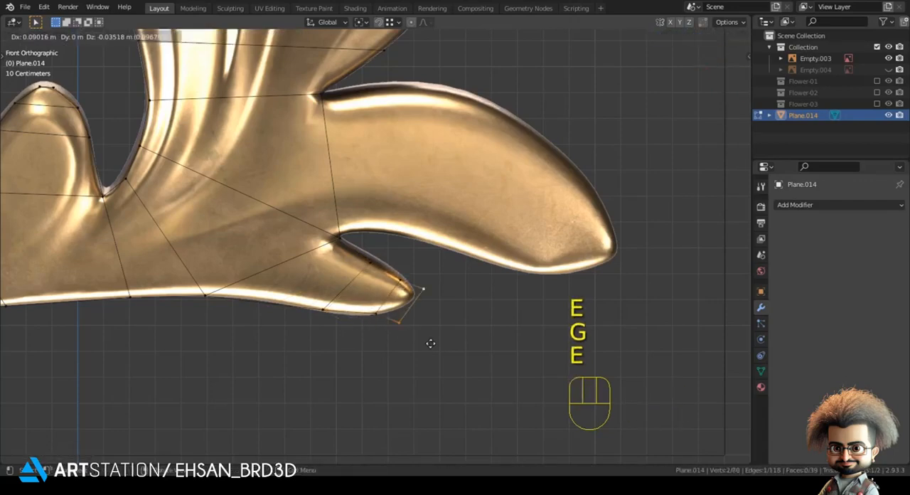
left_click(431, 339)
key("s")
left_click(420, 309)
key("g")
left_click(419, 303, "shift")
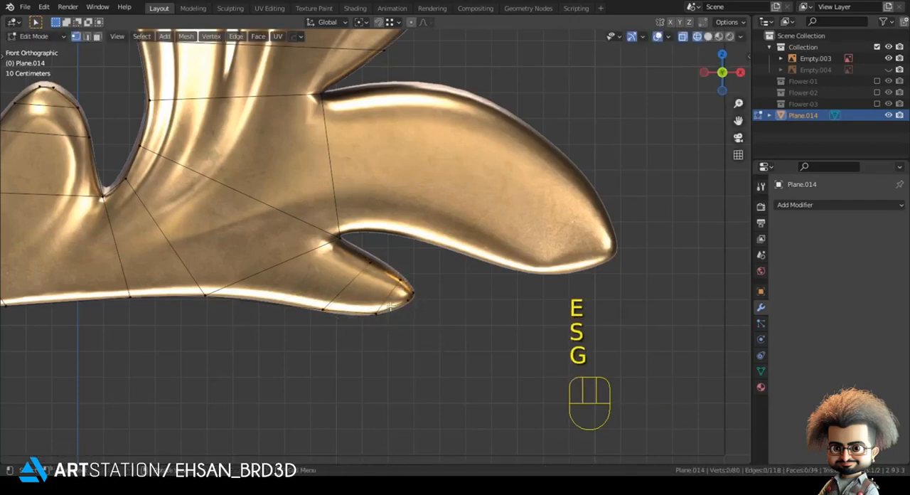
key("g")
left_click(396, 321, "shift")
Extrude the base edge of the large lower right lobe outward and fit its upper and lower vertices to the outline
left_click(341, 237)
left_click(323, 97, "shift")
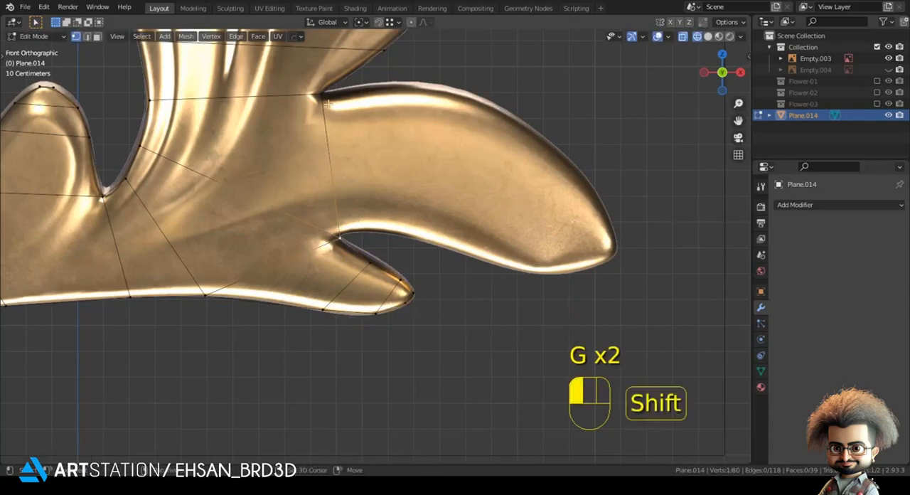
middle_click_drag(356, 154, 334, 216, "shift")
key("e")
left_click(410, 212)
key("g")
key("shift")
left_click(300, 332, "shift")
left_click(383, 167)
key("g")
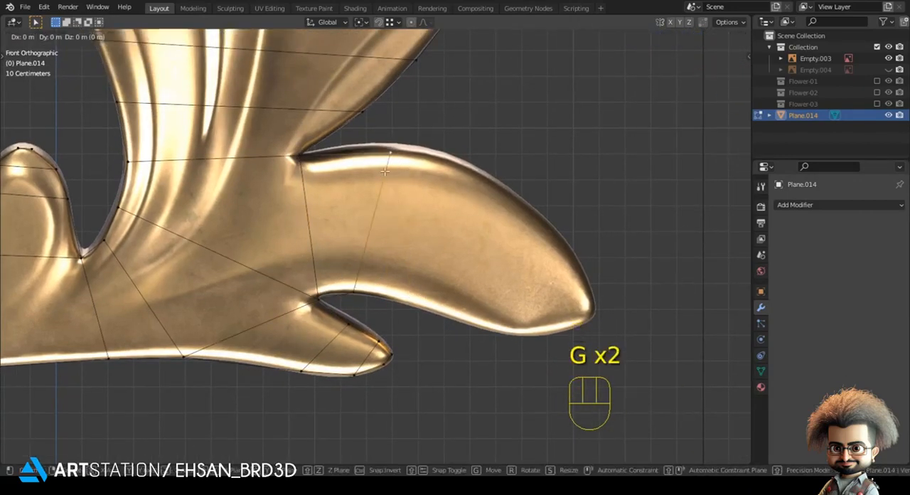
left_click(382, 145, "shift")
Extrude a second segment along the large lower right lobe and move its lower vertex onto the underside outline
left_click(345, 298, "shift")
key("e")
left_click(471, 313)
key("g")
left_click(467, 317, "shift")
left_click(425, 322)
key("g")
key("g")
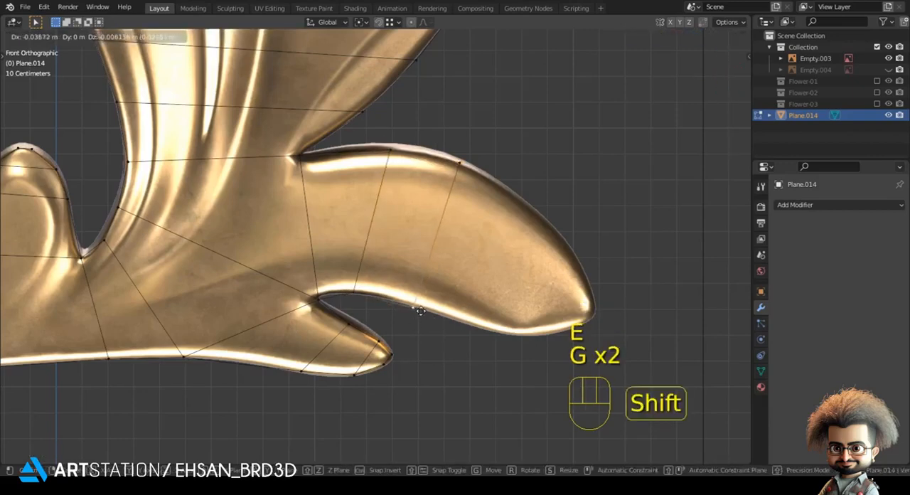
Extrude a third segment along the large lower right lobe and bring its lower vertex up to the outline
left_click(450, 203, "shift")
key("e")
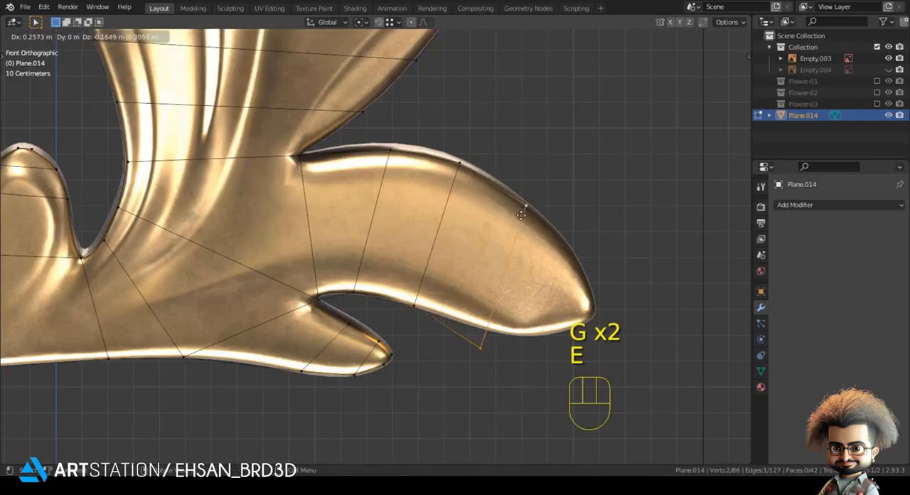
left_click(520, 215)
left_click(478, 356)
key("g")
left_click(490, 324, "shift")
Extrude a fourth, shorter segment where the large lower right lobe starts to narrow and fit its lower vertex to the outline
middle_click_drag(529, 239, 391, 218, "shift")
key("e")
left_click(387, 343)
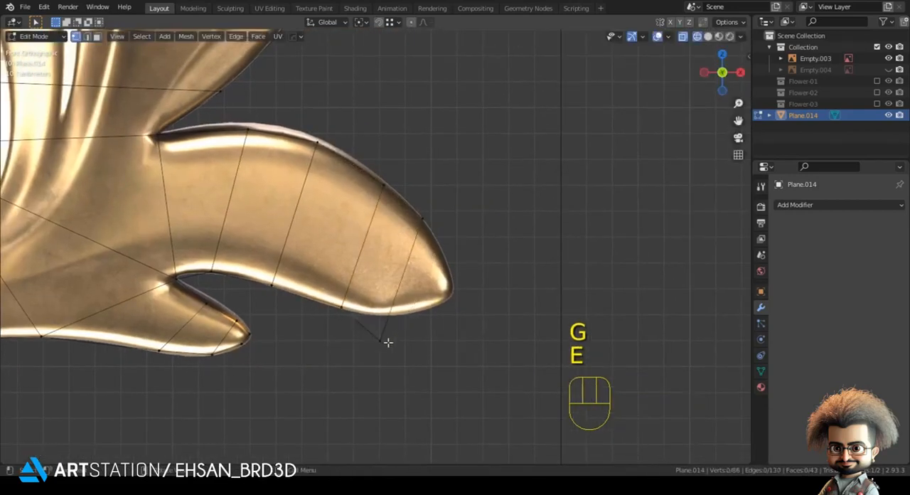
key("g")
left_click(424, 243, "shift")
Extrude a fifth segment close to the large lobe's tip and place both end vertices on the outline
key("e")
left_click(430, 346)
key("g")
left_click(508, 280, "shift")
left_click(442, 249)
key("g")
left_click(441, 256, "shift")
Extrude the large lower right lobe's closing segment, scale its edge down to a short cap and move it onto the tip
left_click(432, 320, "shift")
key("e")
left_click(461, 331)
key("s")
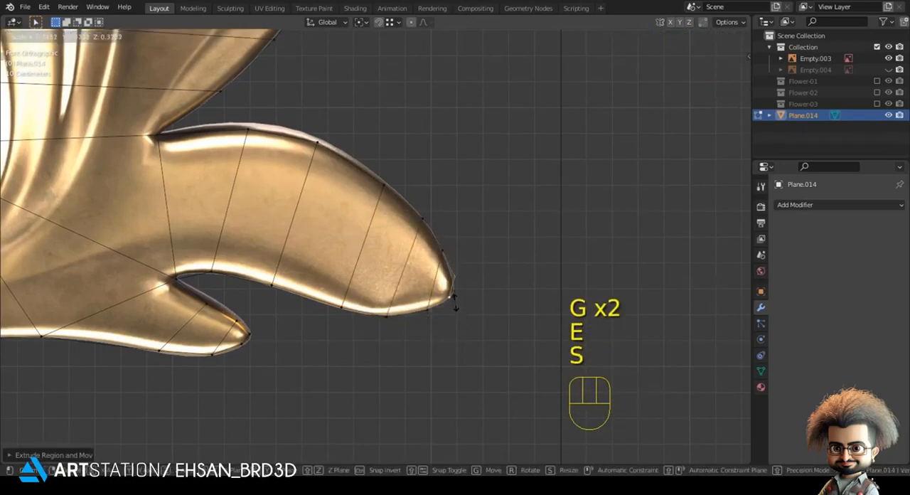
left_click(455, 304)
key("g")
left_click(452, 303, "shift")
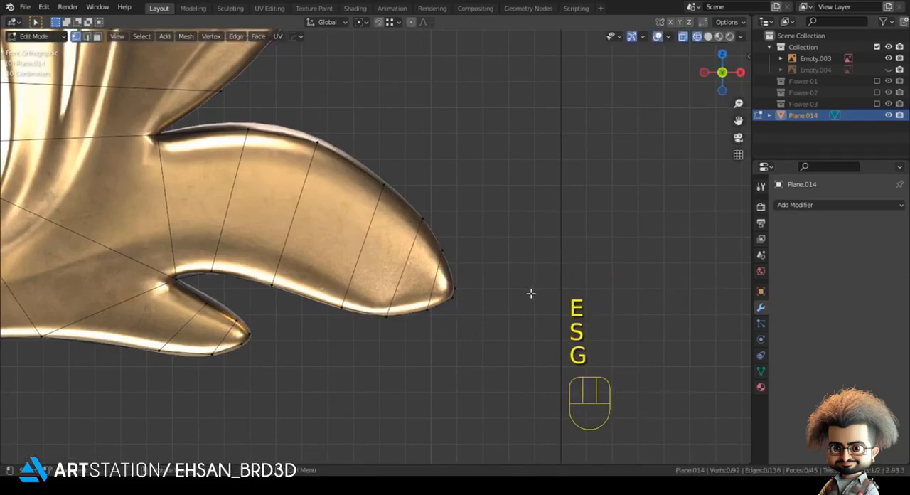
left_click(532, 292)
Extrude the base edge of the small pointed lobe on the leaf's right side, scale it down and move it onto the tip
scroll(364, 265, "down", 4)
scroll(257, 205, "up", 2)
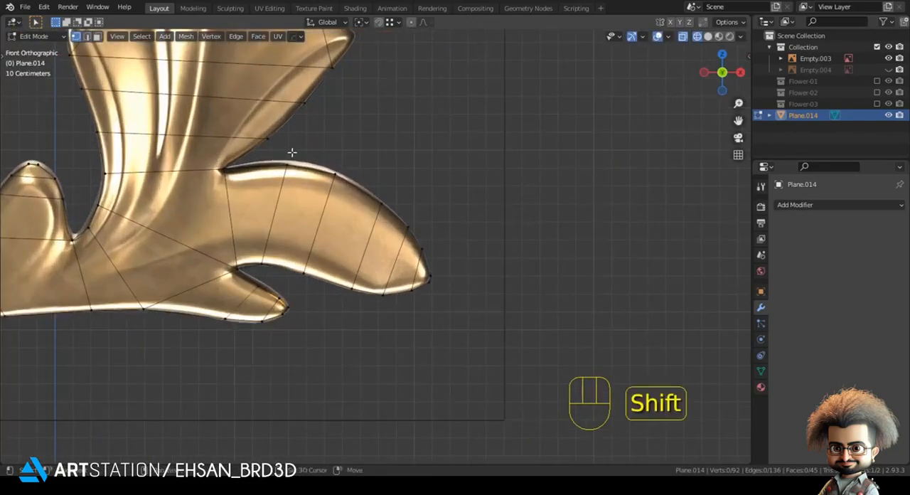
middle_click_drag(297, 137, 341, 329, "shift")
scroll(348, 284, "up", 2)
left_click_drag(365, 197, 398, 296)
scroll(402, 297, "up", 3)
key("e")
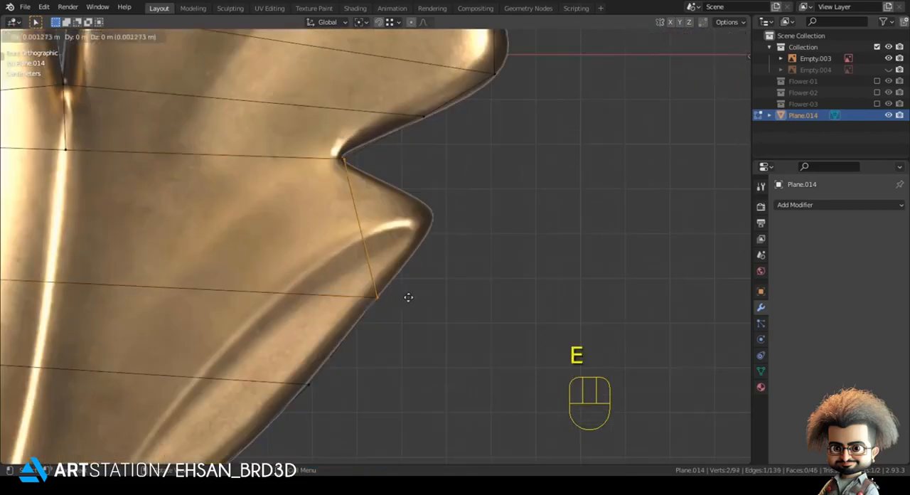
left_click(473, 302)
key("s")
left_click(441, 248)
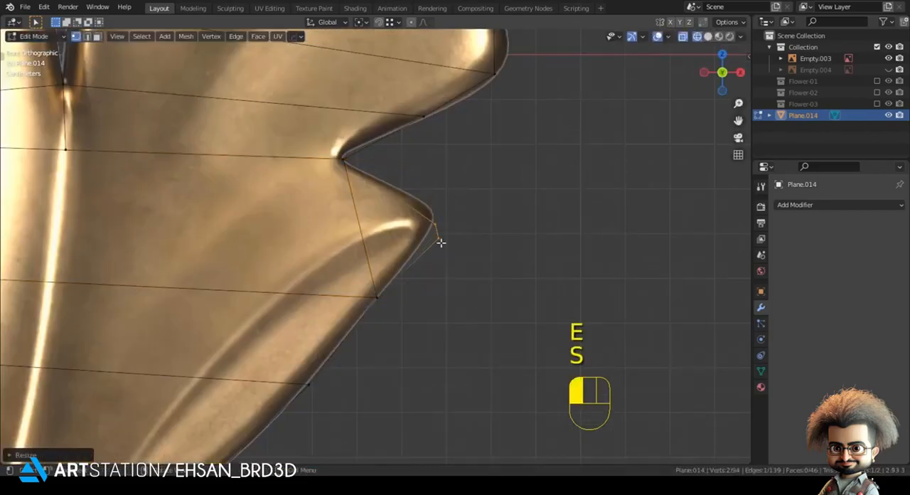
key("g")
left_click(499, 250)
Extrude the slanted base edge of the small lobe on the leaf's left side outward
scroll(239, 245, "down", 3)
middle_click_drag(239, 245, 270, 273, "shift")
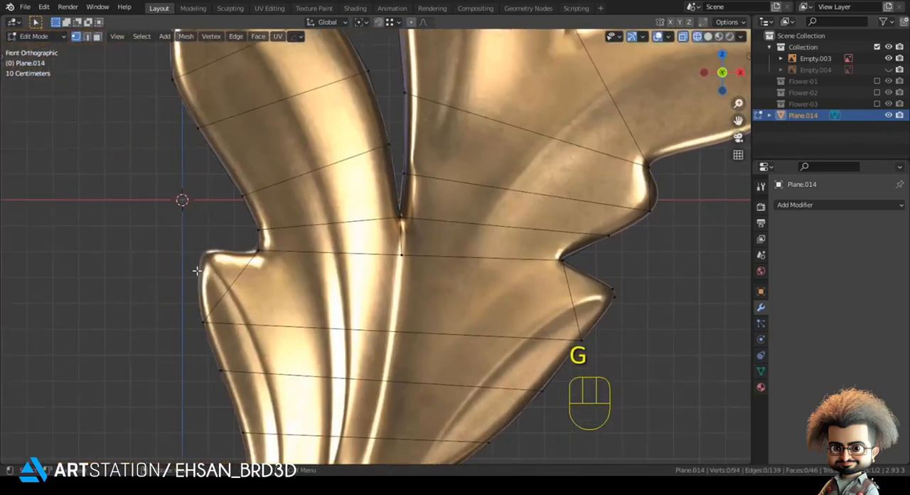
left_click(239, 248)
left_click(218, 313, "shift")
middle_click_drag(219, 314, 326, 318, "shift")
scroll(327, 318, "up", 2)
key("e")
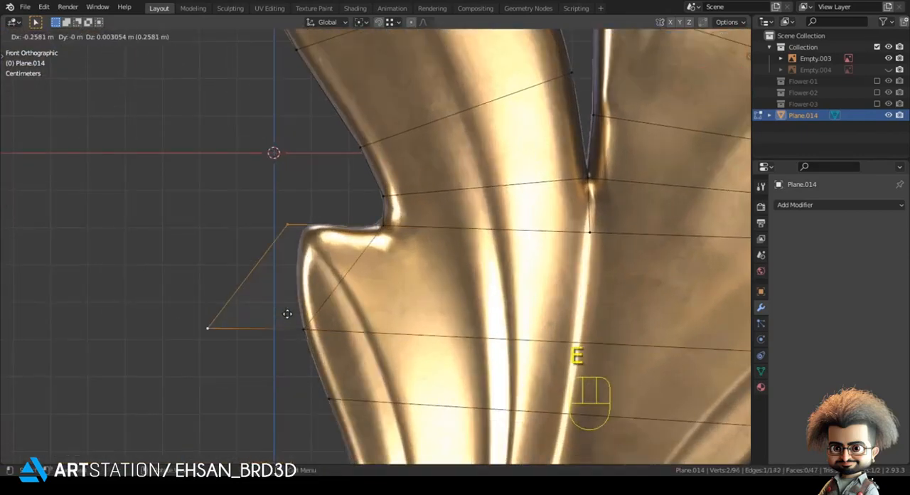
left_click(297, 312)
Move the left lobe's outer vertex up onto its rounded corner to match the outline
key("g")
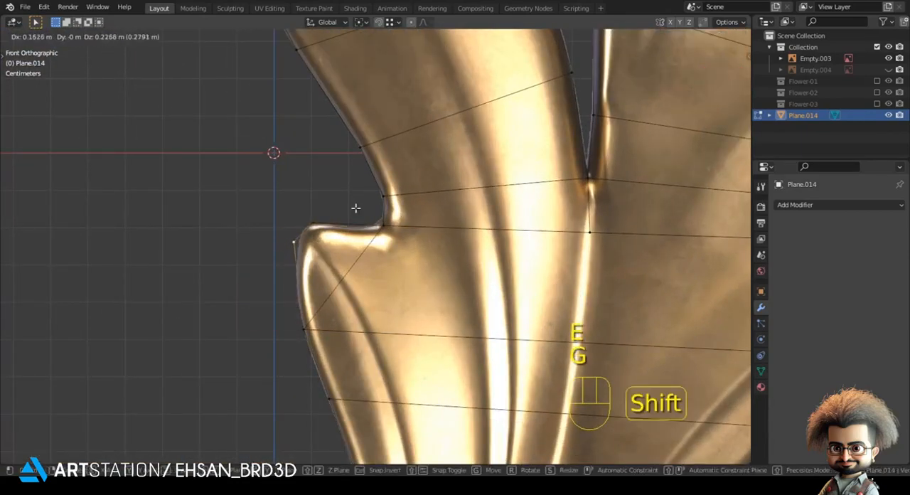
left_click(268, 233)
key("g")
left_click(281, 237)
left_click(248, 214)
Extrude the base edge of the large upper right lobe outward and move its lower vertex onto the underside outline
scroll(270, 211, "down", 4)
middle_click_drag(471, 189, 351, 287, "shift")
middle_click_drag(513, 266, 369, 308, "shift")
left_click(370, 288)
left_click(337, 224, "shift")
middle_click_drag(338, 223, 320, 308, "shift")
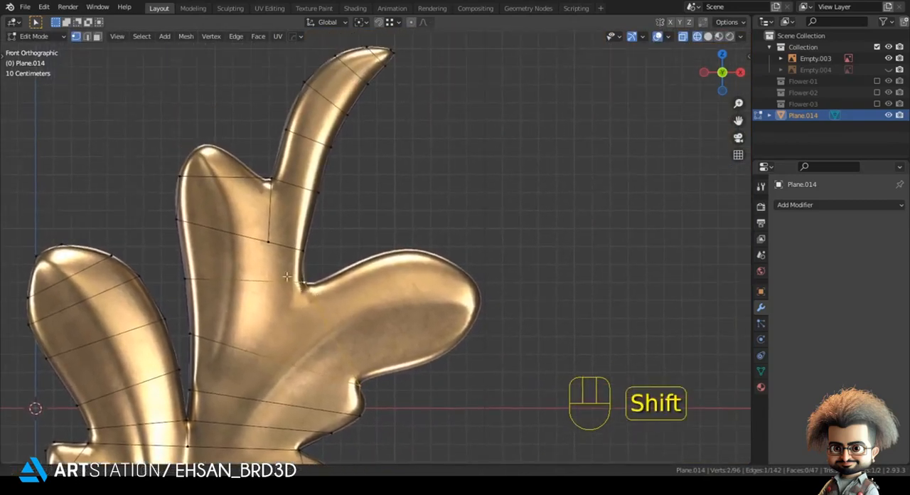
scroll(321, 308, "up", 2)
middle_click_drag(356, 372, 263, 292, "shift")
key("e")
left_click(341, 270)
left_click(370, 344)
key("g")
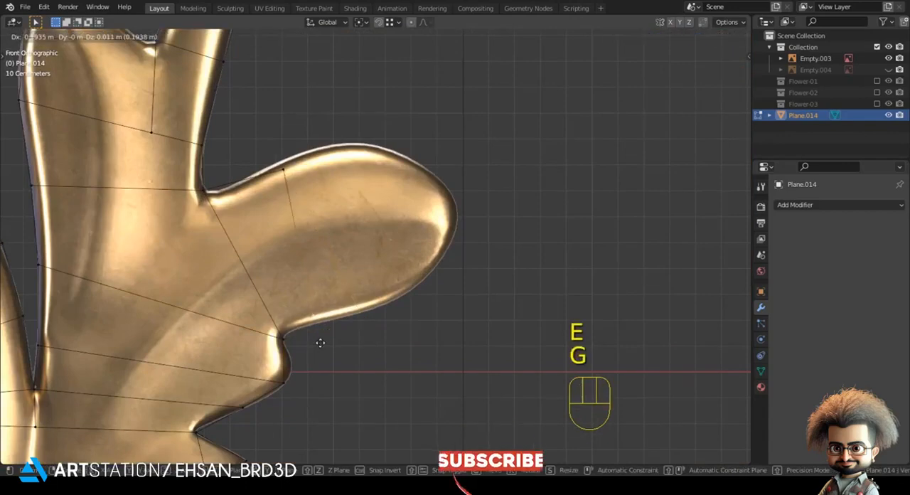
Move the two edge vertices of the small bump beneath the upper right lobe outward to follow the outline
key("g")
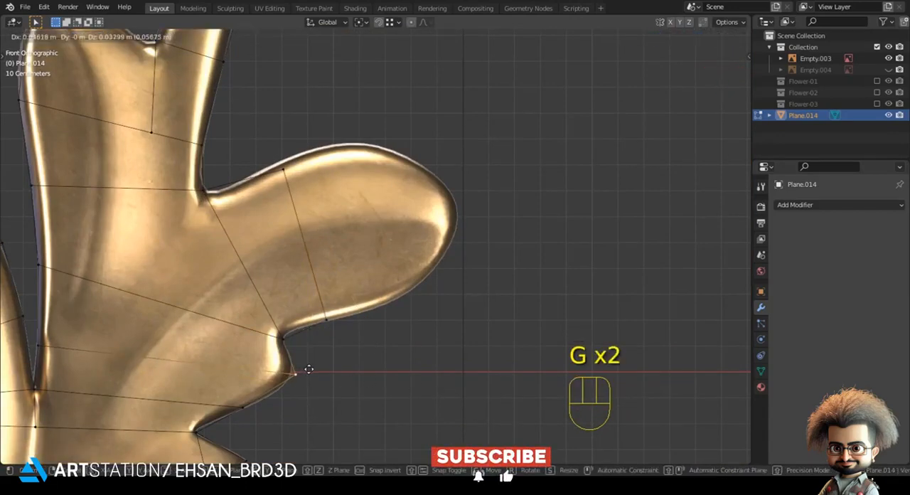
left_click(311, 373)
key("g")
left_click(276, 407)
left_click(248, 414)
key("g")
left_click(256, 414)
Adjust the first segment's top vertex on the upper right lobe, then extrude a second segment and fit its lower vertex
left_click(283, 168)
key("g")
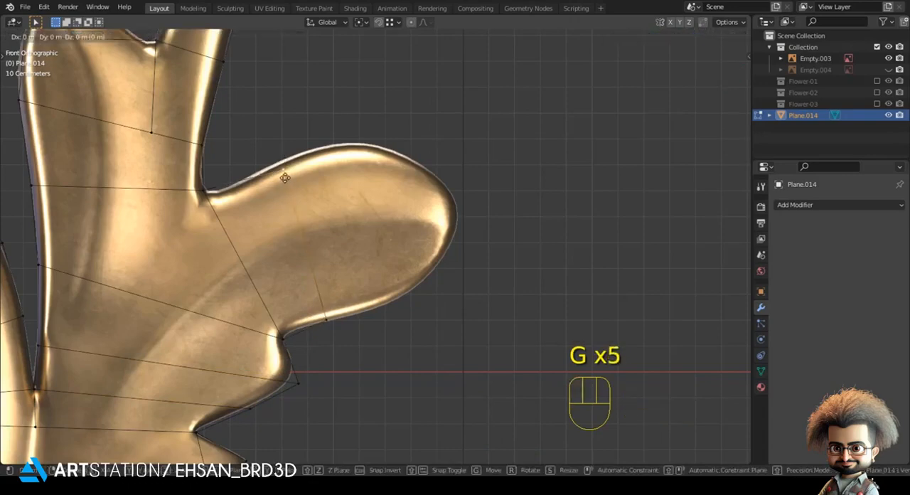
left_click(313, 300)
key("e")
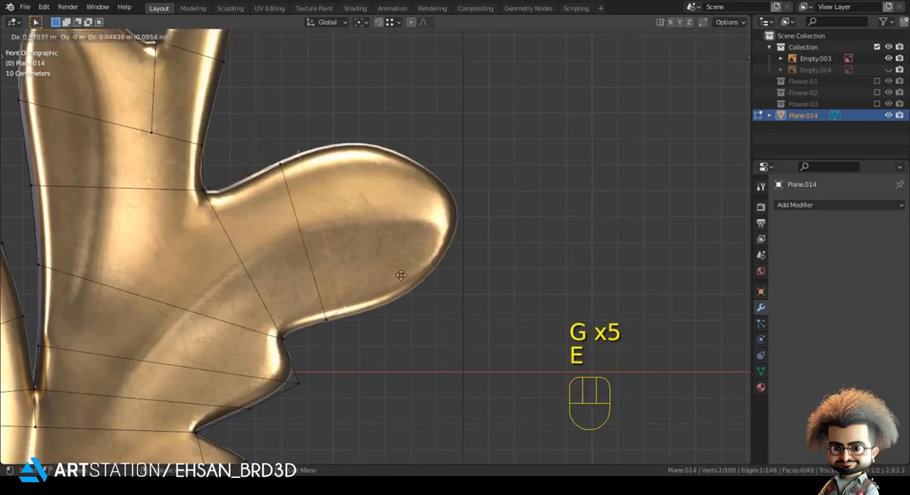
left_click(415, 281)
left_click(389, 312)
key("g")
left_click(403, 307)
left_click(331, 151, "shift")
Extrude a third segment along the upper right lobe and place its upper vertex on the outline
middle_click_drag(315, 236, 268, 318, "shift")
key("e")
left_click(353, 231)
left_click(329, 197)
key("g")
left_click(339, 227, "shift")
left_click(388, 368, "shift")
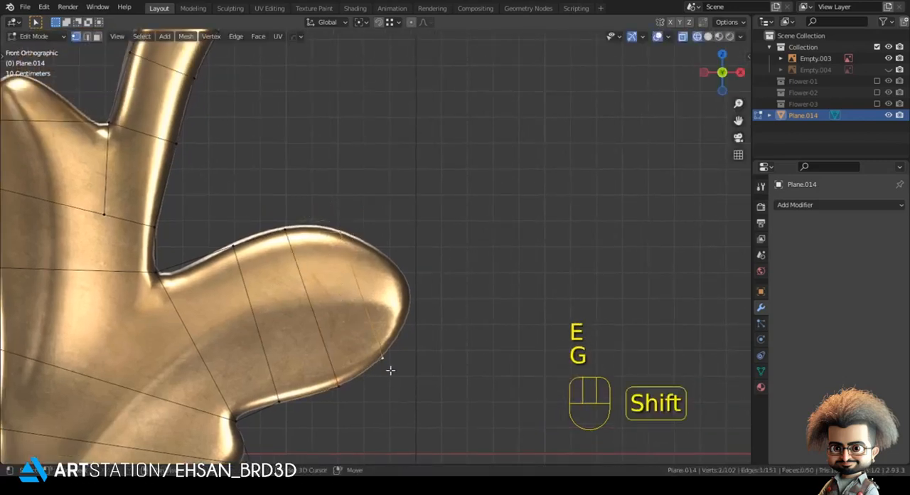
Extrude a shorter fourth segment near the upper right lobe's rounded end and fit both end vertices to the outline
middle_click_drag(390, 370, 365, 309, "shift")
scroll(366, 311, "up", 2)
key("e")
left_click(402, 258)
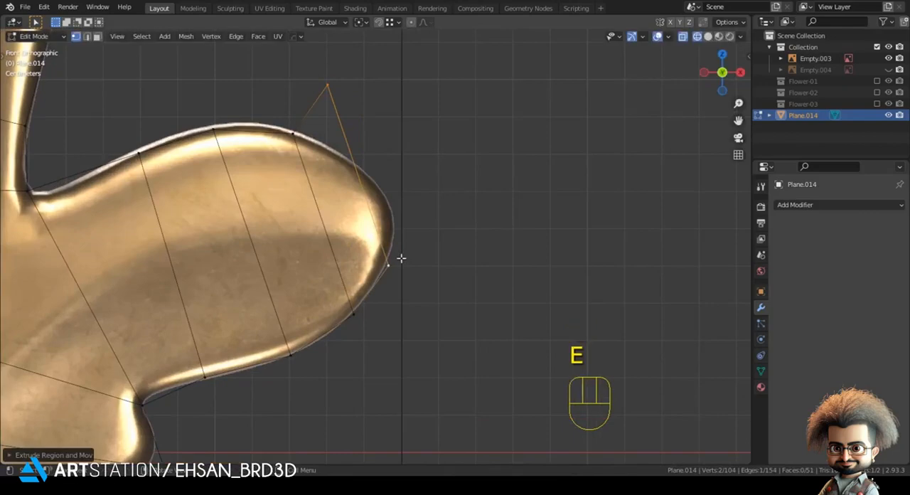
key("g")
left_click(397, 262)
key("g")
left_click(355, 170)
Extrude the upper right lobe's closing segment, scale its edge down and move it onto the rounded end
left_click(384, 268, "shift")
key("e")
key("s")
left_click(402, 239)
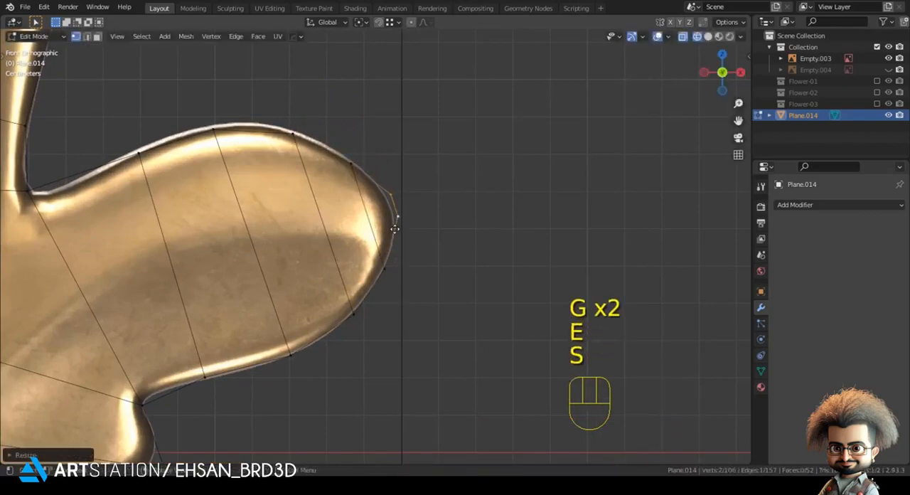
key("g")
left_click(390, 239)
Fine-tune the lower and upper vertices of the upper right lobe's end cap to follow the curve
key("g")
left_click(391, 244, "shift")
left_click(387, 181)
key("g")
left_click(386, 172, "shift")
key("g")
left_click(370, 180)
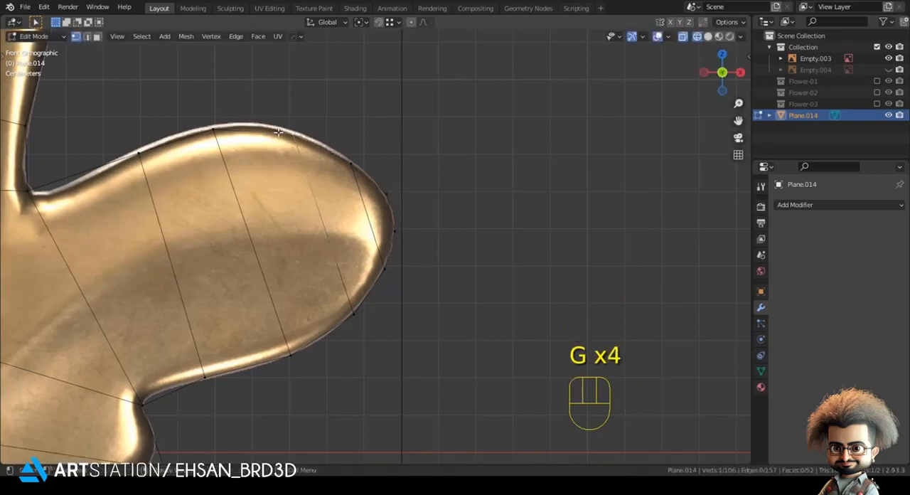
Place the middle vertices of the upper right lobe's top edge onto the reference outline
key("g")
left_click(254, 122, "shift")
left_click(243, 135)
key("g")
left_click(246, 123, "shift")
left_click(405, 158)
Knife-cut an inner contour along the lower left stem's upper rim, around the small lobe and down to the stem's lower edge
scroll(406, 158, "down", 4)
middle_click_drag(210, 263, 445, 196, "shift")
scroll(445, 197, "down", 4)
middle_click_drag(335, 354, 446, 173, "shift")
scroll(446, 174, "up", 3)
middle_click_drag(197, 368, 302, 331, "shift")
scroll(263, 326, "up", 3)
middle_click_drag(229, 298, 204, 376, "shift")
scroll(209, 362, "up", 2)
key("k")
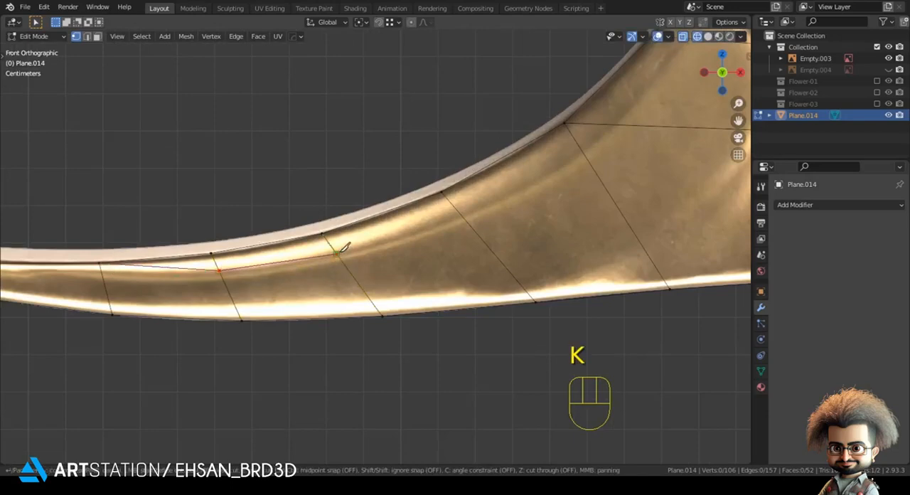
scroll(481, 226, "down", 3)
middle_click_drag(485, 229, 357, 280, "shift")
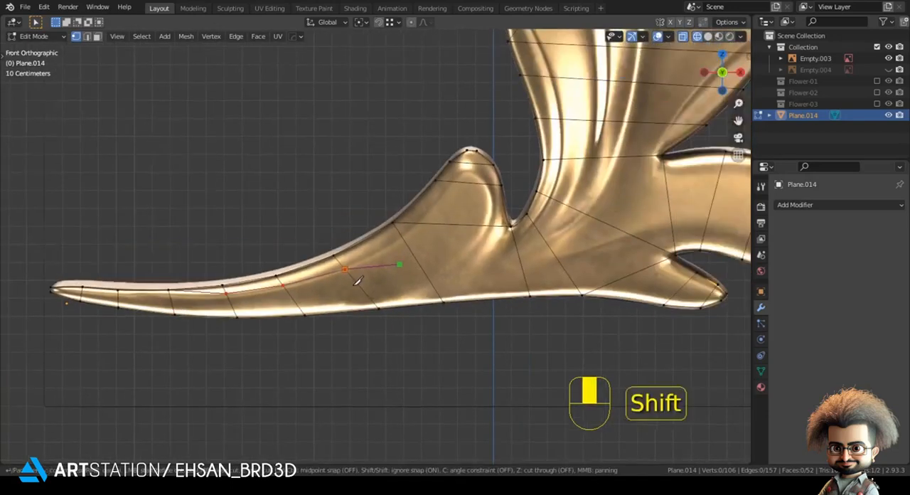
scroll(345, 258, "up", 2)
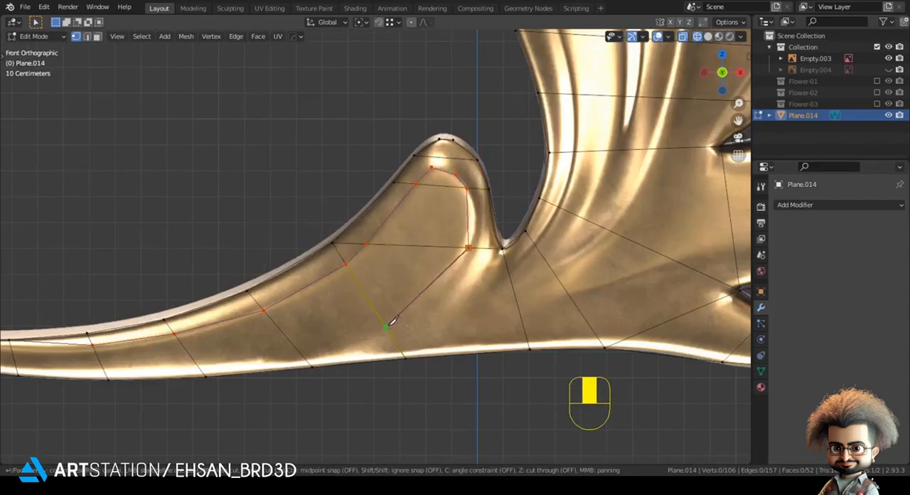
key("Return")
Reposition the two new cut vertices on the inner right side of the small left lobe to follow its ridge
left_click(468, 247)
key("g")
left_click(465, 253)
left_click(467, 192)
key("g")
left_click(476, 208)
left_click(465, 253)
key("g")
left_click(466, 253)
left_click(477, 206)
key("g")
left_click(478, 207)
left_click(466, 250)
key("g")
left_click(466, 254)
Connect the small left lobe's inner contour vertices to its outline near the tip and adjust the inner left tip vertex
middle_click_drag(463, 256, 399, 326, "shift")
scroll(398, 326, "up", 1)
left_click(392, 243)
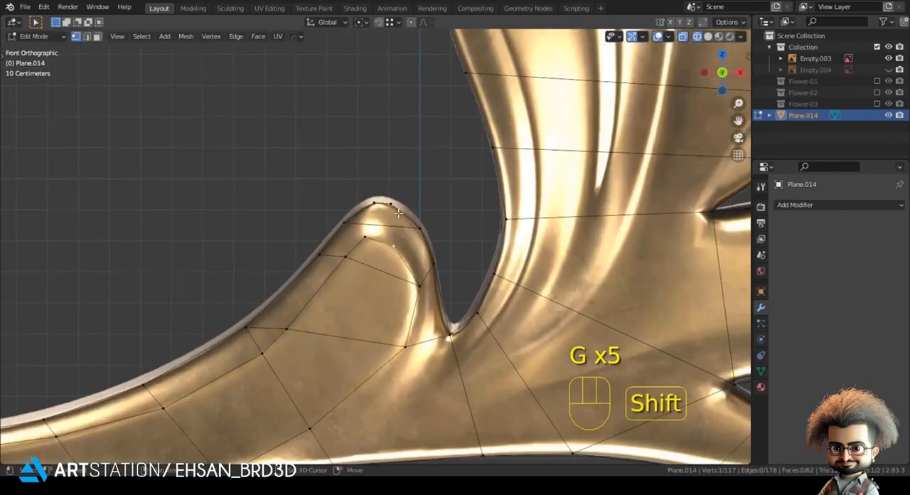
left_click(427, 244, "shift")
left_click(366, 239)
left_click(346, 226, "shift")
key("j")
left_click(363, 237)
key("g")
left_click(364, 238)
left_click(215, 168)
scroll(215, 168, "down", 3)
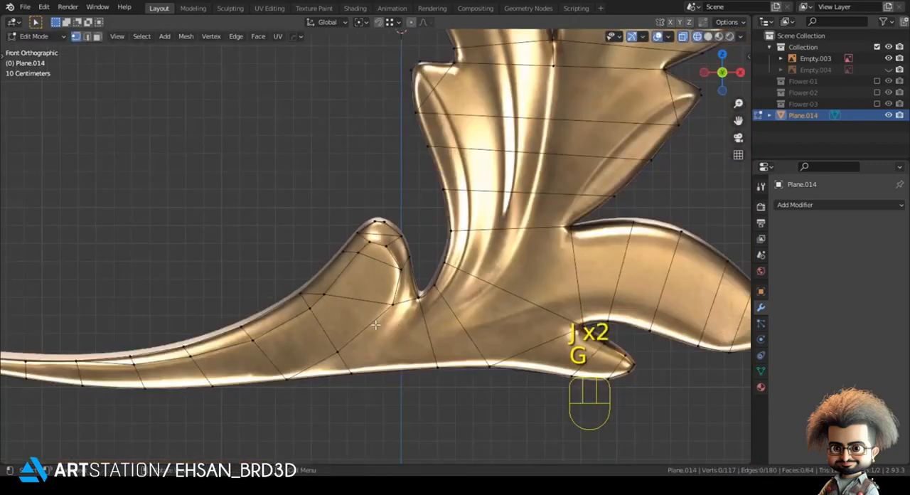
middle_click_drag(215, 168, 179, 89, "shift")
scroll(346, 271, "up", 2)
key("alt+a")
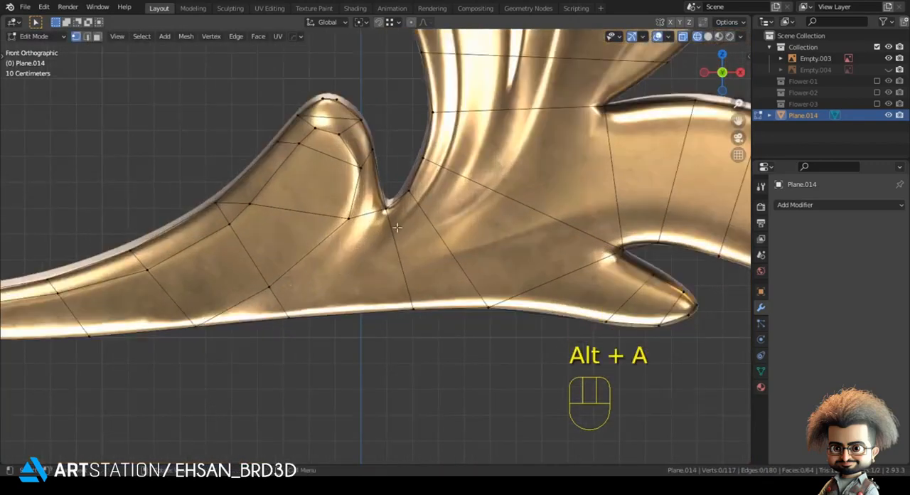
key("k")
key("Escape")
scroll(307, 280, "down", 1)
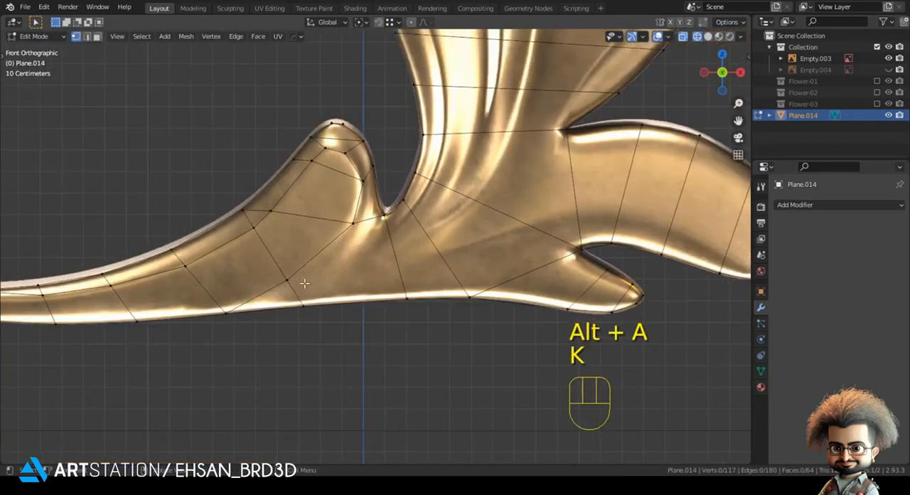
Slide the inner cut vertex above the stem's lower edge along its edge and adjust its position
left_click(288, 278)
key("g")
key("g")
left_click(269, 270)
left_click(270, 270)
key("g")
left_click(280, 269)
left_click(334, 349)
Knife-cut along the middle left lobe's outer fold, down past the small lobe's notch to the inner vertex above the stem's lower edge
middle_click_drag(432, 263, 317, 326, "shift")
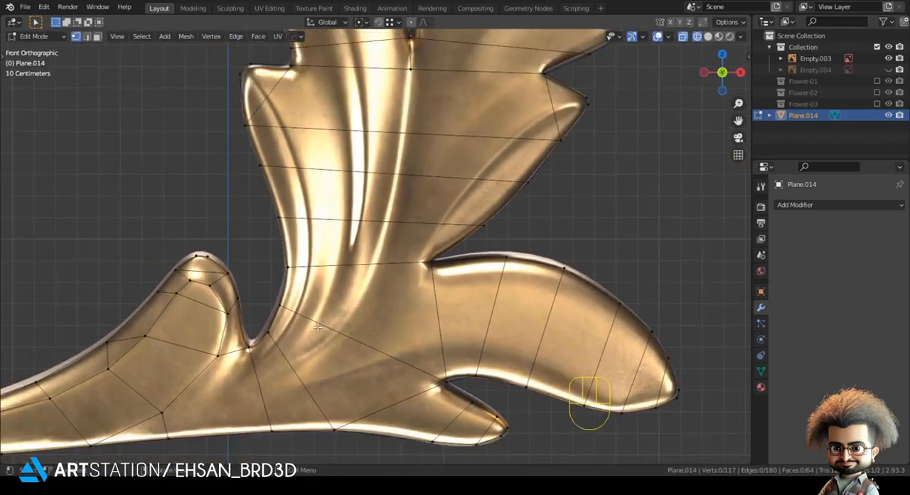
scroll(327, 311, "down", 1)
middle_click_drag(277, 131, 342, 175, "shift")
middle_click_drag(314, 144, 327, 219, "shift")
scroll(327, 219, "up", 4)
key("alt+a")
scroll(300, 158, "up", 1)
key("k")
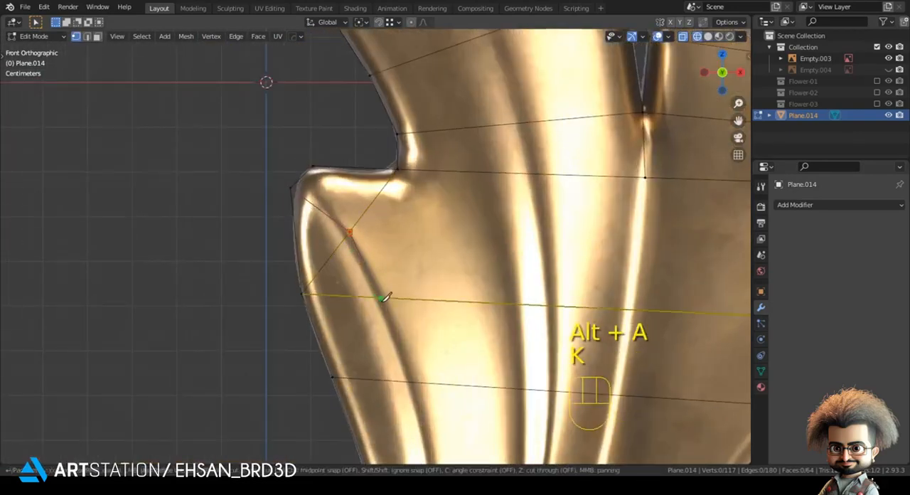
left_click(381, 297)
left_click(409, 379)
scroll(396, 333, "down", 5, "shift")
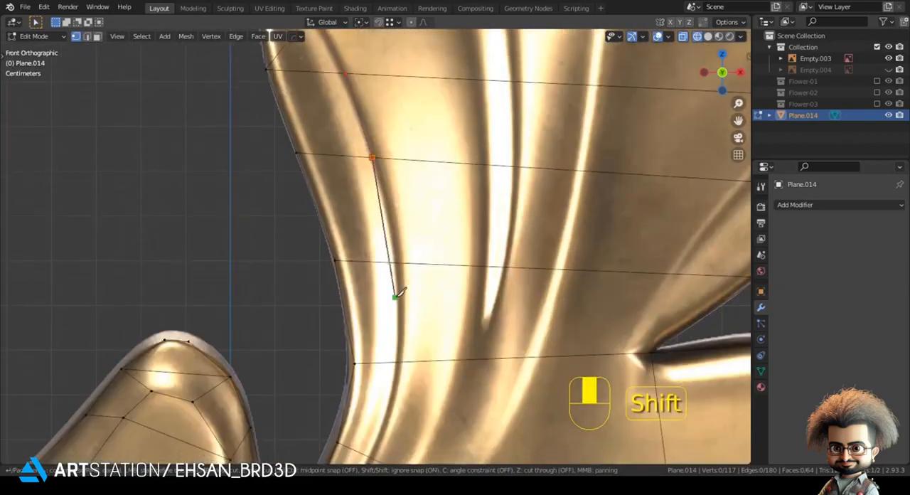
left_click(395, 263)
left_click(397, 361)
scroll(387, 391, "down", 1)
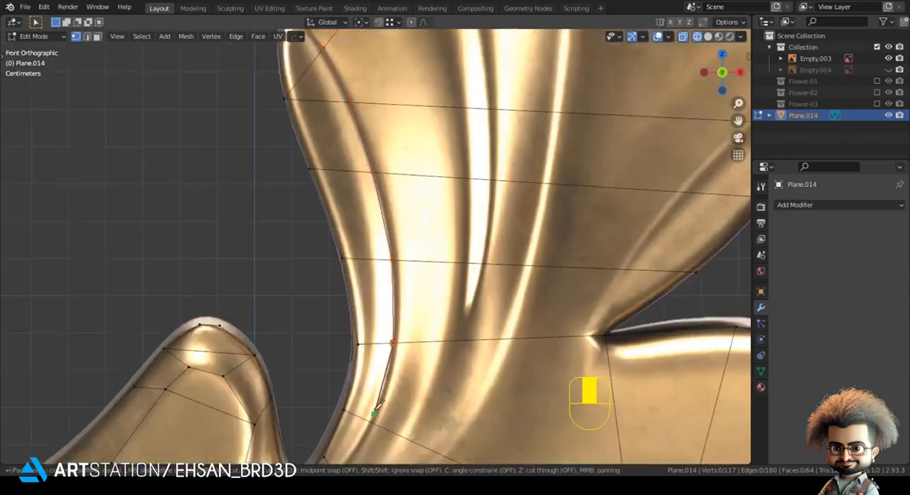
middle_click_drag(377, 411, 401, 263, "shift")
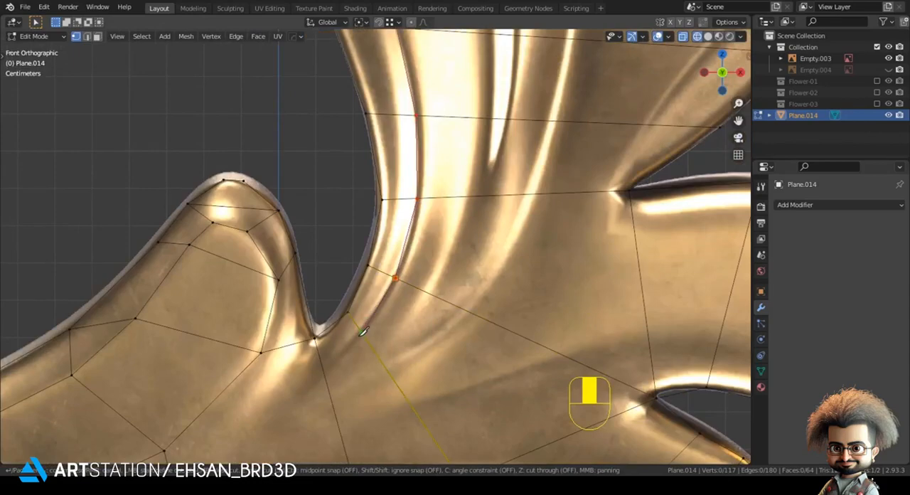
middle_click_drag(242, 390, 400, 159, "shift")
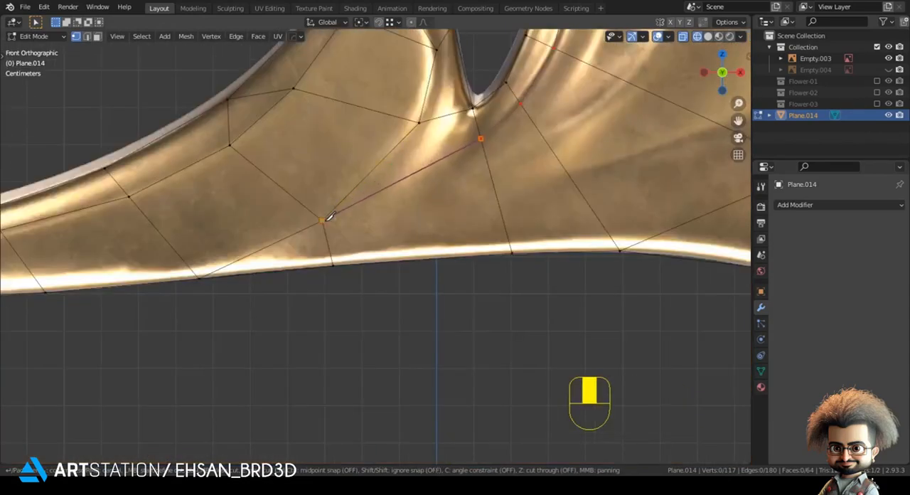
left_click(327, 219)
key("space")
Slide the new cut vertex below the small lobe's notch along its edge
key("alt+a")
scroll(377, 199, "down", 1)
middle_click_drag(436, 173, 395, 251, "shift")
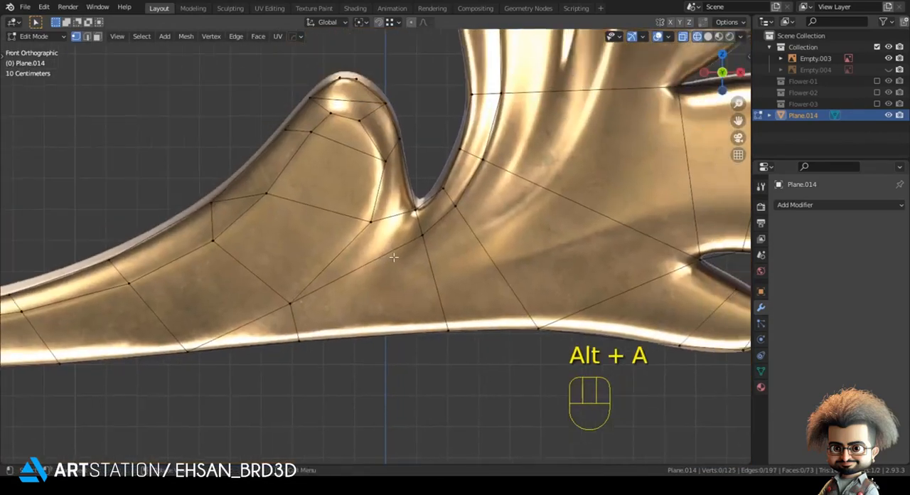
key("g")
key("g")
left_click(396, 280, "shift")
Knife-cut a second line from the middle left lobe's upper notch down the fold to the vertex below the small lobe's notch
key("alt+a")
scroll(389, 295, "down", 2)
middle_click_drag(386, 308, 320, 443, "shift")
middle_click_drag(356, 231, 341, 305, "shift")
scroll(364, 270, "up", 1)
scroll(349, 289, "down", 3)
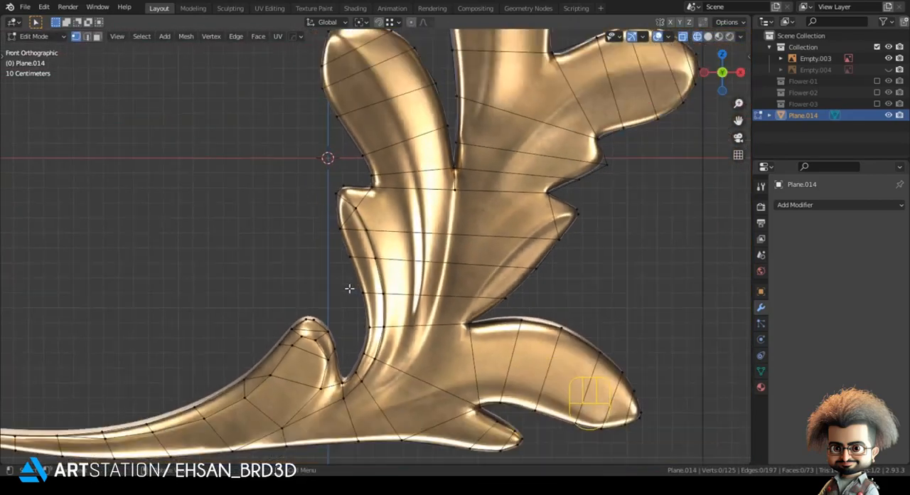
middle_click_drag(378, 250, 371, 246, "shift")
scroll(370, 245, "up", 3)
middle_click_drag(379, 135, 354, 114, "shift")
key("k")
key("k")
left_click(353, 115)
left_click(410, 204)
left_click(422, 262)
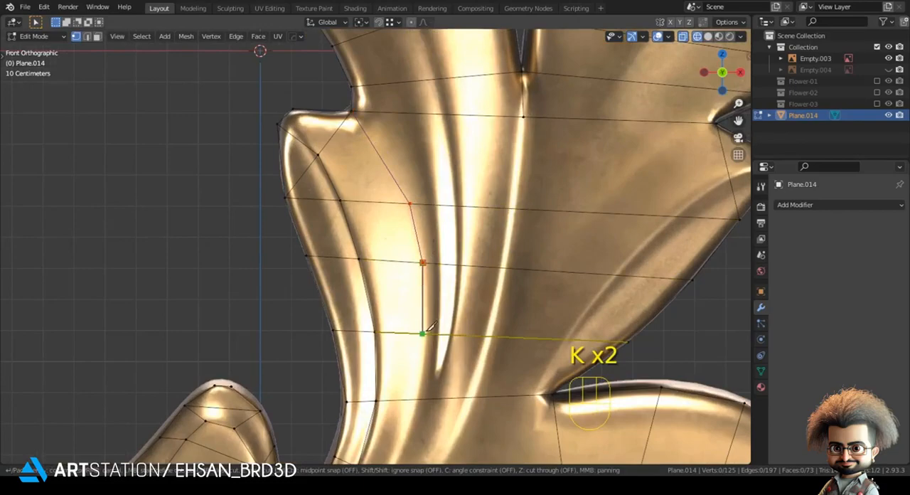
left_click(425, 332)
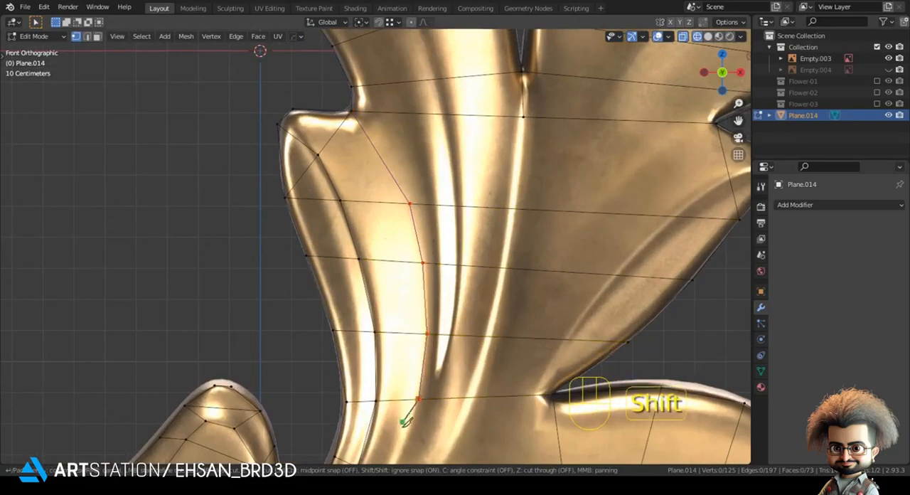
middle_click_drag(407, 415, 477, 236, "shift")
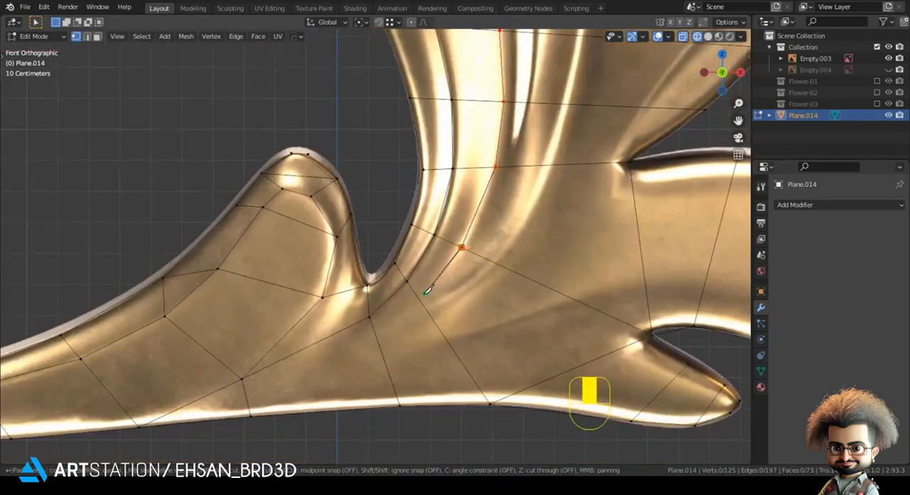
left_click(373, 316)
key("Return")
scroll(387, 353, "down", 3)
left_click(388, 353)
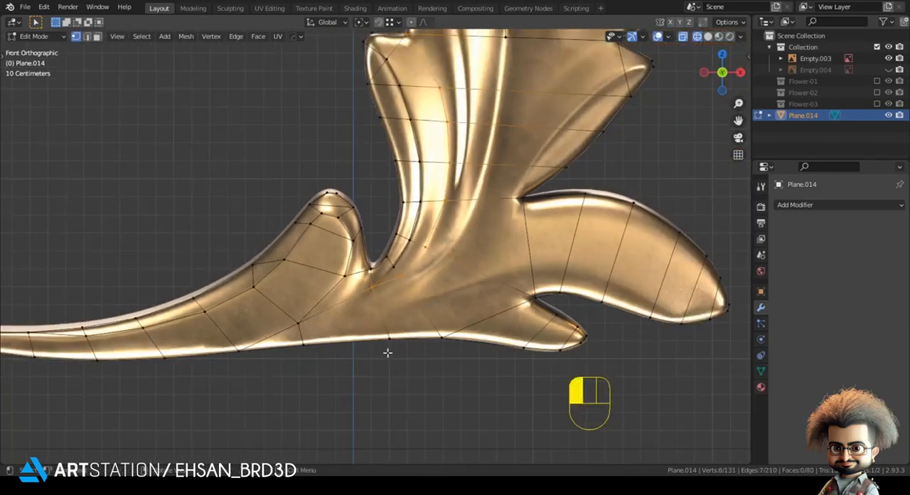
Reposition the second cut's top vertex, the neighbouring inner fold vertex and the middle left lobe's tip vertex
scroll(387, 341, "down", 2)
middle_click_drag(441, 119, 420, 188, "shift")
scroll(412, 193, "up", 3)
left_click(414, 178)
key("g")
left_click(377, 161)
left_click(357, 144)
key("g")
left_click(356, 141, "shift")
left_click(328, 118)
key("g")
left_click(316, 118)
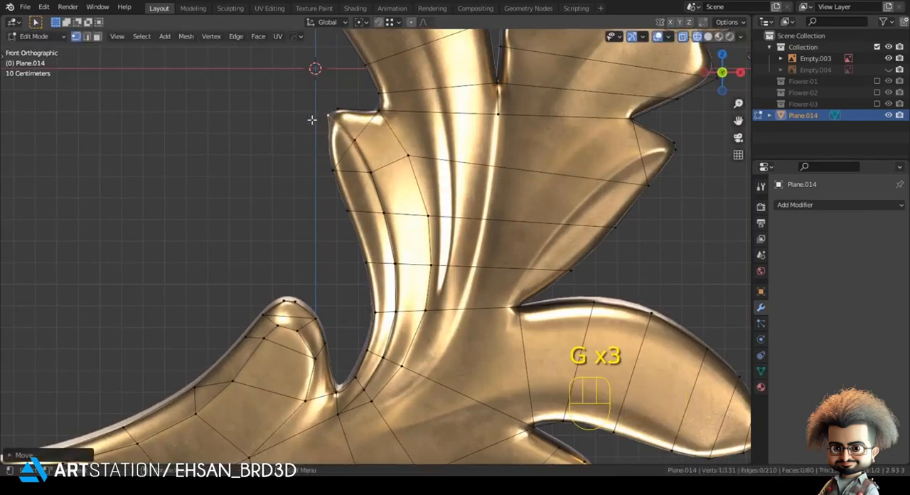
Knife-cut along the pointed right lobe's ridge from its tip down to the notch above the lower right lobe
scroll(293, 139, "down", 2)
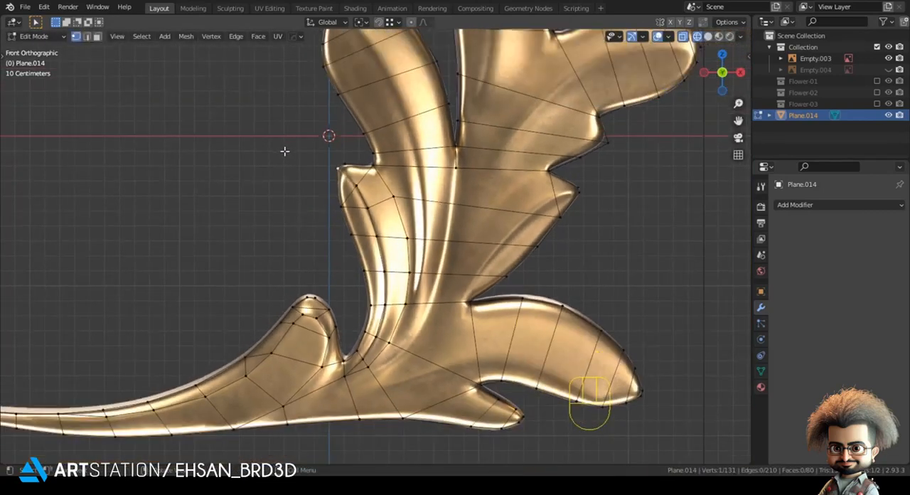
middle_click_drag(384, 211, 306, 193, "shift")
scroll(480, 174, "up", 4)
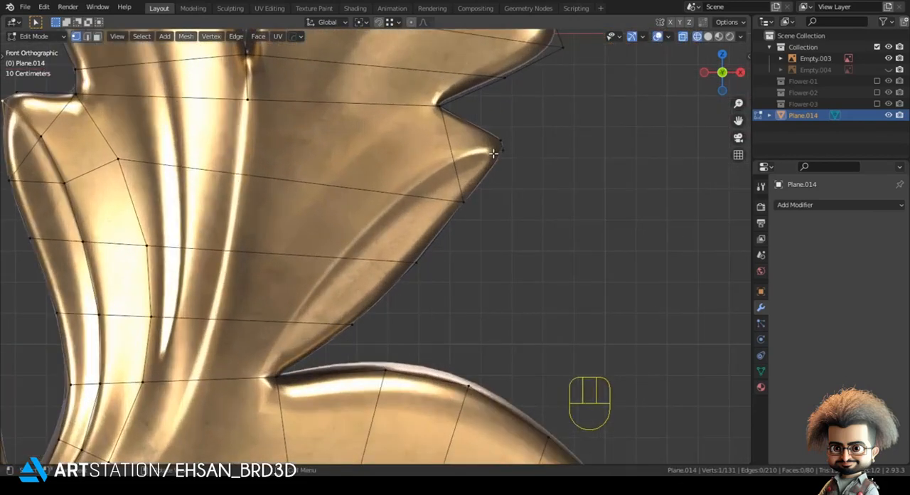
key("k")
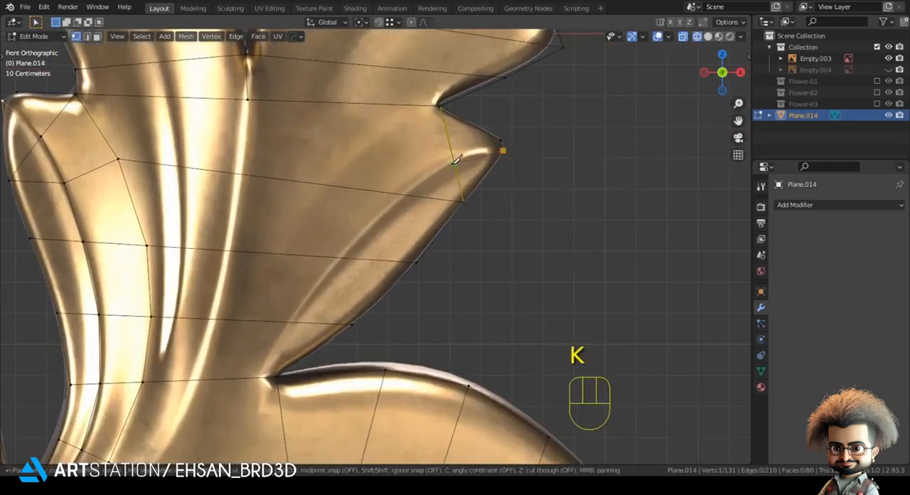
left_click(452, 156)
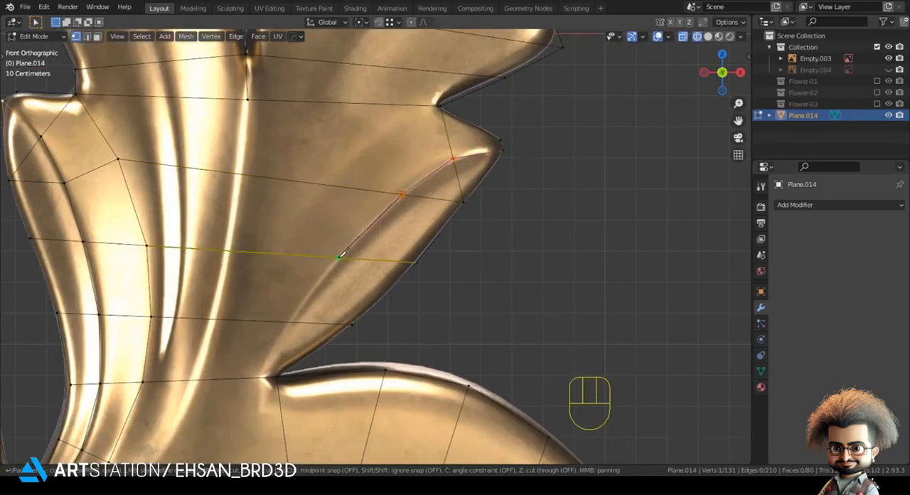
left_click(277, 376)
key("Return")
Move the vertex in the notch between the pointed right lobe and the lower right lobe onto the inner corner
key("g")
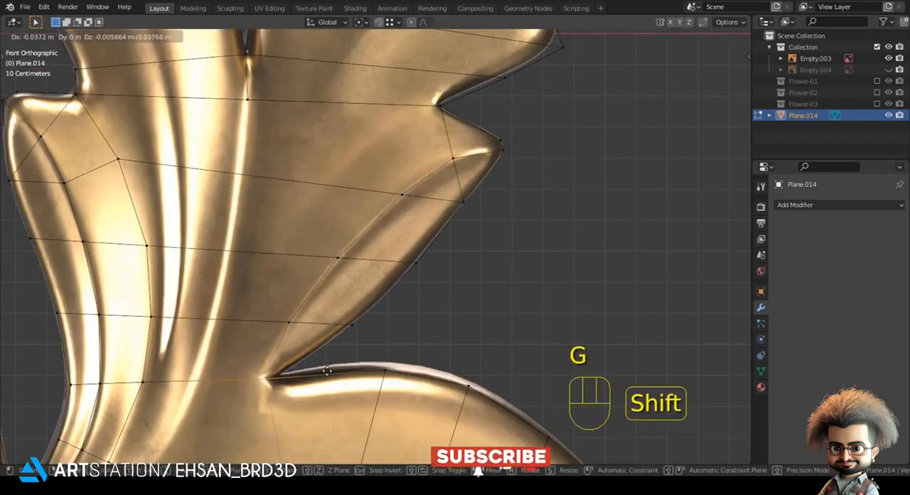
left_click(326, 371)
scroll(430, 249, "down", 5)
key("Tab")
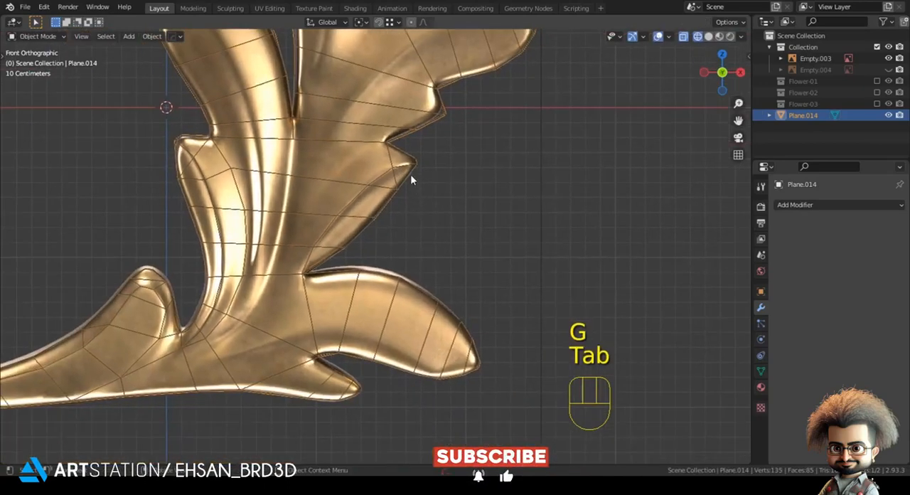
key("Tab")
key("g")
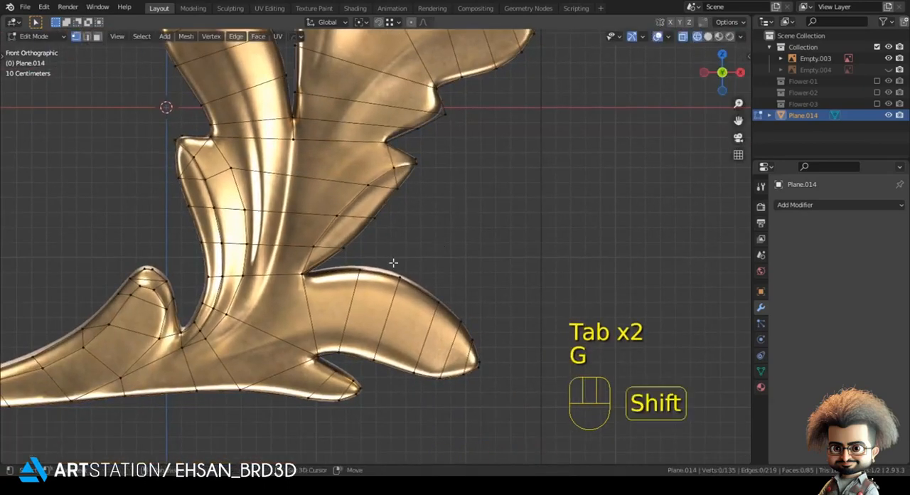
left_click_drag(393, 263, 455, 201, "shift")
Knife-cut from the central notch down the bright ridge to the junction vertex beneath the small left lobe's notch
key("alt+a")
scroll(346, 244, "down", 1)
middle_click_drag(347, 128, 361, 204, "shift")
scroll(361, 203, "up", 1)
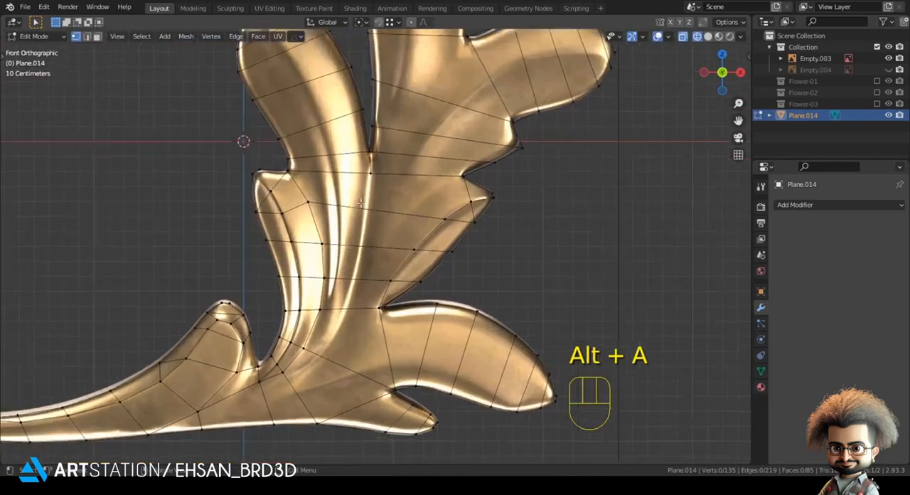
scroll(360, 204, "up", 1)
key("k")
left_click(369, 158)
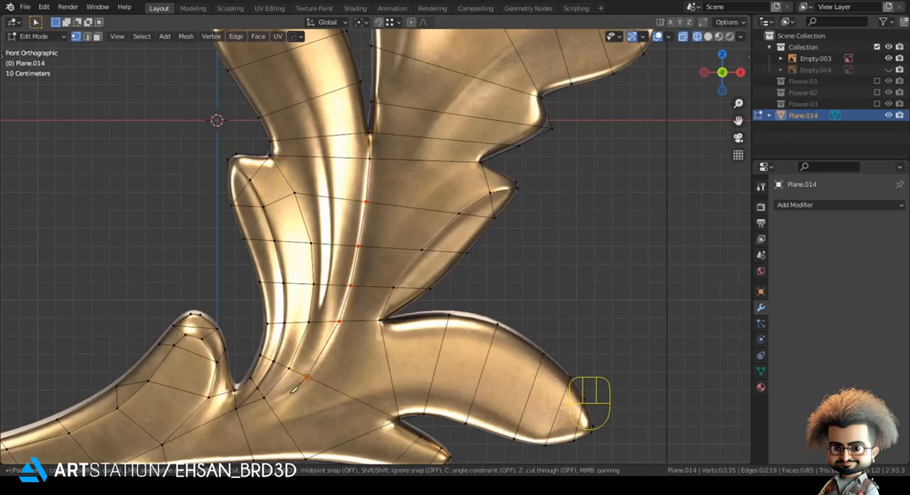
key("Return")
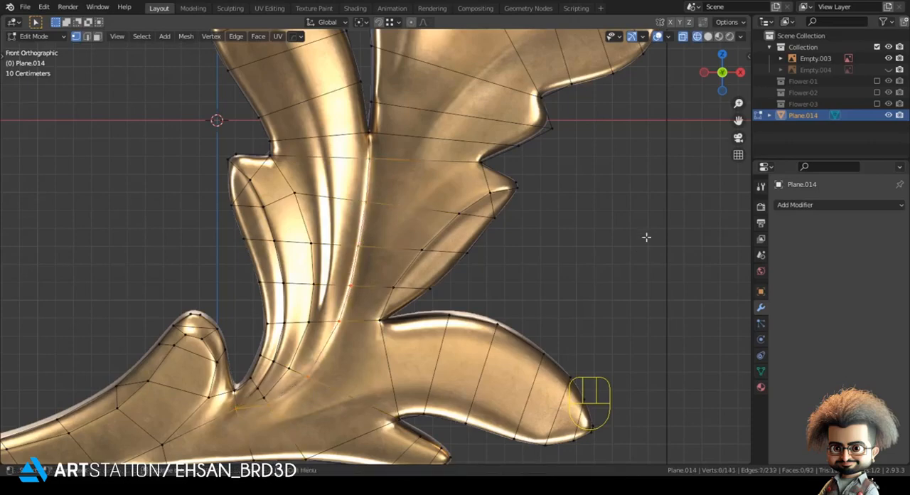
Knife-cut from the lower central fold up through the middle of the upper left lobe to its rounded tip
scroll(646, 236, "down", 3)
scroll(314, 213, "up", 2)
scroll(329, 191, "up", 1)
key("alt+a")
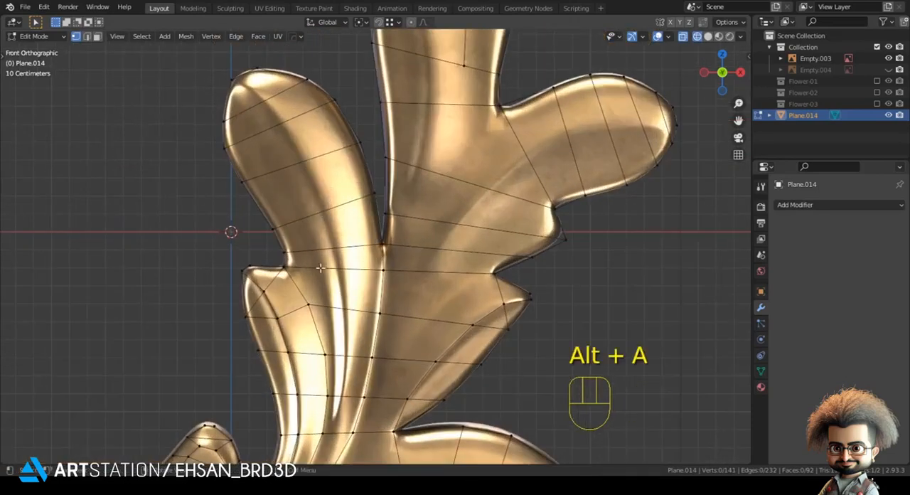
middle_click_drag(328, 383, 345, 278, "shift")
key("k")
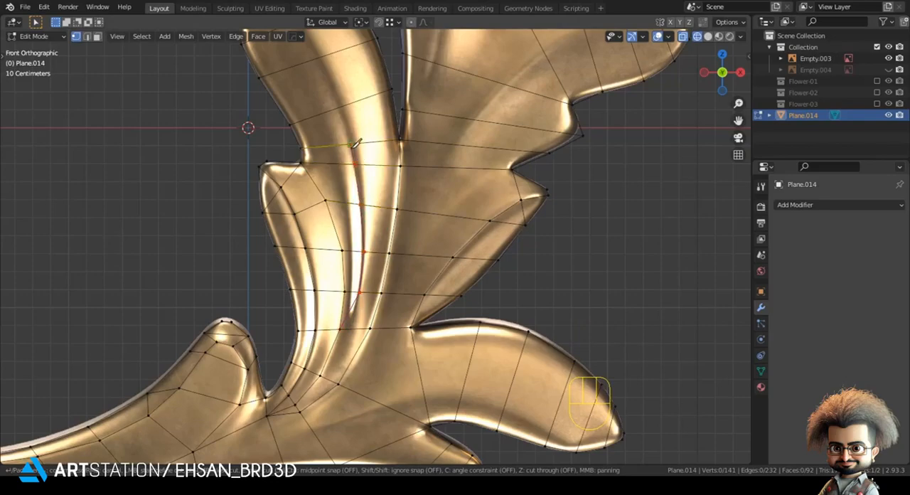
middle_click_drag(341, 101, 353, 193, "shift")
left_click(350, 195)
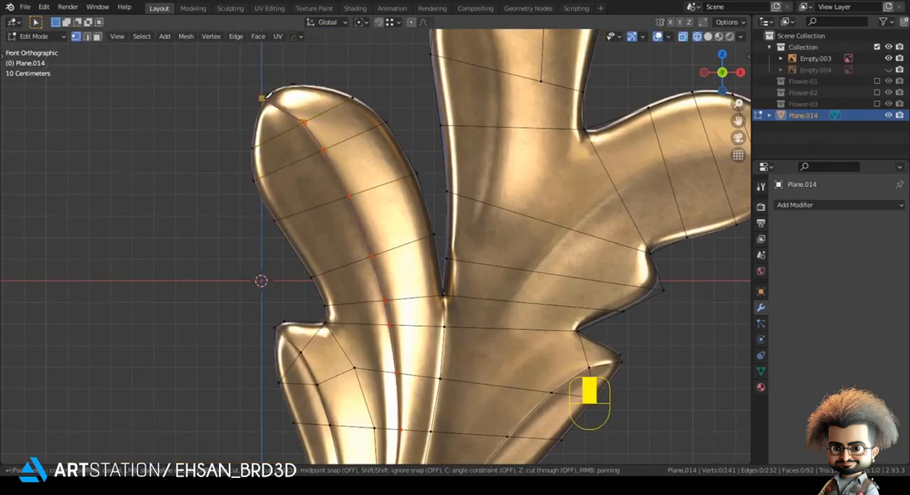
left_click(263, 99)
key("Return")
scroll(455, 289, "down", 2)
Knife-cut from the leaf's centre along the large right lobe's fold to its rounded tip, and move the tip vertex onto the outline
middle_click_drag(455, 289, 366, 273, "shift")
key("alt+a")
scroll(354, 295, "up", 2)
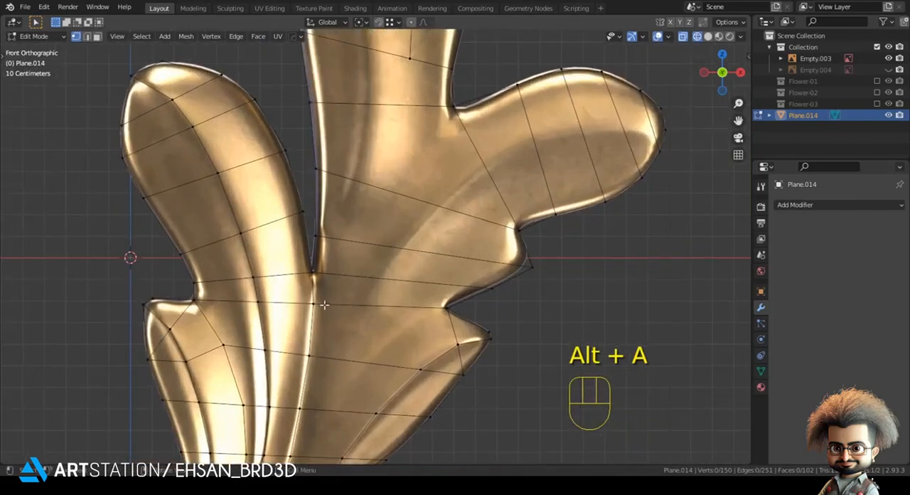
key("k")
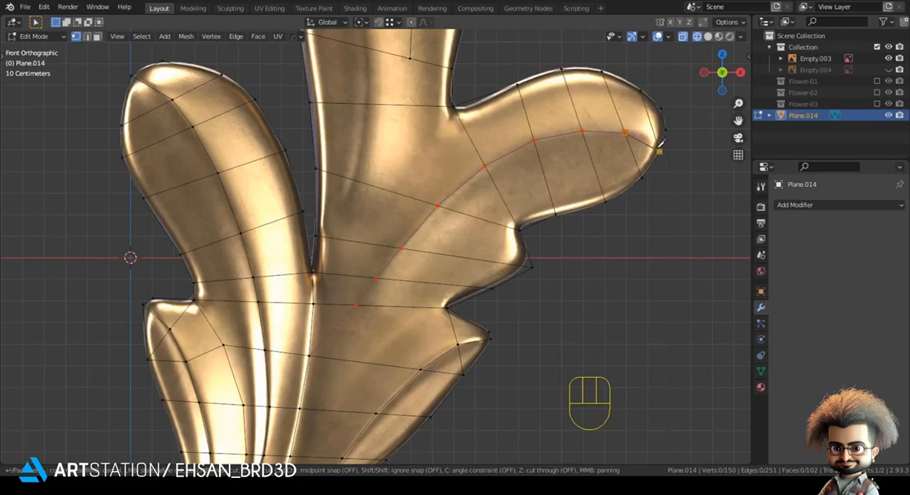
key("Return")
key("g")
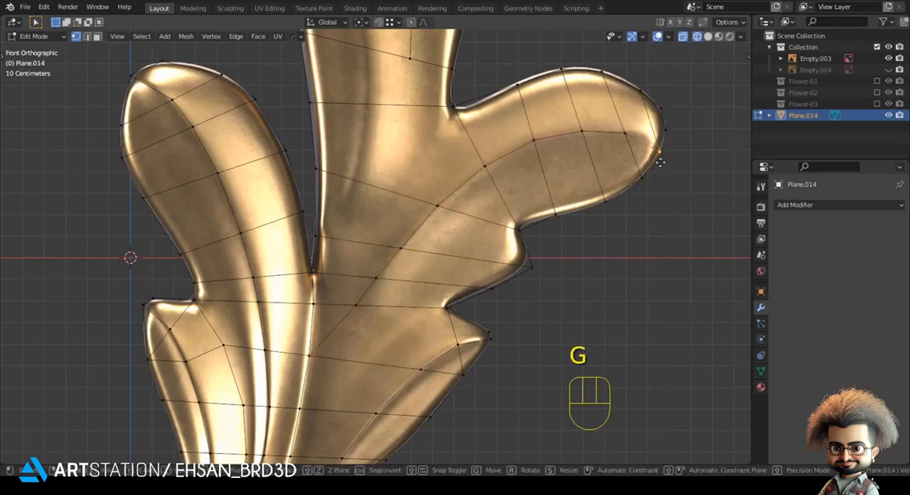
left_click(664, 150, "shift")
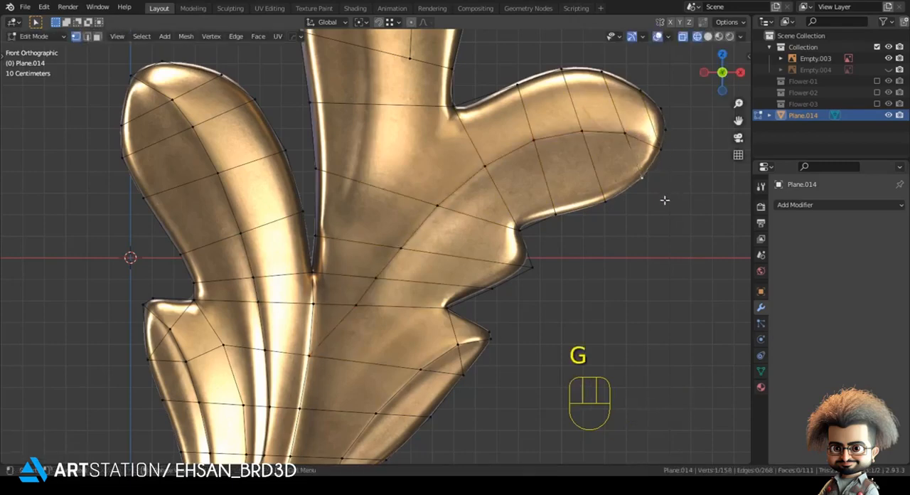
Move the reference image empty along Y to about 1.926 m so it sits away from the leaf mesh
middle_click_drag(664, 200, 585, 263, "shift")
scroll(513, 252, "down", 3)
middle_click_drag(514, 252, 435, 313, "shift")
key("Tab")
left_click(458, 222)
key("g")
key("y")
left_click(641, 156)
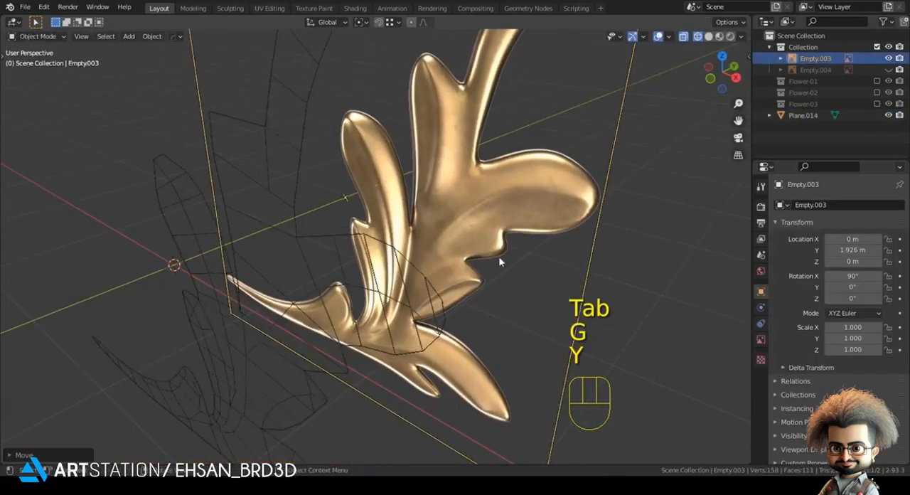
Return to editing the leaf in front view and knife-cut a second line below the large right lobe's fold, from its tip into the leaf body
key("alt+a")
left_click(422, 270)
key("KP_1")
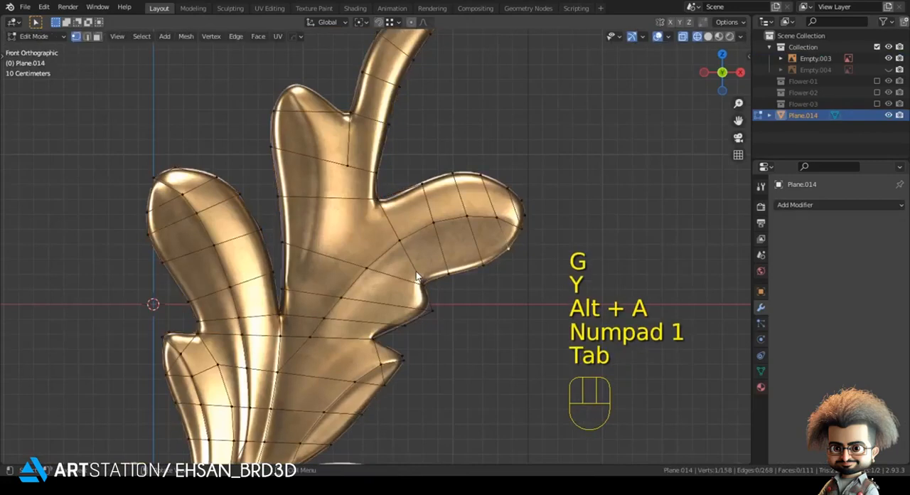
key("Tab")
scroll(624, 226, "up", 5)
key("alt+a")
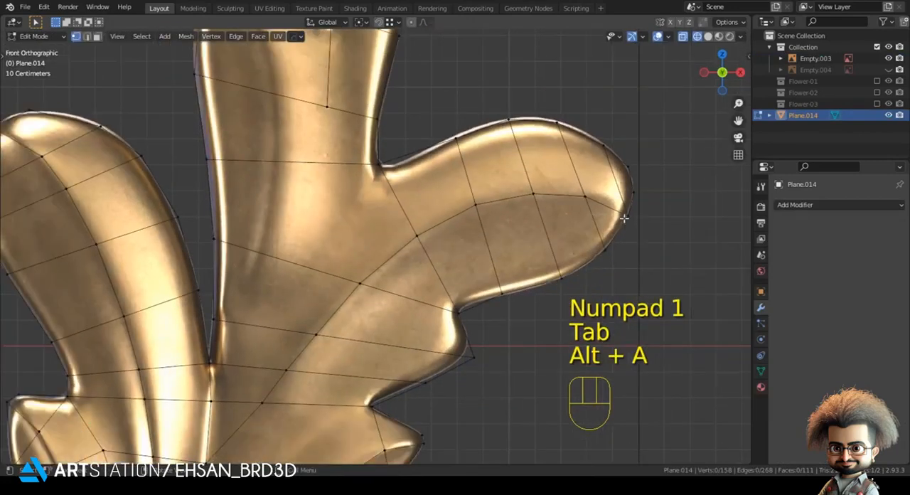
key("k")
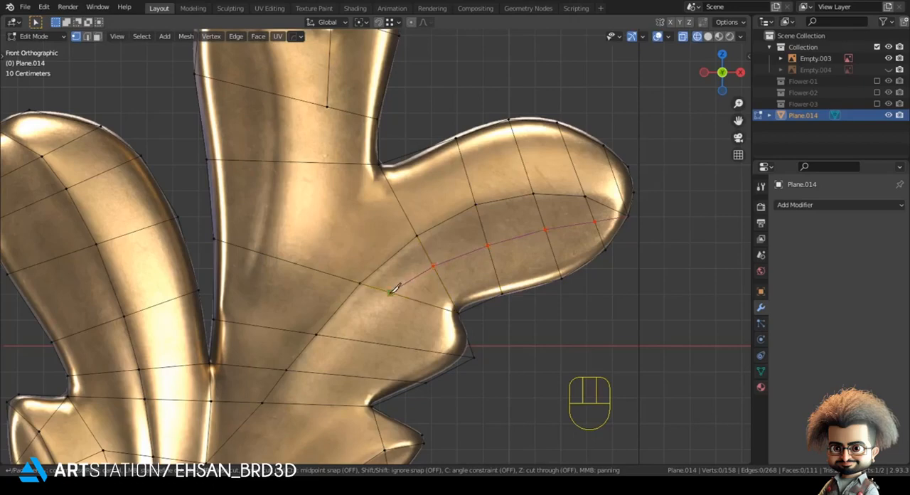
key("Return")
scroll(301, 384, "down", 2)
key("g")
scroll(386, 322, "down", 2)
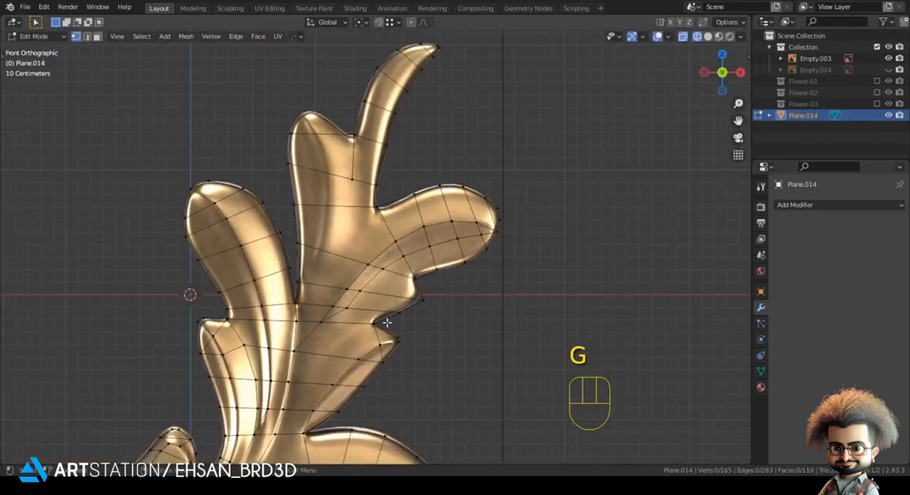
Add a level 2 Subdivision modifier to the leaf and turn off its display in Edit Mode
key("Tab")
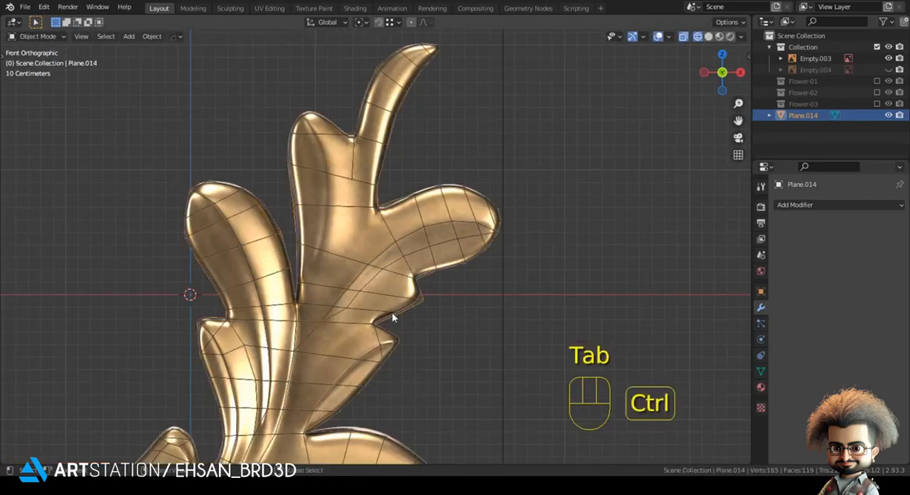
key("ctrl+2")
left_click(837, 226)
Connect the inner vertex below the upper notch to the corner vertex where the large right lobe meets the stem
middle_click_drag(416, 307, 497, 292, "shift")
key("Tab")
scroll(434, 256, "up", 1)
middle_click_drag(427, 249, 456, 283, "shift")
key("alt+a")
key("g")
left_click(485, 297, "shift")
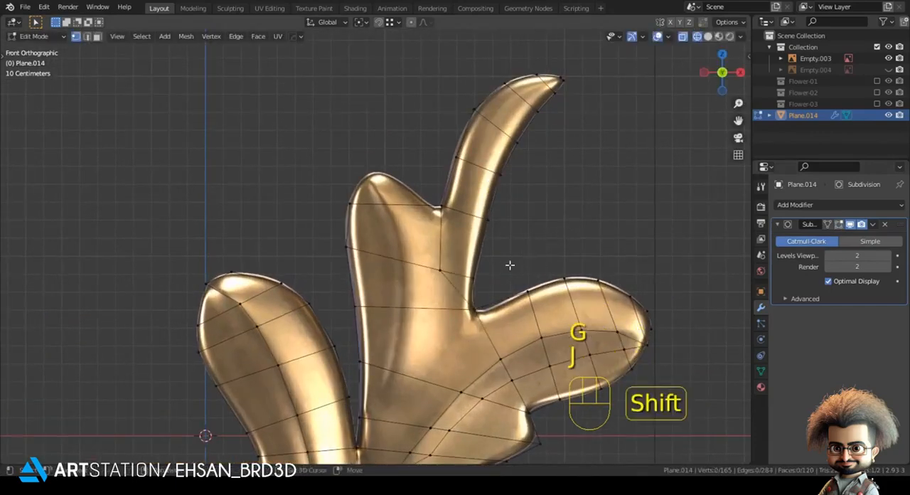
Extrude the top edge of the upper middle lobe to its rounded tip, scale it down and fit its vertices to the outline
middle_click_drag(509, 265, 484, 272, "shift")
scroll(451, 288, "up", 1)
scroll(334, 207, "up", 1)
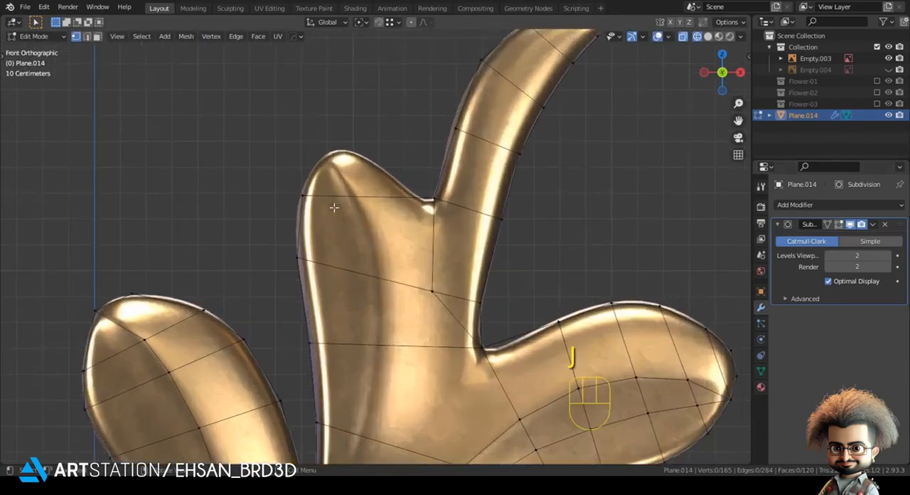
middle_click_drag(450, 288, 461, 348, "shift")
key("e")
key("s")
key("g")
left_click(339, 225)
left_click(338, 224)
key("g")
left_click(342, 222)
left_click(386, 215)
key("g")
left_click(378, 207)
Knife-cut down the upper middle lobe's fold from its tip to the lobe's lower left edge
key("k")
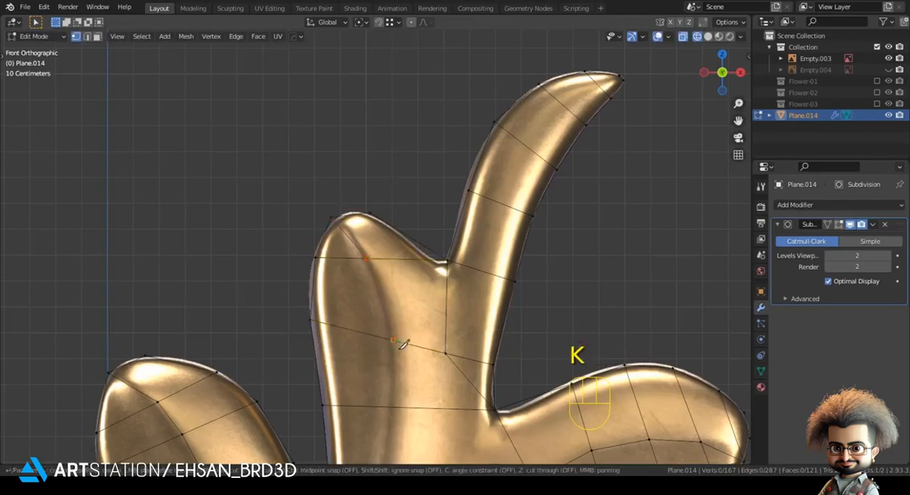
scroll(402, 343, "down", 3)
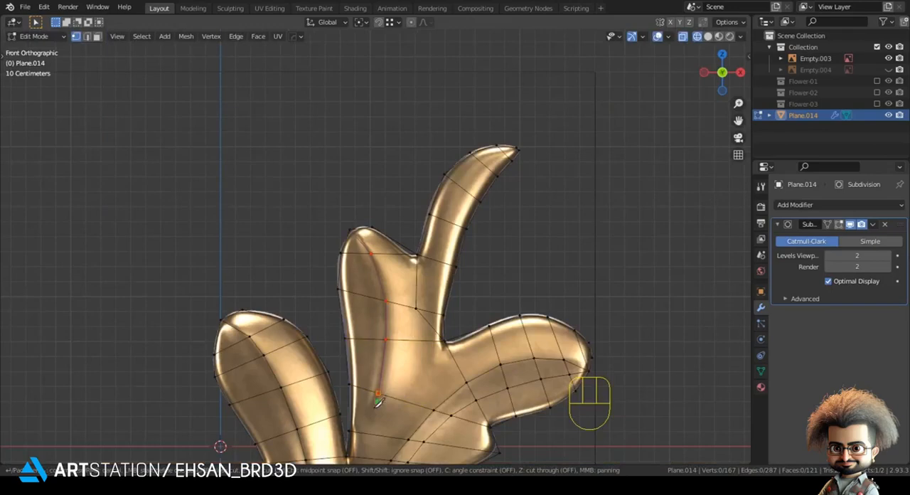
left_click(352, 429)
key("Return")
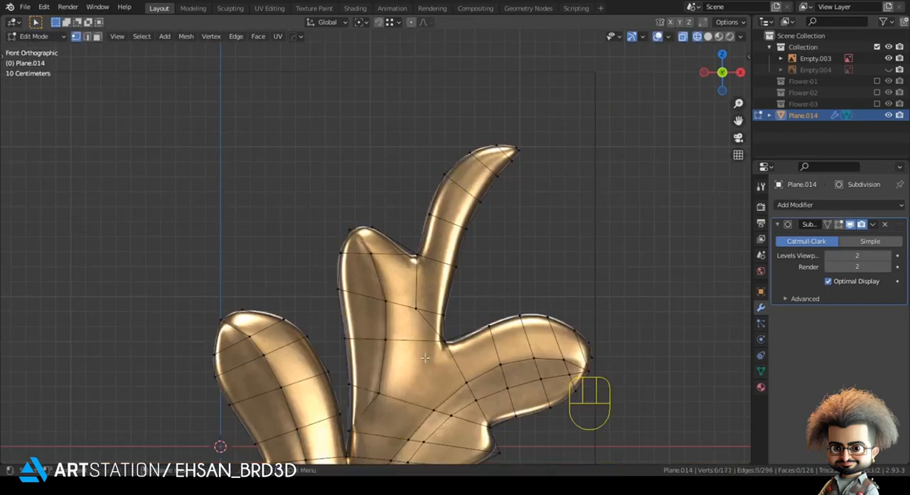
Move the newly cut vertices of the upper middle lobe onto the fold line
left_click(382, 393)
key("g")
left_click(381, 398)
left_click(382, 302)
key("g")
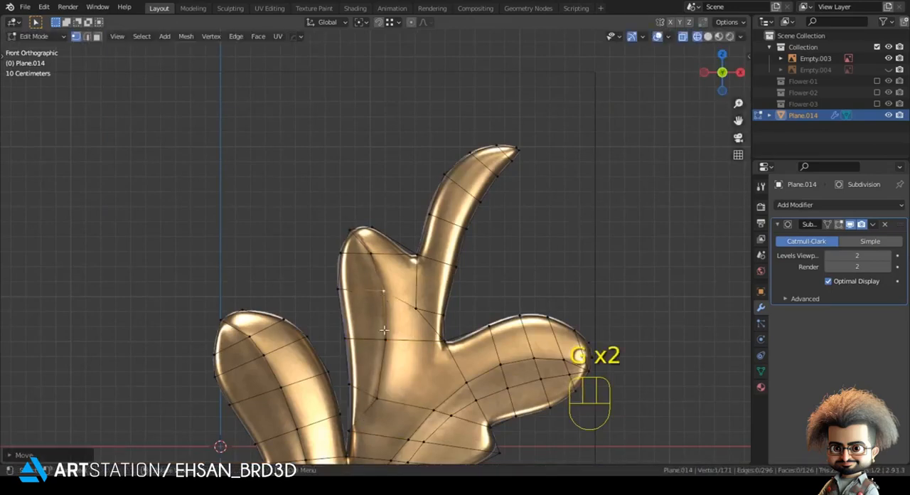
left_click(267, 221)
In solid shading, extrude the strip of faces running from the small lower left lobe along the tail
scroll(284, 290, "down", 3)
middle_click_drag(285, 290, 314, 155, "shift")
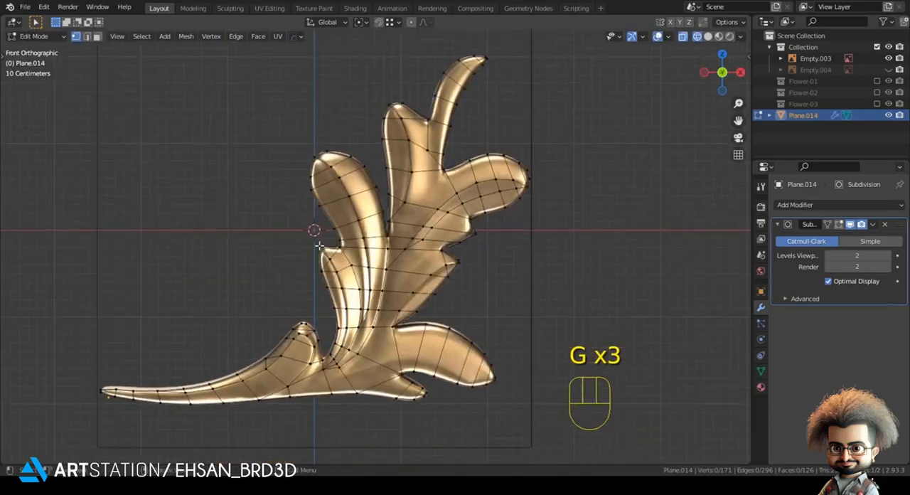
scroll(319, 245, "up", 1)
middle_click_drag(322, 246, 345, 206, "shift")
scroll(345, 207, "up", 3)
middle_click_drag(357, 257, 390, 207, "shift")
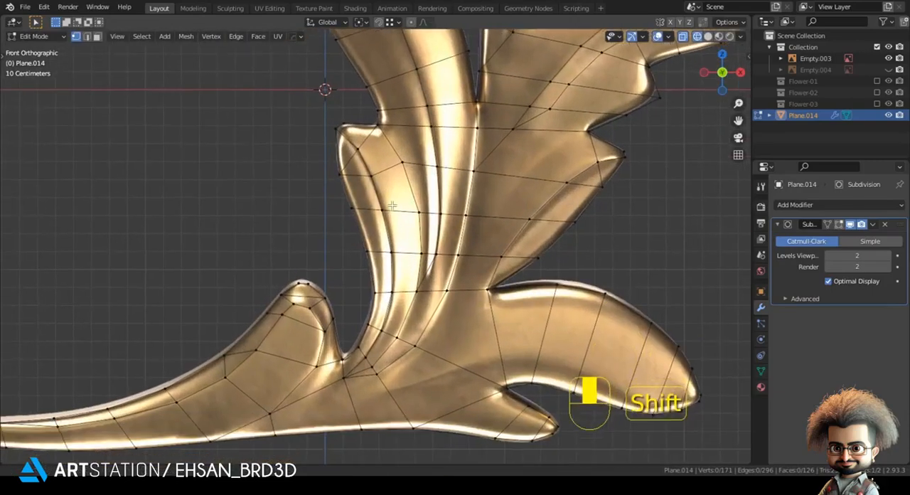
middle_click_drag(302, 313, 381, 243, "shift")
scroll(382, 243, "up", 1)
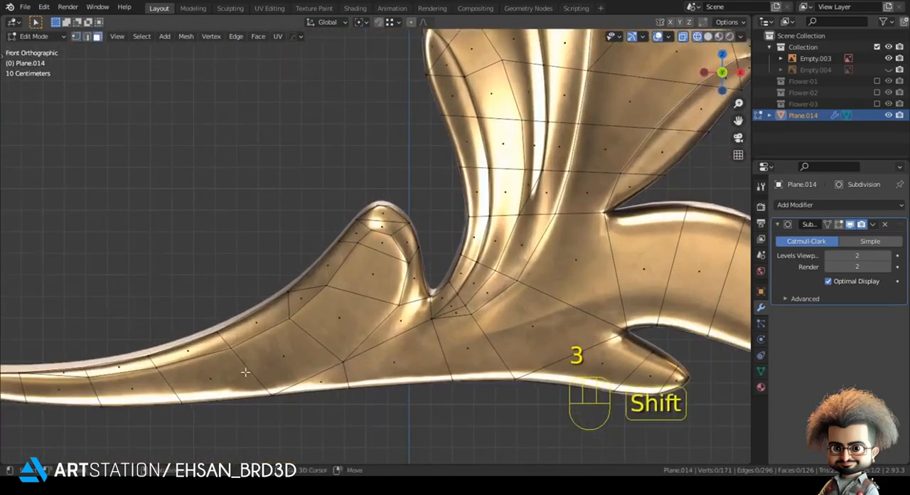
middle_click_drag(245, 371, 273, 328, "shift")
middle_click_drag(378, 243, 429, 200, "shift")
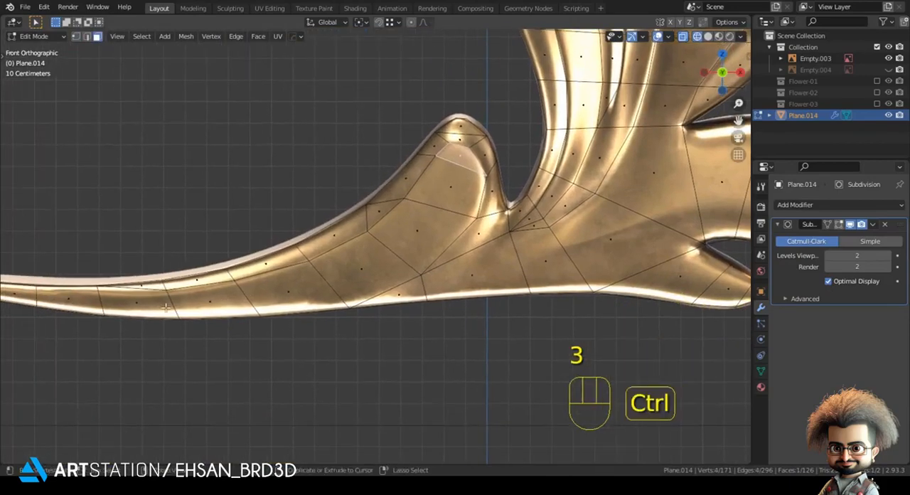
left_click(159, 307, "ctrl")
key("z")
left_click(280, 302)
middle_click_drag(313, 273, 398, 288)
key("e")
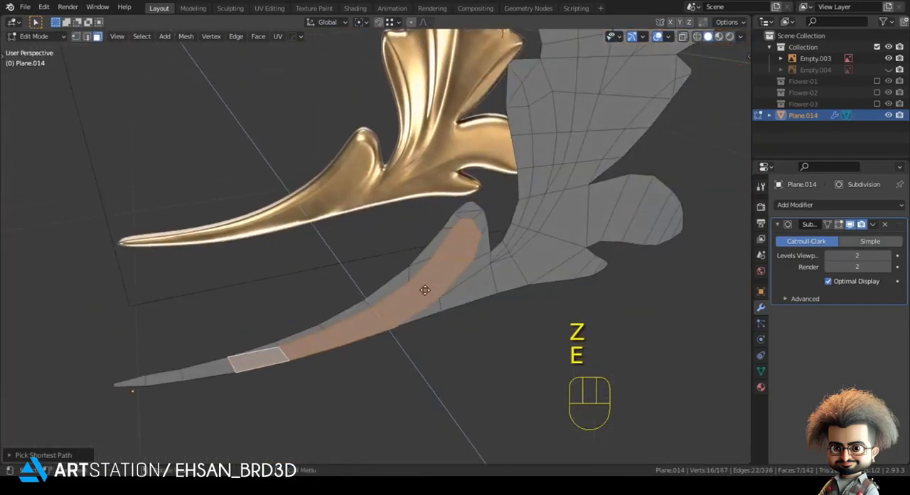
left_click(476, 318)
key("Tab")
key("Tab")
Try to merge the raised strip's upper end corner with the neighbouring outline vertex
middle_click_drag(446, 284, 354, 295)
key("1")
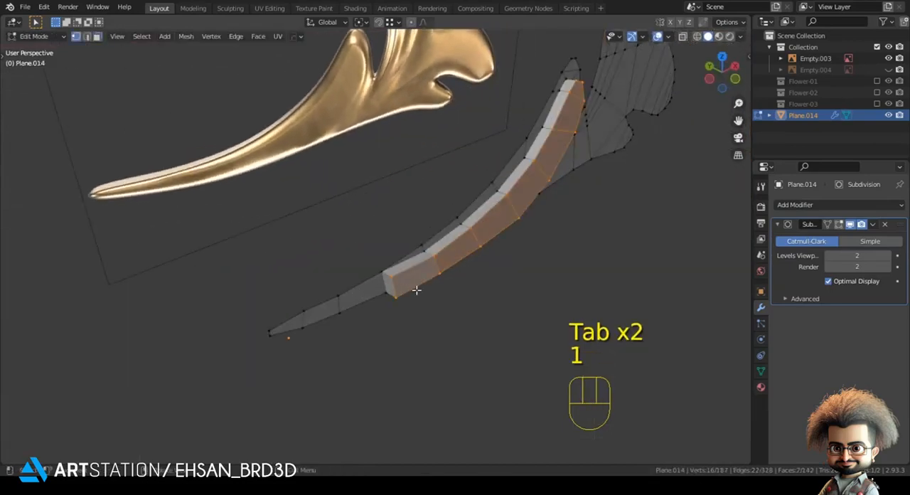
left_click(391, 281)
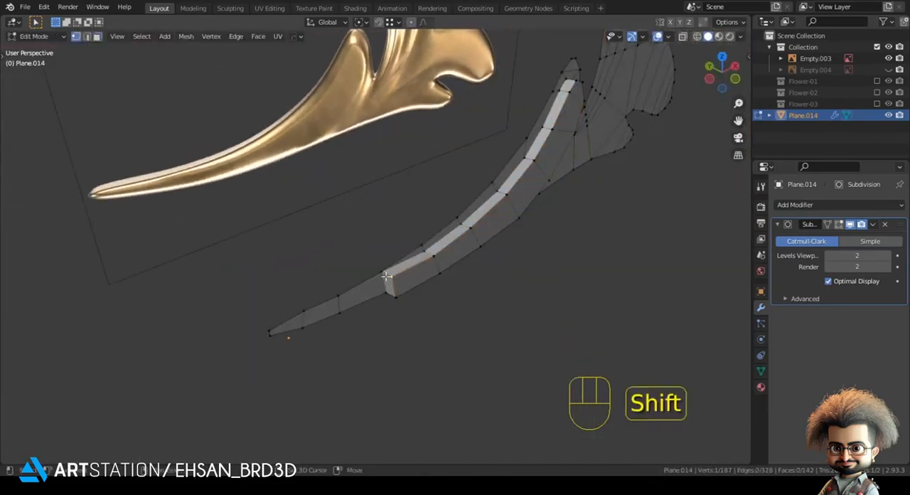
key("m")
left_click(380, 271)
key("ctrl+z")
key("ctrl+z")
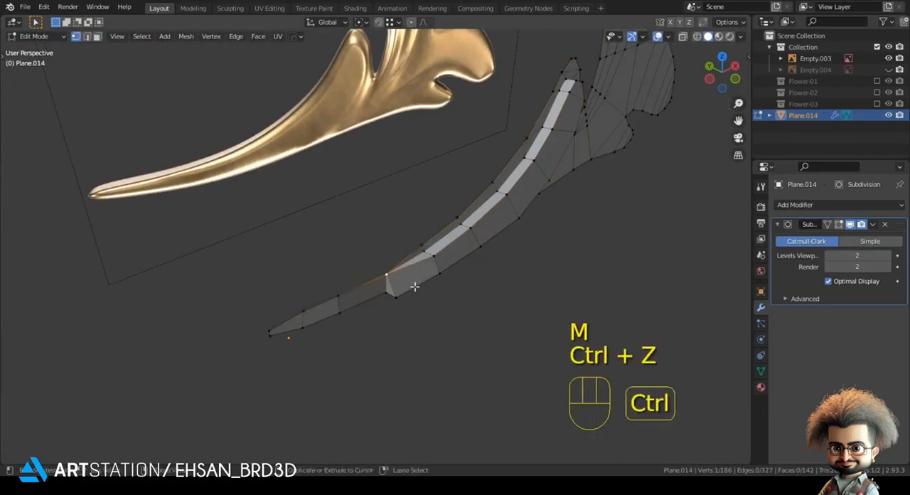
Merge each end corner of the raised strip with its neighbouring base vertex near the tail's pointed end
key("m")
left_click(388, 338)
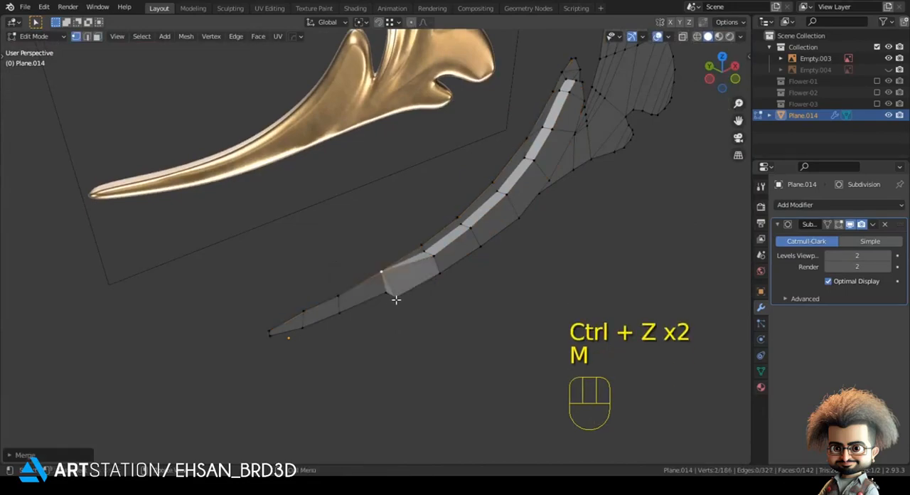
key("m")
left_click(383, 297)
Merge the raised strip's three lower-edge vertices with the adjacent outline vertices along the tail's underside
middle_click_drag(450, 308, 341, 218)
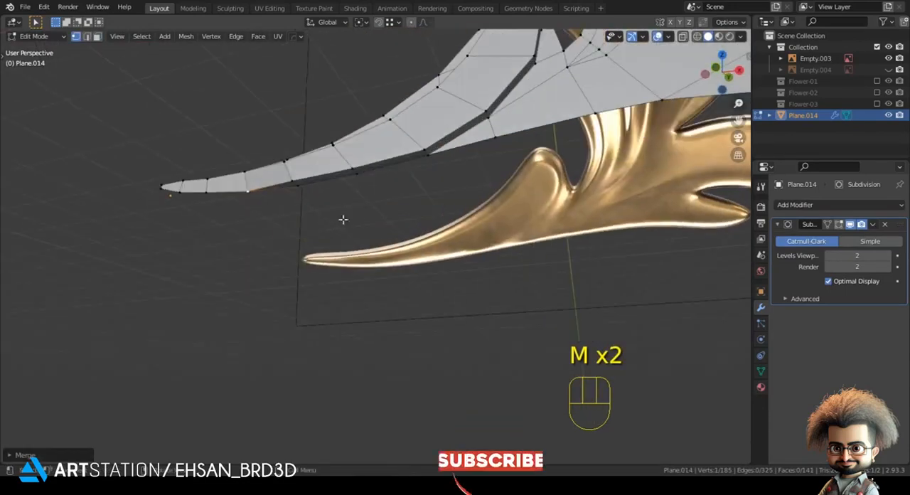
key("m")
left_click(295, 189)
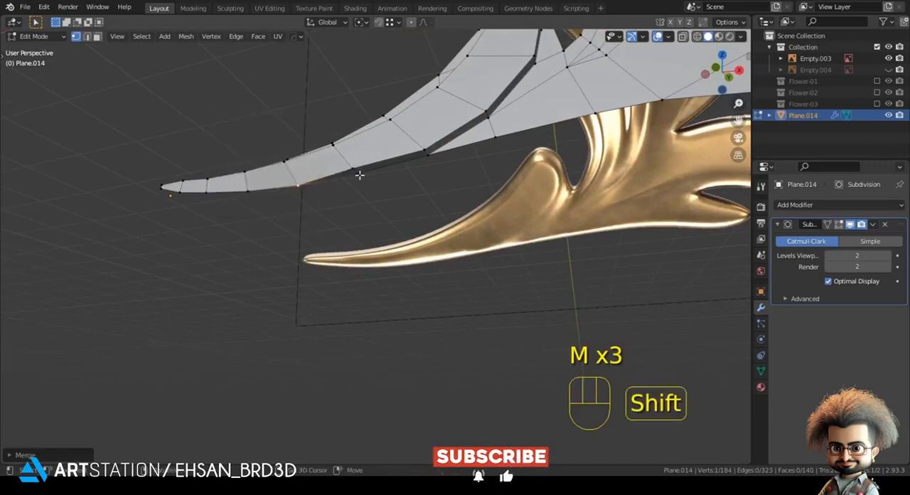
left_click(356, 171)
left_click(361, 174, "shift")
key("m")
left_click(369, 175)
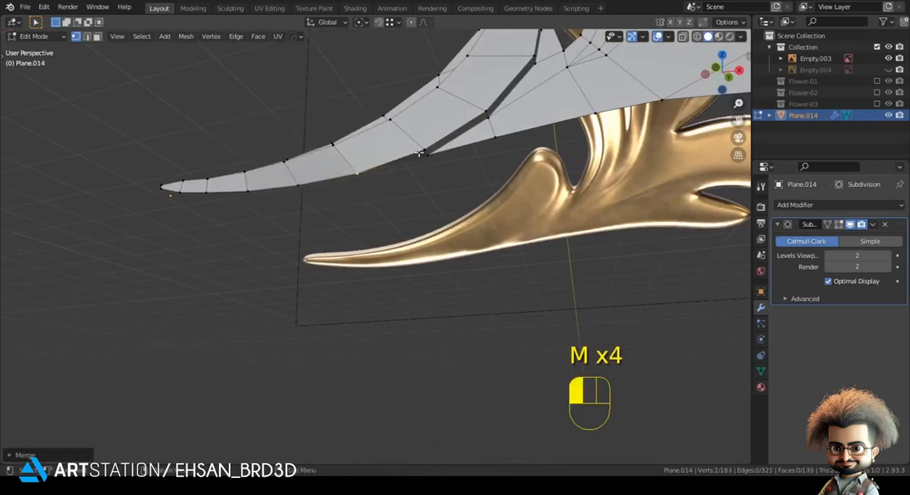
key("m")
left_click(425, 156)
Apply smooth shading to the leaf object
middle_click_drag(425, 155, 454, 194)
key("Tab")
scroll(500, 190, "down", 1)
right_click(553, 151)
left_click(554, 152)
middle_click_drag(522, 187, 474, 242, "shift")
key("Tab")
key("3")
left_click(437, 225)
middle_click_drag(415, 270, 469, 287)
left_click(328, 297, "ctrl")
middle_click_drag(391, 298, 392, 306)
key("g")
key("y")
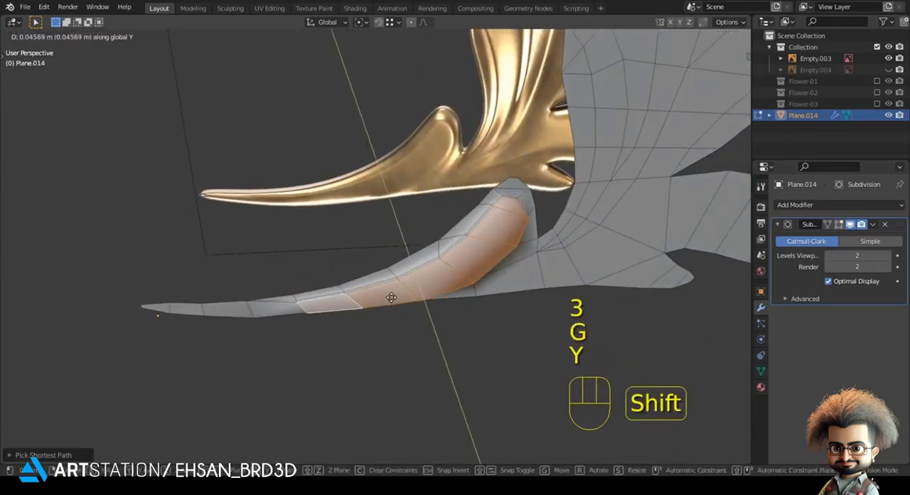
right_click(393, 302)
Move the ridge vertices of the raised strip on the lower left tail along Y
key("1")
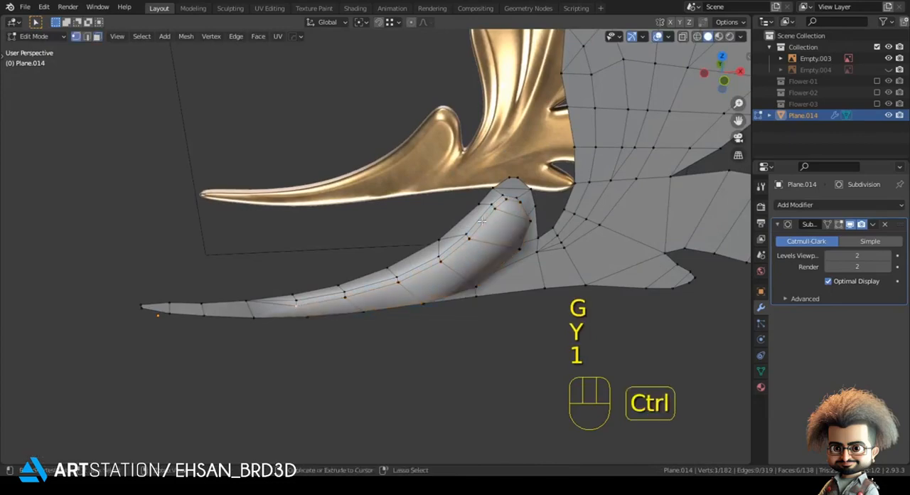
middle_click_drag(472, 283, 447, 231)
key("g")
key("y")
left_click(374, 307)
Select the edge path running down the bright central fold from the central notch and move it about -0.039 m along Y
key("Tab")
key("KP_1")
key("alt+a")
key("Tab")
scroll(447, 231, "up", 3)
key("z")
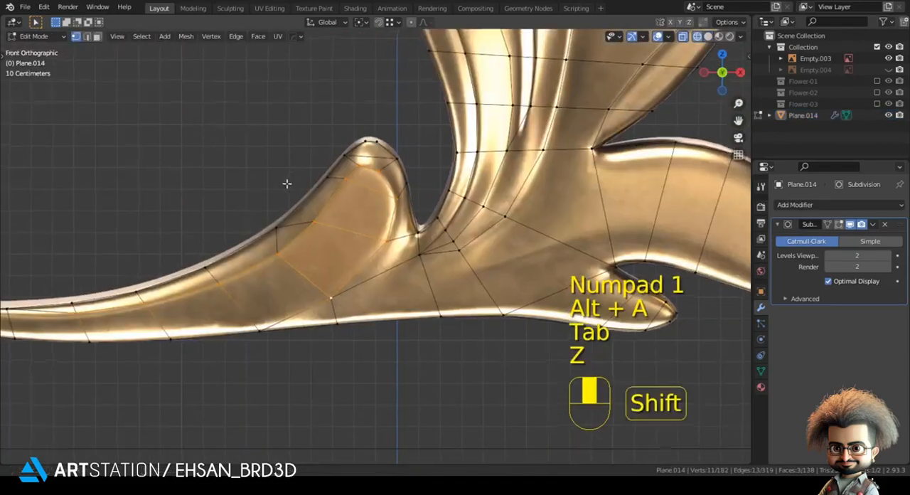
middle_click_drag(291, 183, 263, 190, "shift")
scroll(440, 235, "up", 1)
middle_click_drag(524, 251, 326, 264, "shift")
scroll(327, 261, "down", 1)
middle_click_drag(335, 213, 354, 308, "shift")
middle_click_drag(342, 277, 338, 295, "shift")
left_click(338, 317)
middle_click_drag(389, 113, 383, 211, "shift")
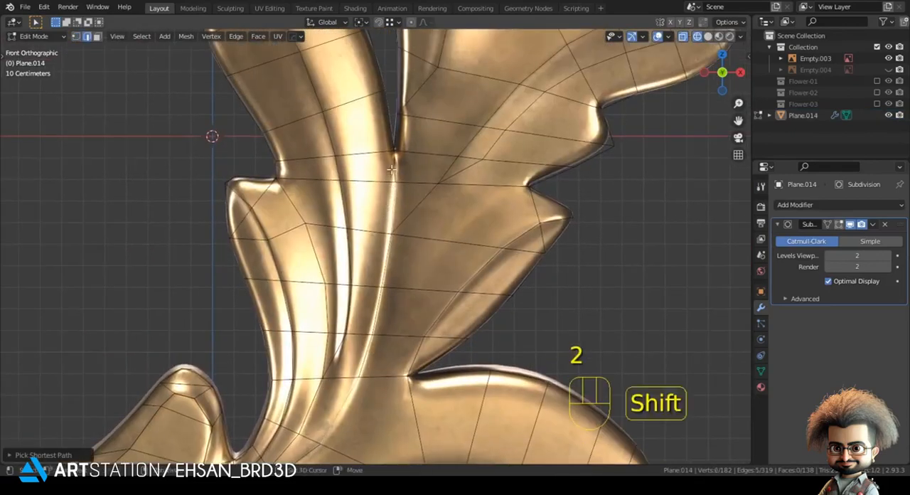
middle_click_drag(391, 168, 424, 71, "shift")
key("z")
key("z")
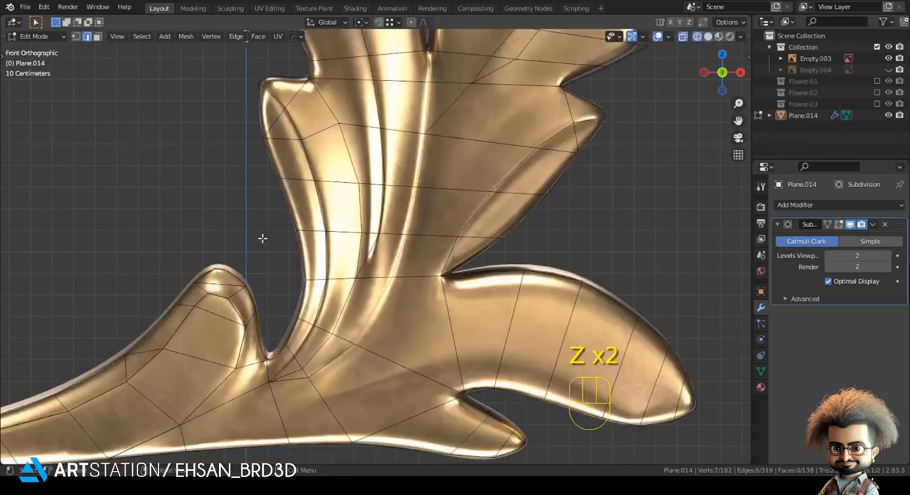
middle_click_drag(380, 200, 364, 256, "shift")
scroll(387, 249, "up", 1)
key("z")
middle_click_drag(455, 245, 450, 182, "shift")
key("z")
key("z")
middle_click_drag(455, 236, 463, 260)
key("g")
key("y")
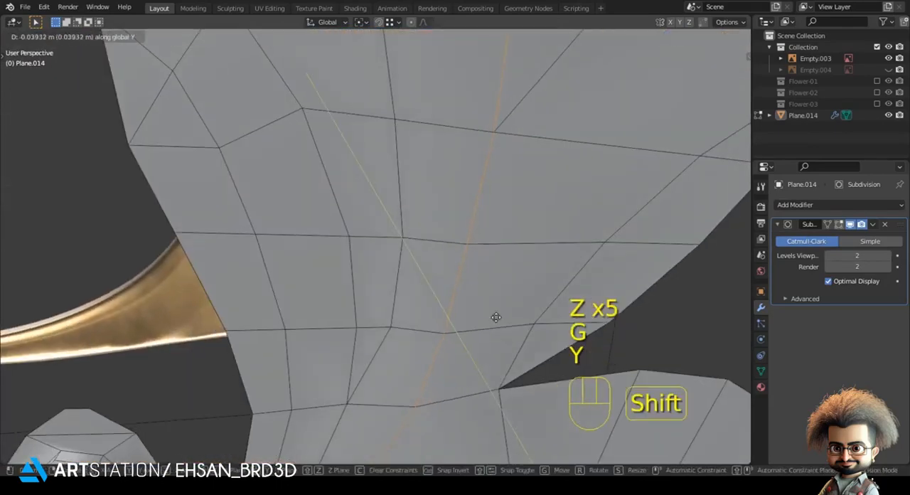
left_click(495, 317)
Bevel the selected edge path down the central fold into a narrow strip starting at the central notch
scroll(451, 191, "down", 3)
scroll(450, 191, "up", 5)
key("ctrl+b")
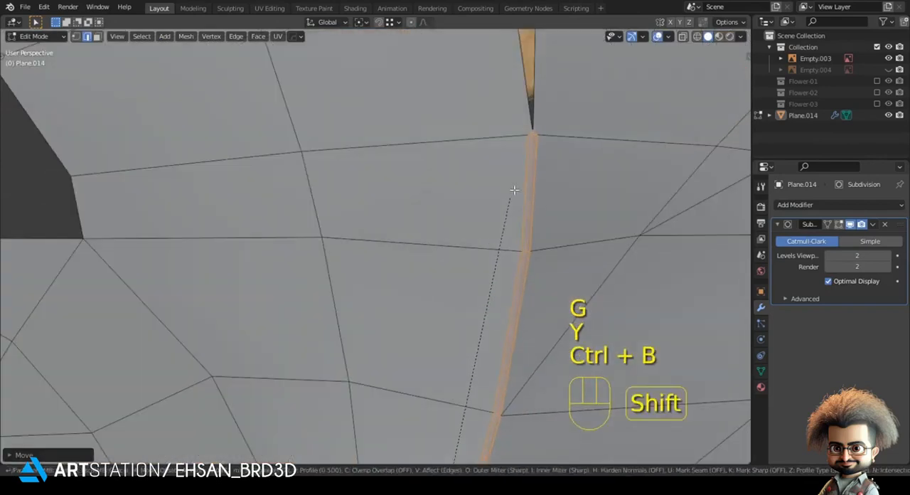
left_click(513, 190, "shift")
middle_click_drag(513, 190, 477, 215)
Merge the narrow strip's two upper end vertices into the central notch vertex with At Last
key("1")
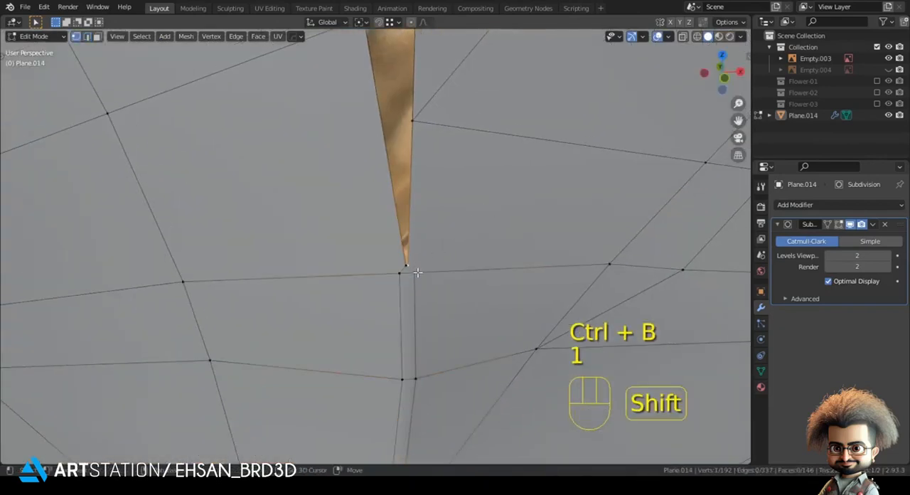
key("m")
left_click(417, 271)
left_click(397, 269, "shift")
key("m")
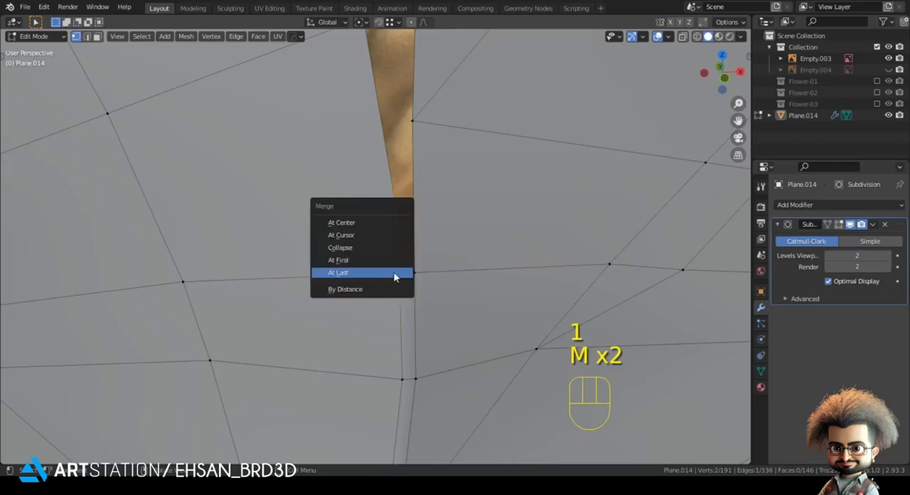
left_click(396, 275)
Close the strip's lower end by merging its end vertex into the adjacent vertex down the central fold
scroll(372, 315, "down", 7)
middle_click_drag(371, 315, 391, 89, "shift")
scroll(373, 301, "up", 4)
left_click(376, 319)
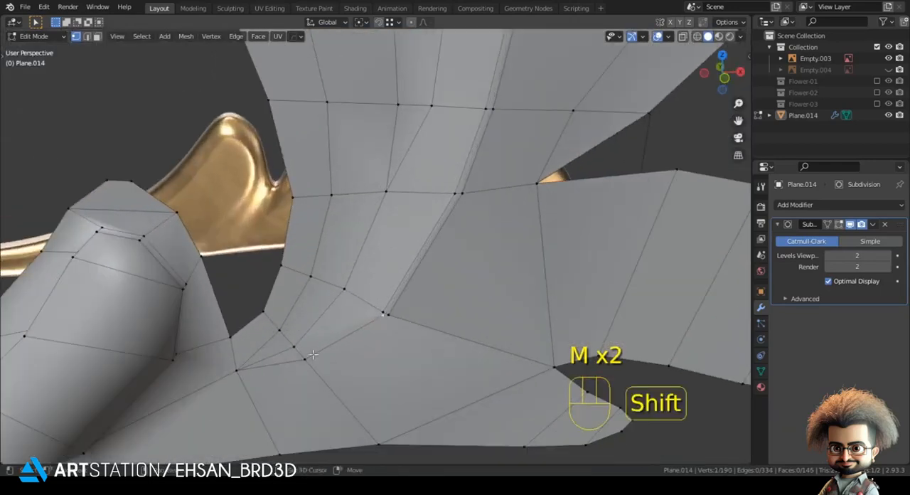
key("m")
left_click(369, 302)
key("Tab")
key("KP_1")
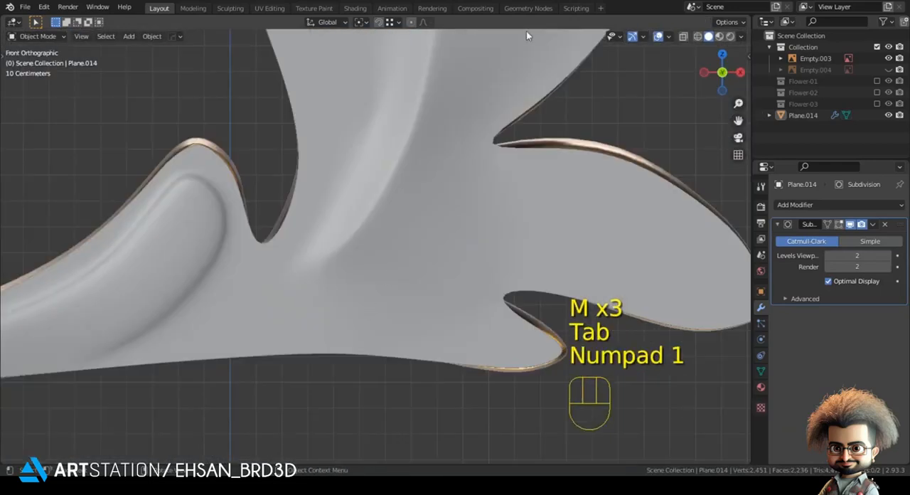
Select the edge path along the upper left lobe's fold down into the stem and bevel it into a strip with a middle edge line
scroll(486, 124, "down", 2)
key("Tab")
key("z")
scroll(396, 321, "up", 6)
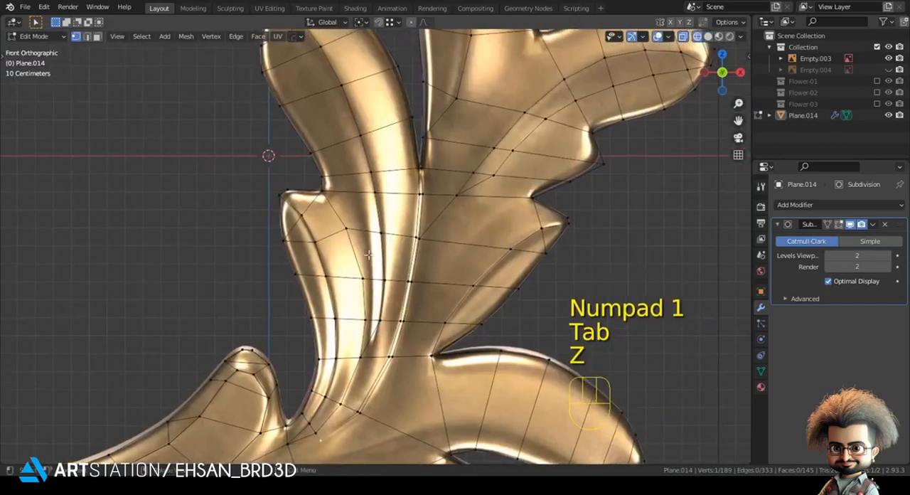
key("2")
scroll(383, 221, "down", 2)
middle_click_drag(383, 221, 378, 290, "shift")
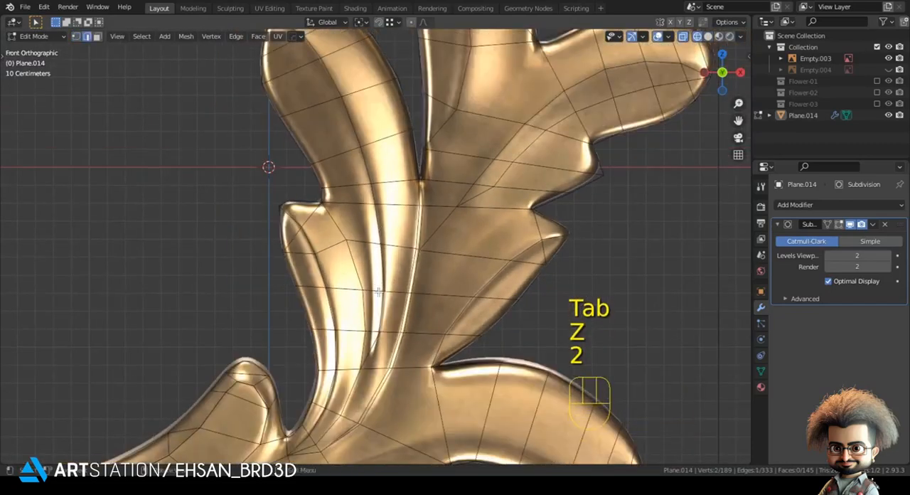
middle_click_drag(334, 144, 351, 182, "shift")
left_click(341, 142, "ctrl")
middle_click_drag(451, 287, 419, 180, "shift")
scroll(441, 191, "down", 5)
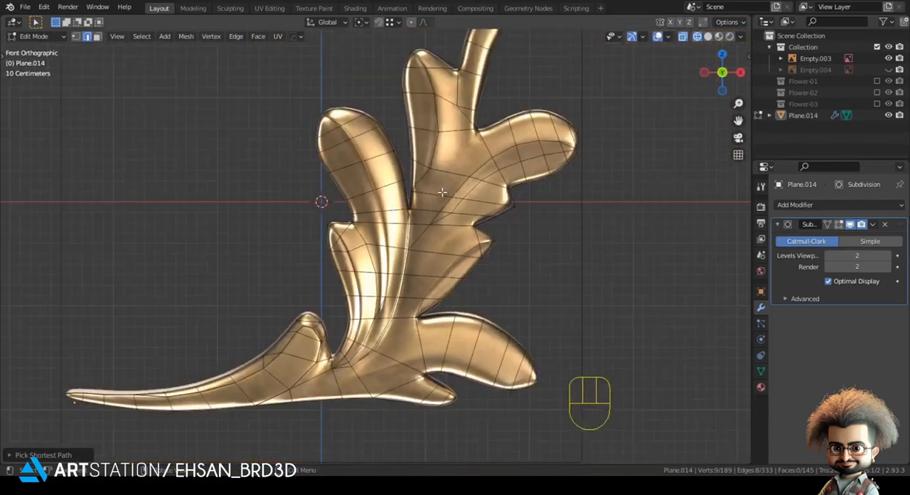
scroll(440, 192, "up", 6)
key("ctrl+b")
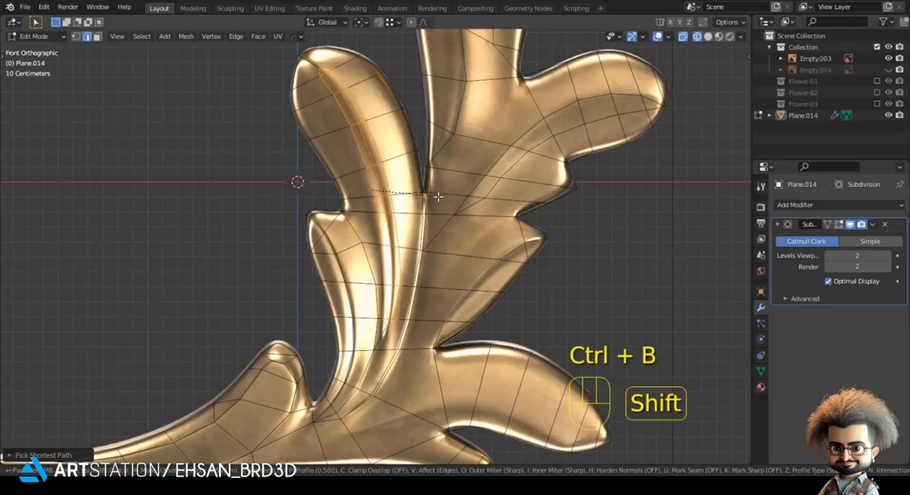
left_click(437, 197)
middle_click_drag(405, 237, 411, 208, "shift")
Move the beveled strip of the upper left lobe along Y
key("z")
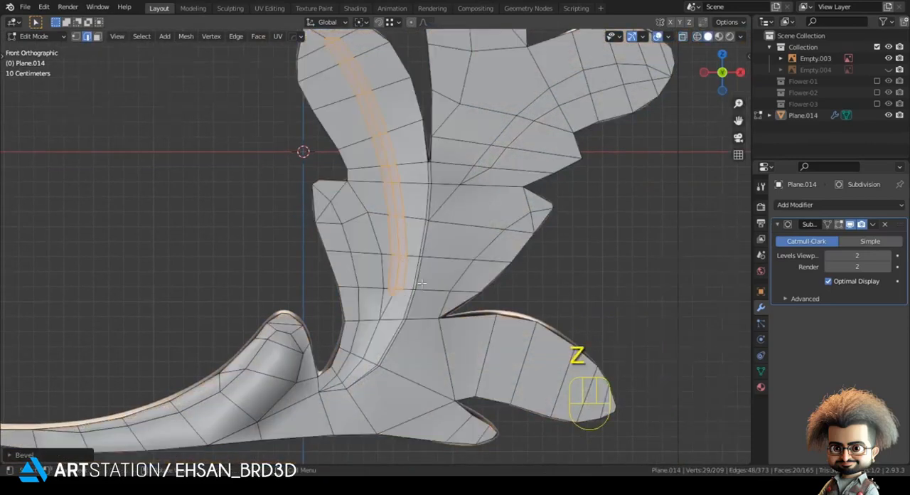
middle_click_drag(414, 277, 453, 297)
key("g")
key("y")
left_click(459, 291)
key("KP_1")
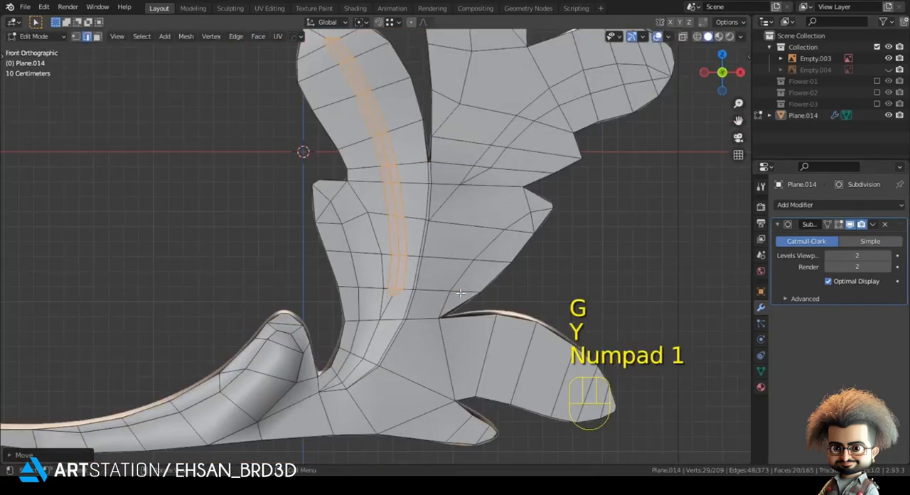
Merge the beveled strip's end vertices into the stem vertex below it and the outline vertex at the lobe's tip
key("1")
key("m")
left_click(381, 320)
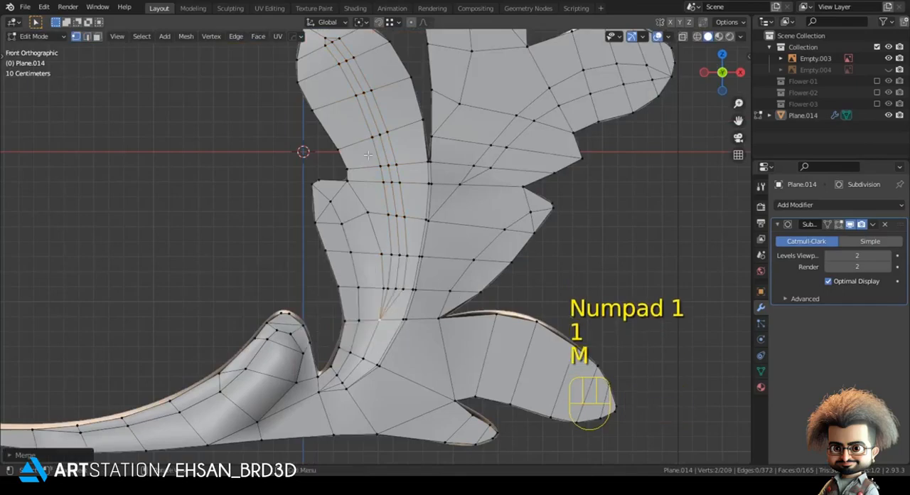
middle_click_drag(301, 213, 324, 297, "shift")
key("m")
left_click(323, 110)
Select the middle edge line of the upper left lobe's strip and move it along Y
key("2")
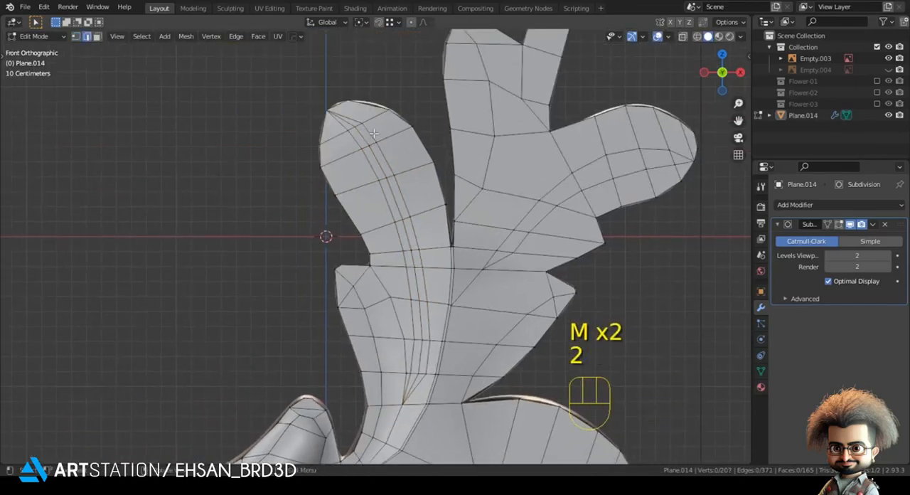
middle_click_drag(423, 356, 435, 377)
key("g")
key("y")
left_click(427, 354)
key("Tab")
key("KP_4")
key("KP_1")
scroll(424, 348, "down", 1)
Move the upper left lobe strip's middle edge line a further -0.054 m or so along Y
key("alt+a")
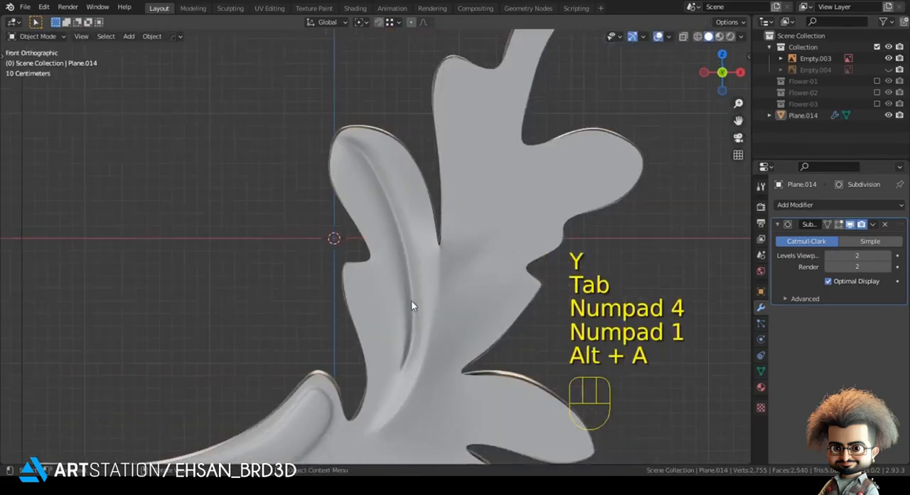
key("z")
key("z")
key("Tab")
middle_click_drag(410, 279, 439, 304)
key("g")
key("y")
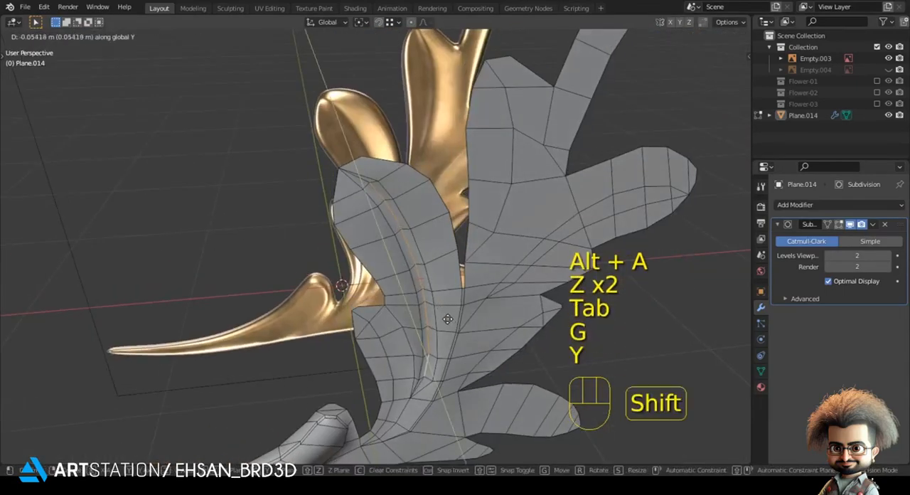
left_click(447, 319)
key("Tab")
key("KP_1")
key("z")
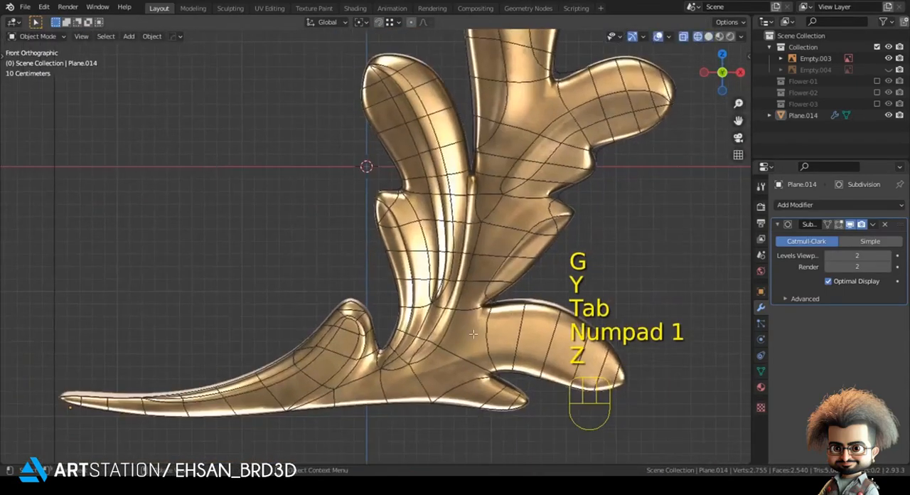
Select the edge path along the small left lobe's fold and bevel it into a strip with a middle edge line
key("Tab")
key("2")
scroll(406, 165, "up", 2)
middle_click_drag(395, 201, 376, 183, "shift")
left_click(402, 351, "ctrl")
key("ctrl+b")
left_click(450, 271)
Move the small left lobe's beveled strip about -0.030 m along Y
key("z")
middle_click_drag(460, 279, 463, 293)
key("g")
key("y")
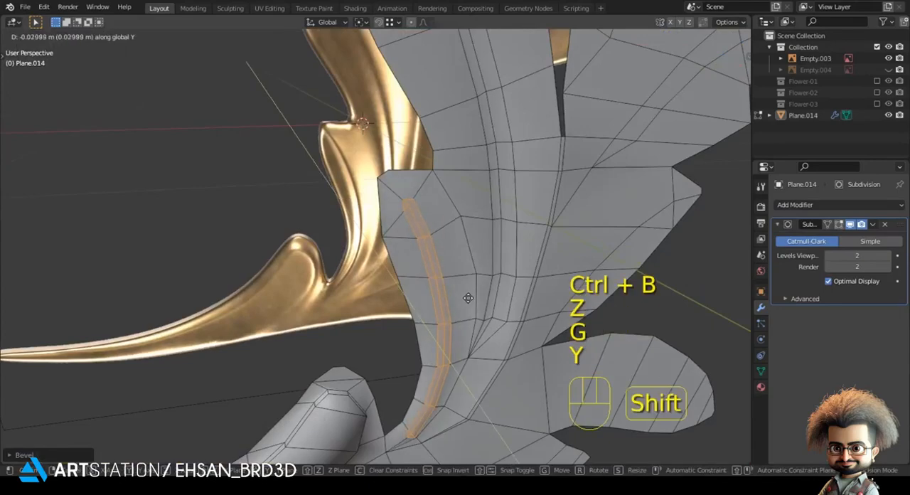
left_click(468, 297)
Merge the small left lobe strip's end vertices into the adjacent vertices at the lobe's tip and the base with At Last
key("1")
key("m")
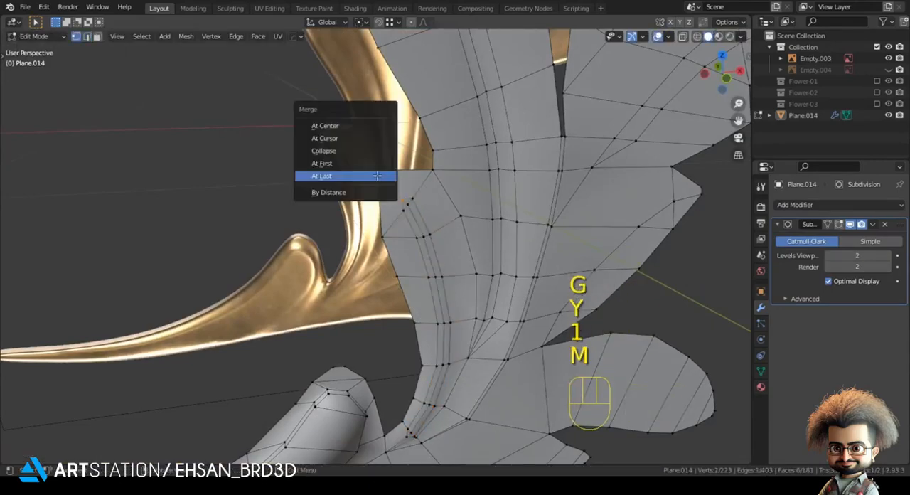
left_click(376, 175)
middle_click_drag(377, 175, 388, 316)
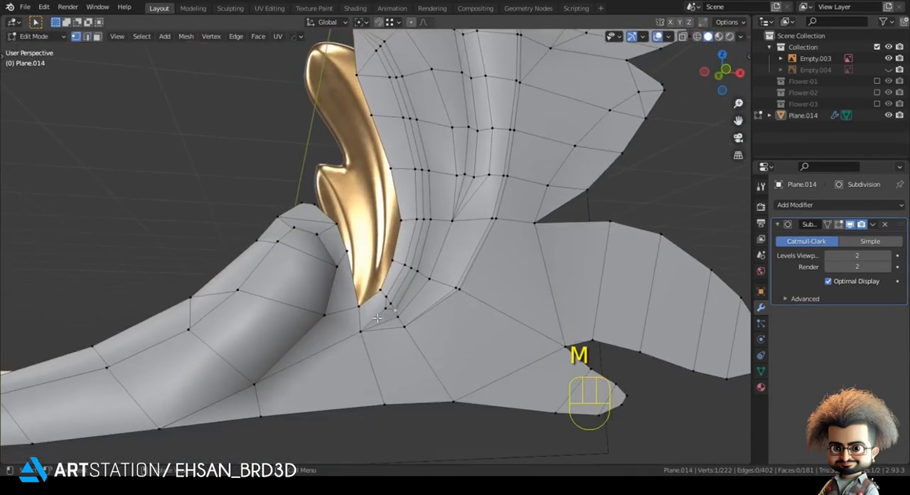
key("m")
left_click(356, 332)
Select the middle edge path of the small left lobe's strip and move it in the positive Y direction
key("2")
mouse_move(408, 200)
middle_mouse_down()
mouse_move(399, 190)
mouse_move(391, 198)
middle_mouse_up()
key("g")
key("y")
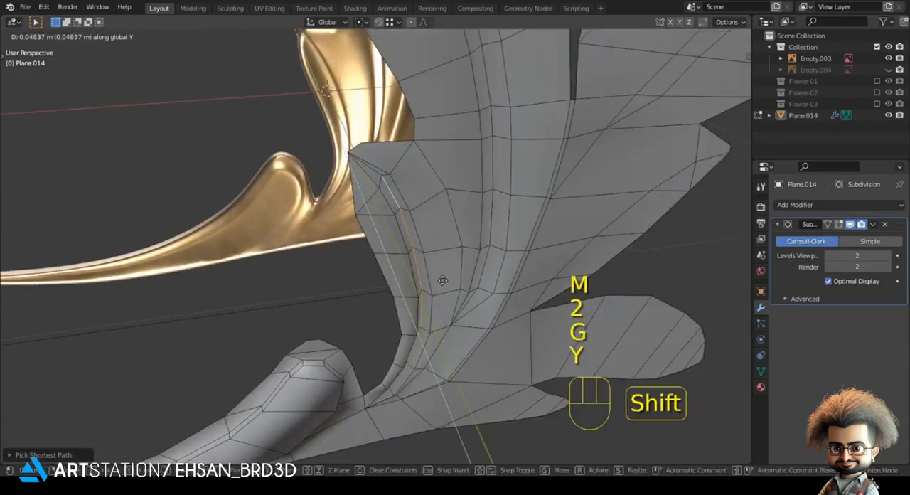
left_click(429, 270)
key("Tab")
key("KP_1")
Bevel the edge path along the small right lobe's fold into a narrow strip following the reference crease
key("z")
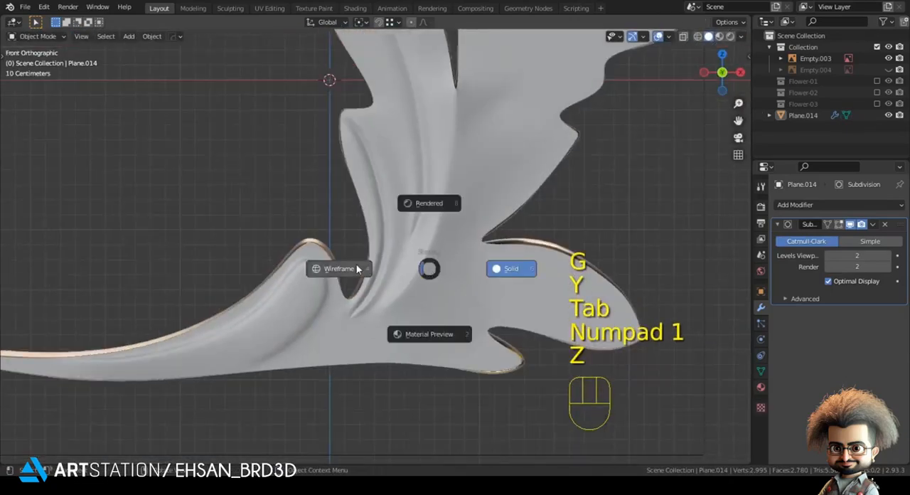
key("z")
middle_click_drag(574, 171, 515, 260, "shift")
key("z")
scroll(551, 264, "up", 3)
key("Tab")
key("z")
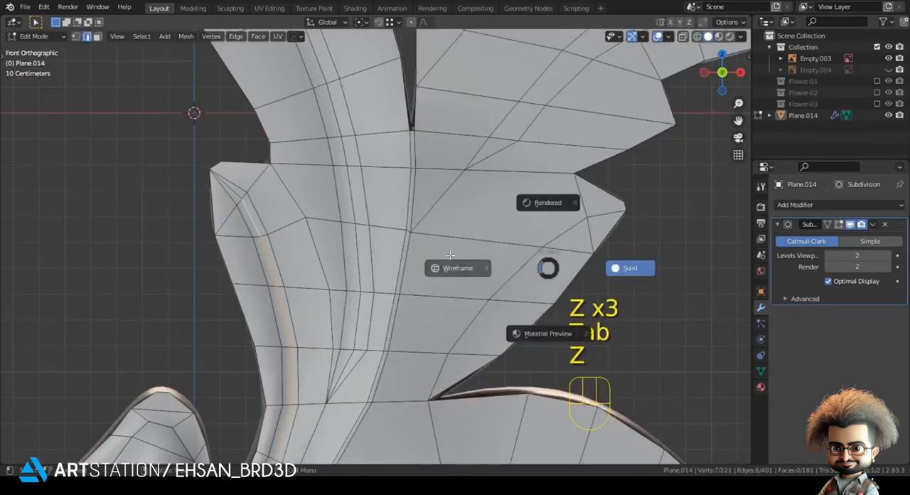
left_click(556, 235, "ctrl")
scroll(533, 253, "up", 2)
key("ctrl+b")
left_click(606, 256)
Merge the small right lobe strip's end vertices into the outline vertices at its tip and the notch below
key("1")
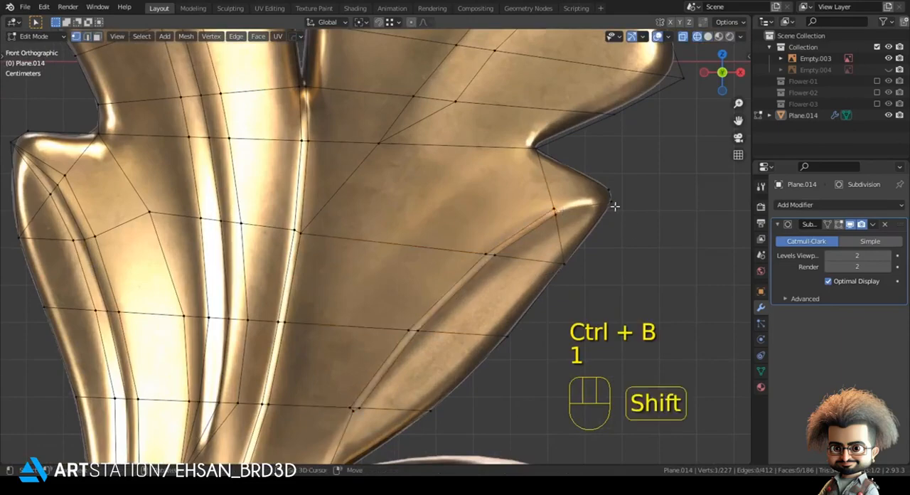
key("m")
left_click(586, 241)
left_click(356, 414)
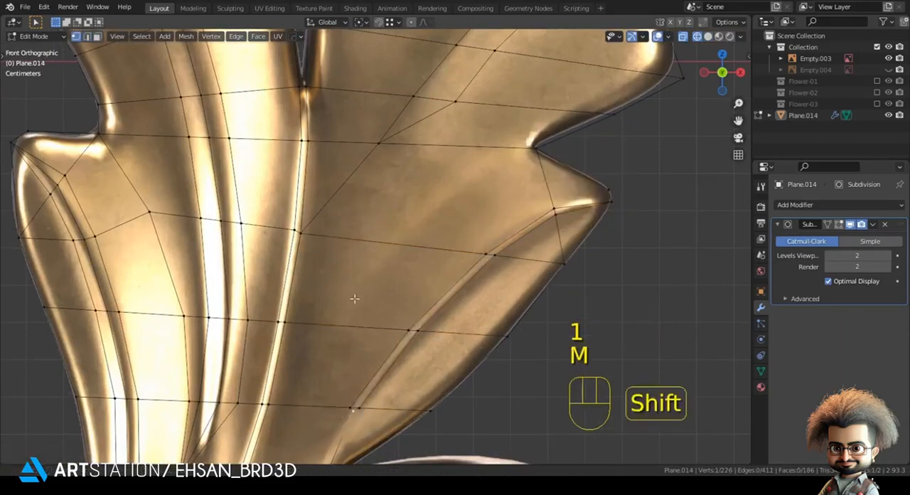
middle_click_drag(353, 298, 367, 180, "shift")
left_click(342, 357, "shift")
key("m")
left_click(349, 348)
key("z")
left_click(427, 323)
Select one edge path of the small right lobe's strip and move it along Y
key("2")
left_click(427, 218)
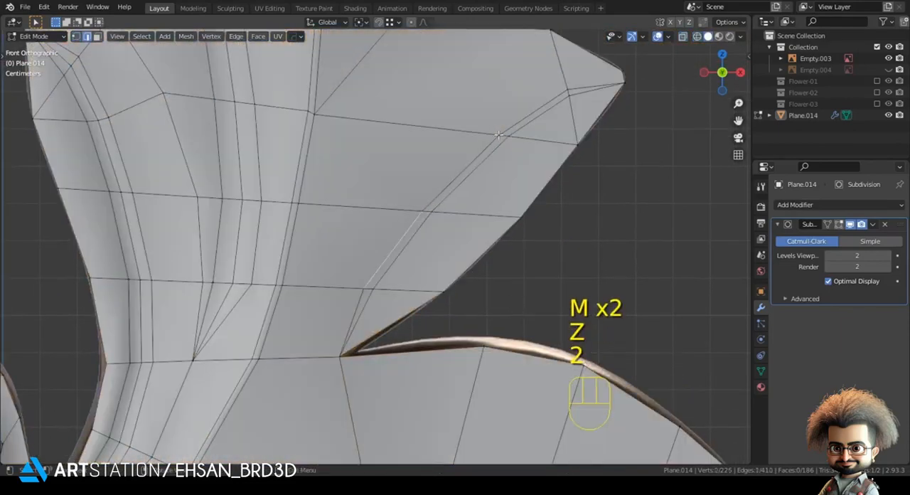
middle_click_drag(527, 151, 488, 207)
scroll(563, 207, "down", 4)
key("g")
key("y")
left_click(574, 212)
key("Tab")
key("KP_1")
key("z")
key("z")
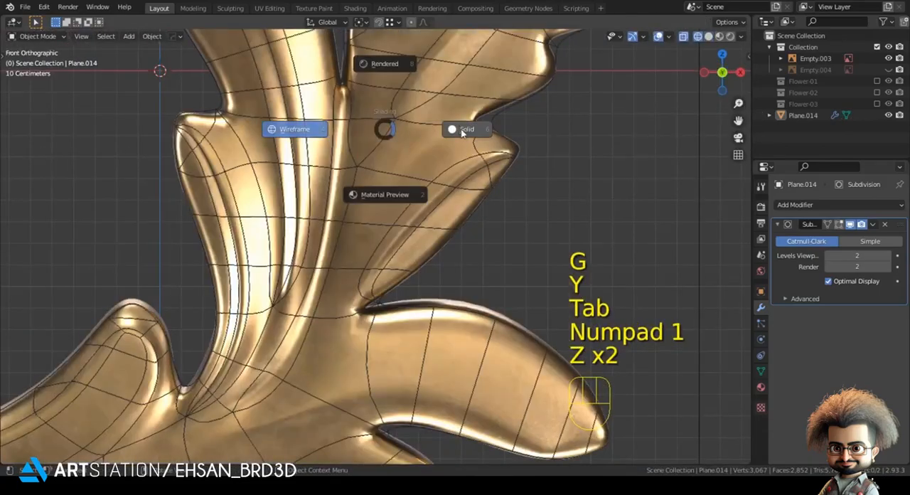
Bevel the upper edge path of the small right lobe's crease into a thin support strip
key("Tab")
middle_click_drag(406, 182, 384, 200)
scroll(384, 201, "up", 3)
key("ctrl+b")
left_click(390, 226, "shift")
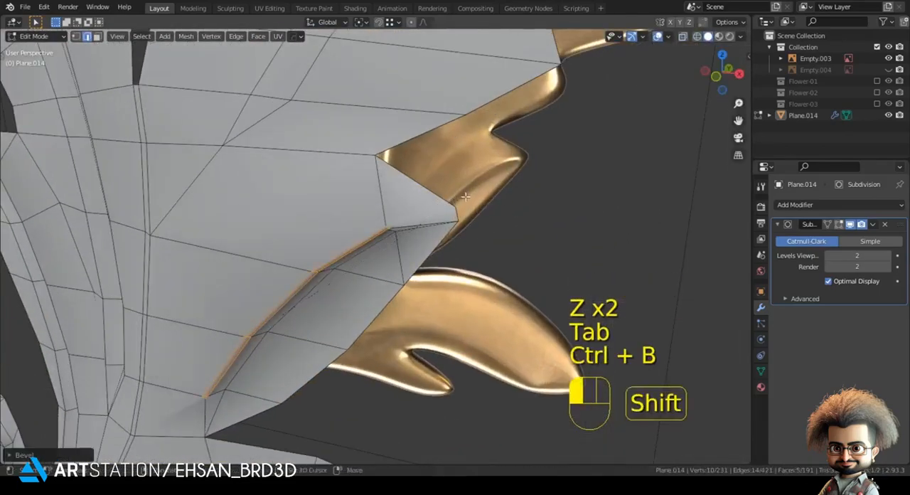
Merge the loose end vertices at the tip and lower end of the small right lobe's support strip
key("1")
left_click(461, 221)
key("m")
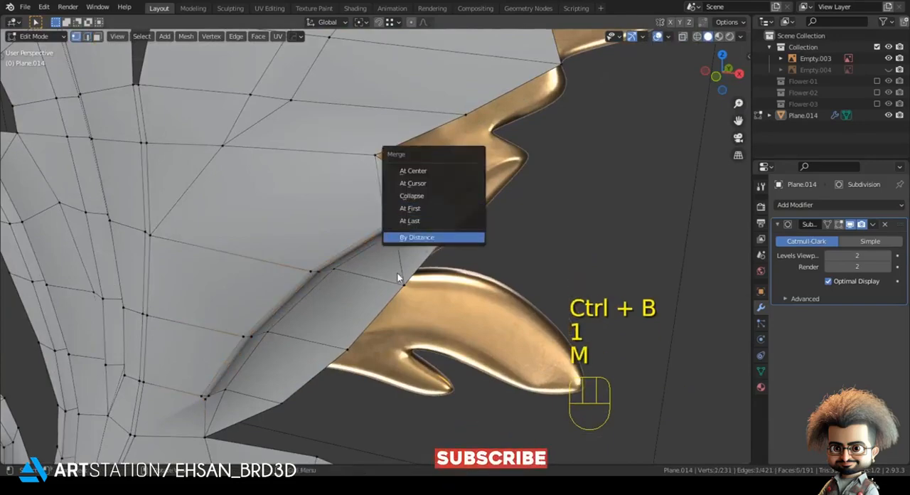
left_click(406, 222)
scroll(167, 439, "up", 1)
middle_click_drag(167, 440, 330, 268, "shift")
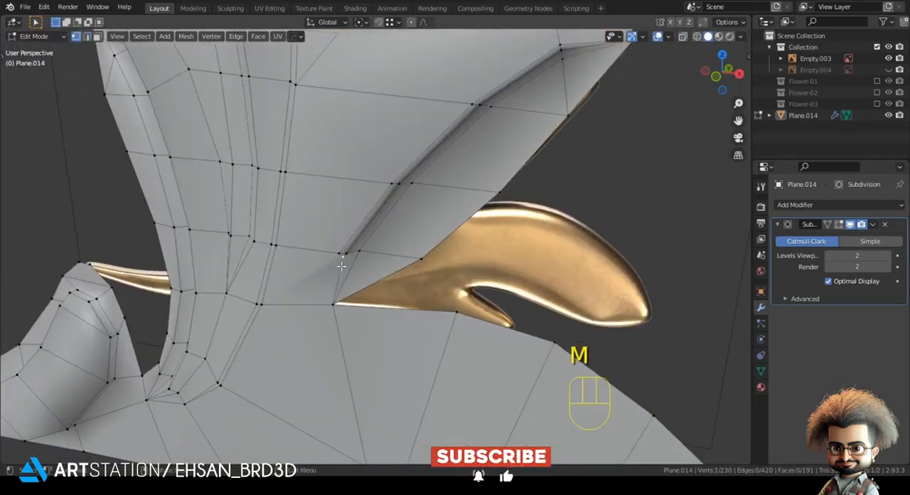
key("m")
Compare the smoothed leaf relief with the gold reference from the front, in wireframe and solid shading
key("Tab")
key("KP_1")
scroll(383, 281, "down", 3)
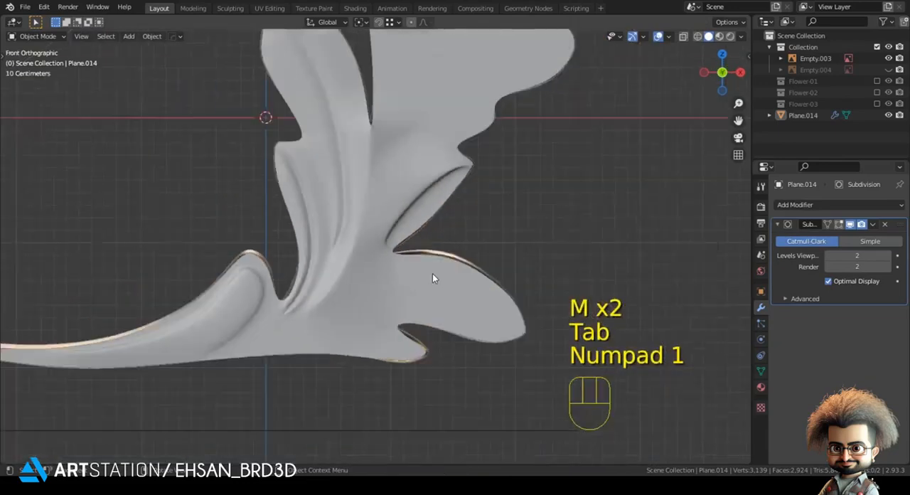
key("z")
left_click(474, 240)
key("z")
left_click(377, 242)
scroll(377, 245, "up", 2)
key("z")
left_click(402, 237)
key("Tab")
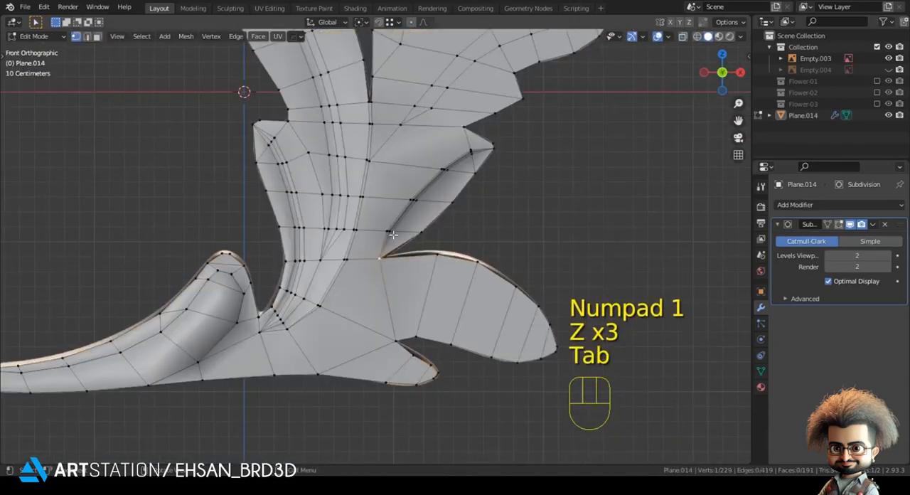
Move the vertex at the notch between the small right lobe and the lower right lobe along Y
middle_click_drag(391, 229, 388, 235, "shift")
scroll(365, 239, "up", 3)
left_click(377, 257)
middle_click_drag(522, 154, 448, 210)
key("g")
key("y")
left_click(449, 212)
key("Tab")
key("KP_1")
key("z")
middle_click_drag(366, 246, 356, 222, "shift")
Select the fold edge path running along the middle of the upper right lobe and move it along Y
key("Tab")
scroll(349, 201, "up", 1)
scroll(356, 171, "down", 1)
middle_click_drag(360, 140, 257, 431, "shift")
scroll(341, 299, "up", 2)
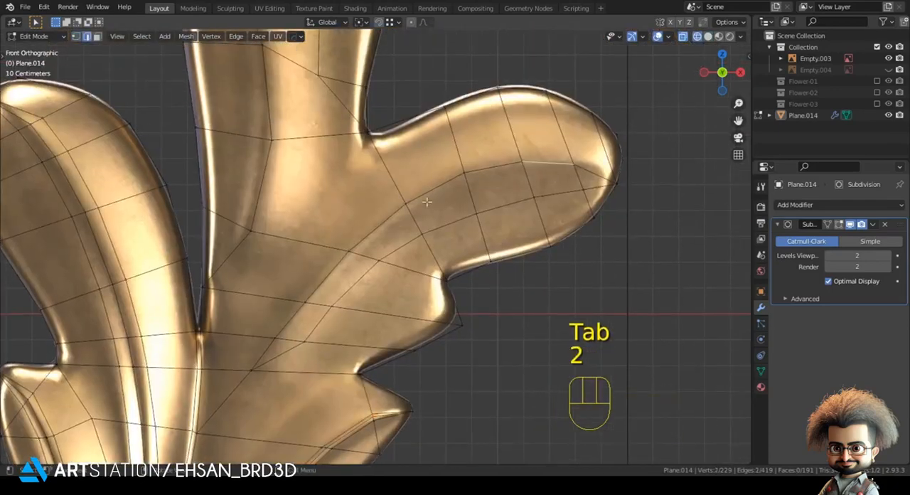
left_click(297, 308, "ctrl")
key("z")
left_click(494, 278)
scroll(459, 300, "down", 3)
mouse_move(455, 302)
middle_mouse_down()
mouse_move(461, 327)
mouse_move(471, 305)
middle_mouse_up()
key("g")
key("y")
left_click(480, 326, "shift")
Bevel the upper right lobe's fold path into a narrow strip and merge its loose vertices at the tip and lower end
key("ctrl+b")
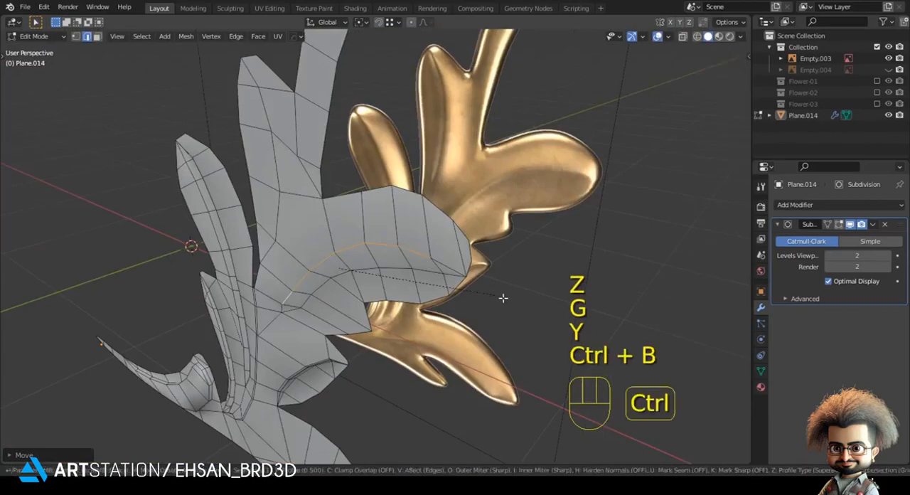
key("1")
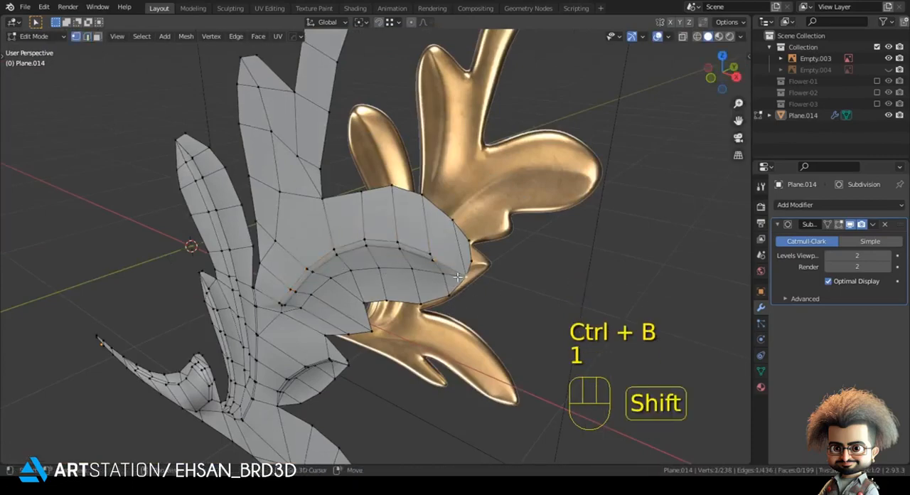
left_click(458, 277, "shift")
key("m")
left_click(459, 277)
middle_click_drag(255, 305, 305, 288)
left_click(304, 305, "shift")
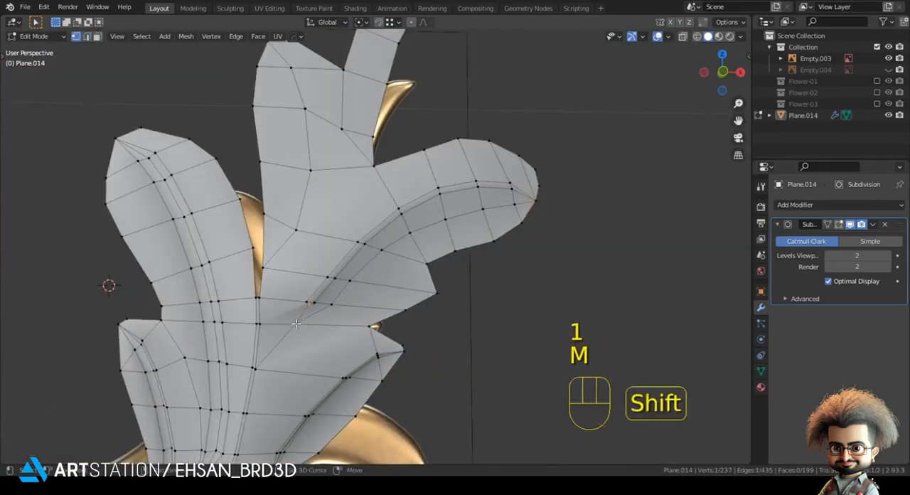
key("m")
left_click(302, 297)
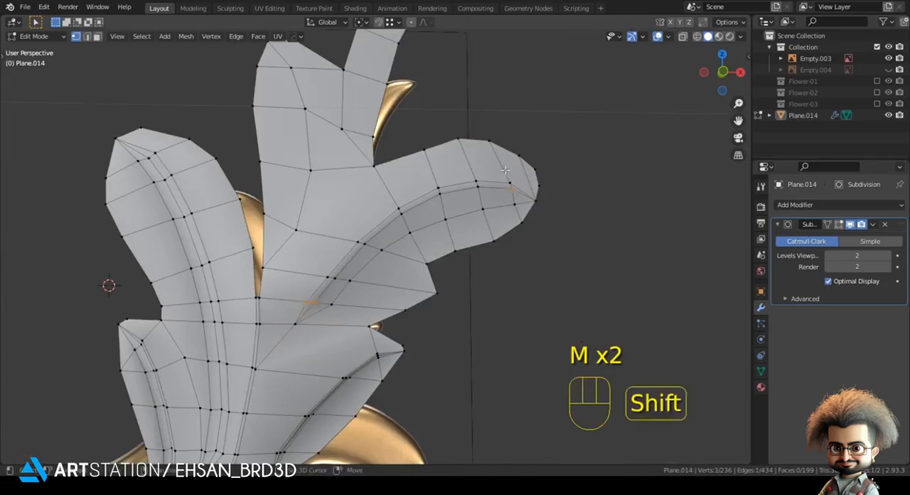
Offset the short end edges of the upper right lobe's beveled strip along Y
middle_click_drag(511, 183, 493, 163)
key("g")
key("y")
left_click(493, 169, "shift")
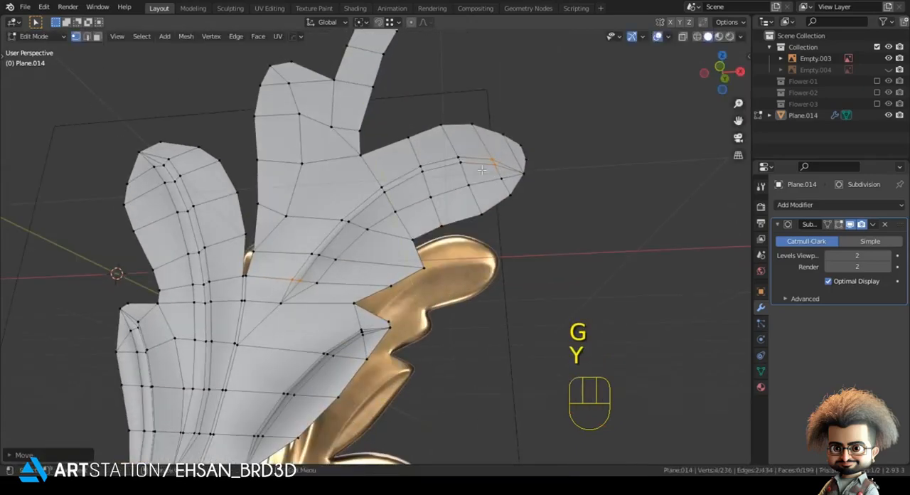
Check the smoothed upper right lobe from the front against the gold reference
key("Tab")
key("KP_1")
key("Tab")
middle_click_drag(407, 201, 422, 189, "shift")
scroll(571, 135, "up", 2)
key("z")
key("z")
key("Tab")
scroll(257, 143, "down", 2)
key("z")
middle_click_drag(257, 143, 309, 206, "shift")
key("Tab")
Select the fold edge path of the upper middle lobe and shape it with two moves along Y
key("2")
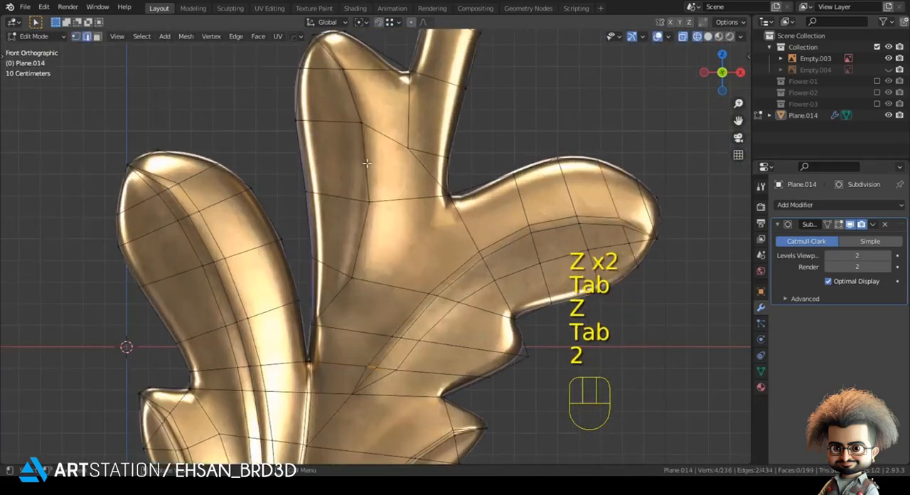
scroll(371, 233, "down", 1)
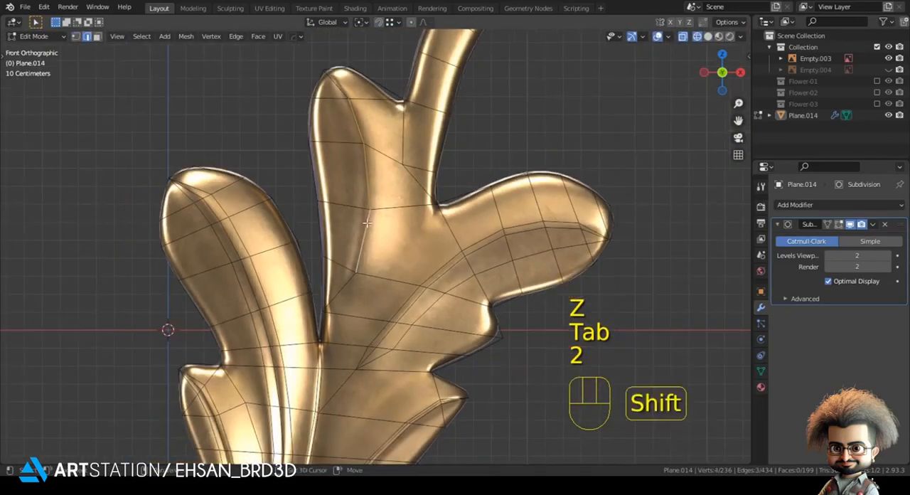
left_click(367, 233, "shift")
key("z")
middle_click_drag(423, 224, 484, 252)
key("g")
key("y")
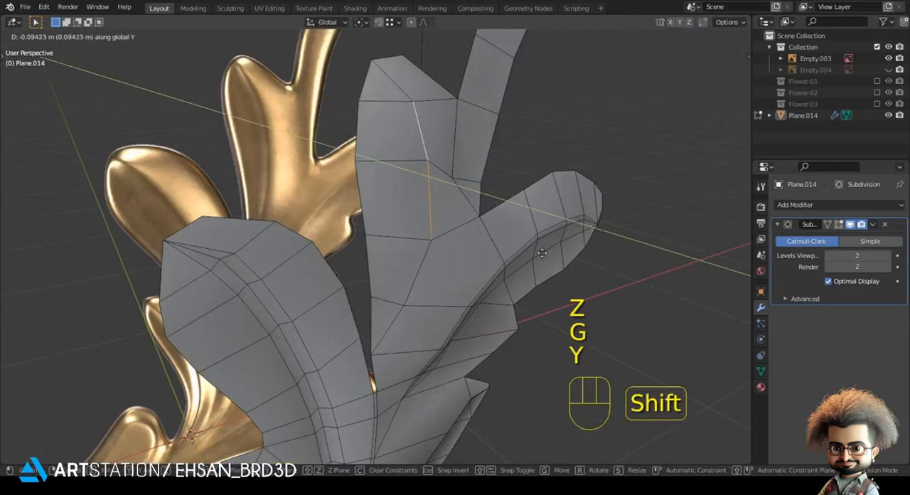
left_click(528, 249)
middle_click_drag(402, 152, 401, 202, "shift")
key("g")
key("y")
left_click(412, 183)
Cut a new edge path with the Knife from the upper middle lobe's tip down its left half
key("KP_1")
key("1")
key("z")
left_click(432, 149)
key("alt+a")
scroll(455, 107, "up", 1)
key("k")
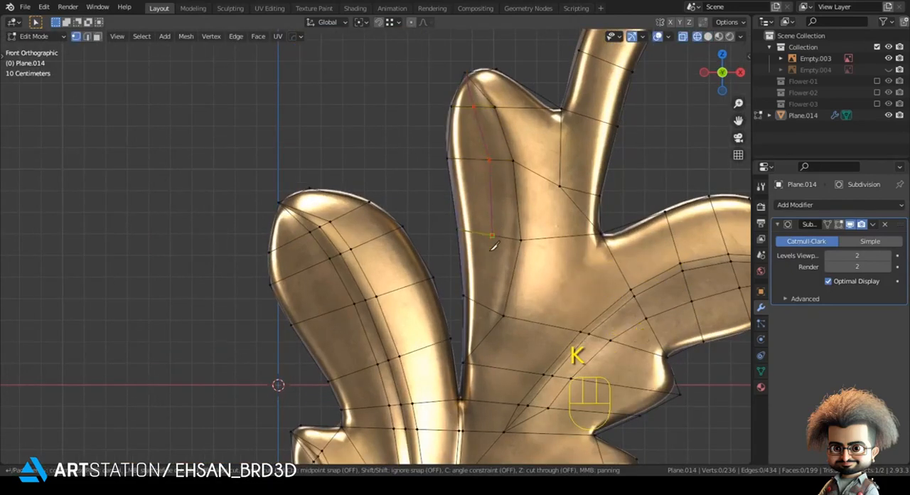
key("Return")
Move the newly cut edge path of the upper middle lobe along Y
key("z")
middle_click_drag(524, 203, 569, 247)
key("g")
key("y")
left_click(559, 226)
Bevel the upper middle lobe's fold path into a narrow strip and merge its loose vertices at the lower end and tip
key("ctrl+b")
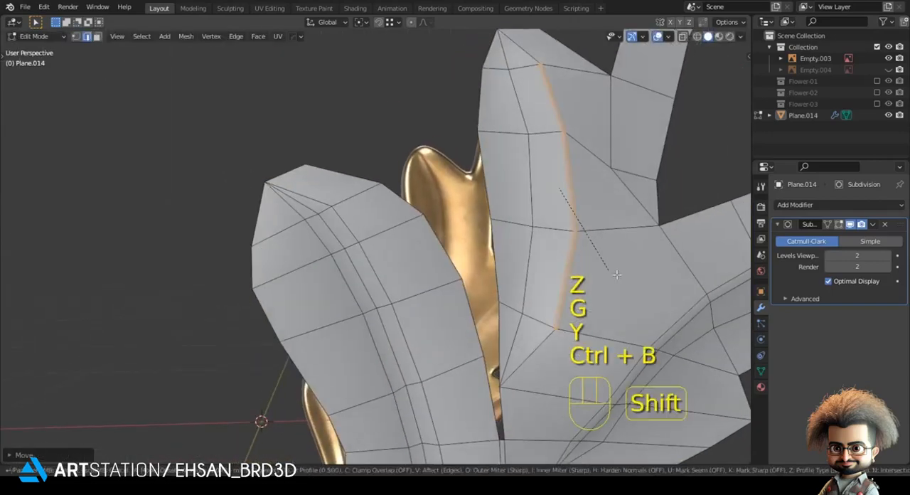
left_click(552, 336)
key("1")
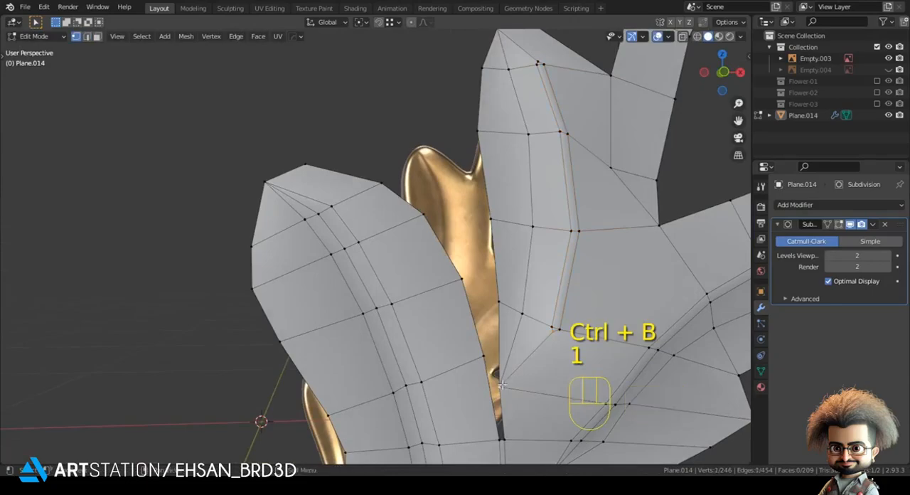
left_click(502, 384, "shift")
key("m")
left_click(502, 385)
middle_click_drag(545, 83, 548, 110)
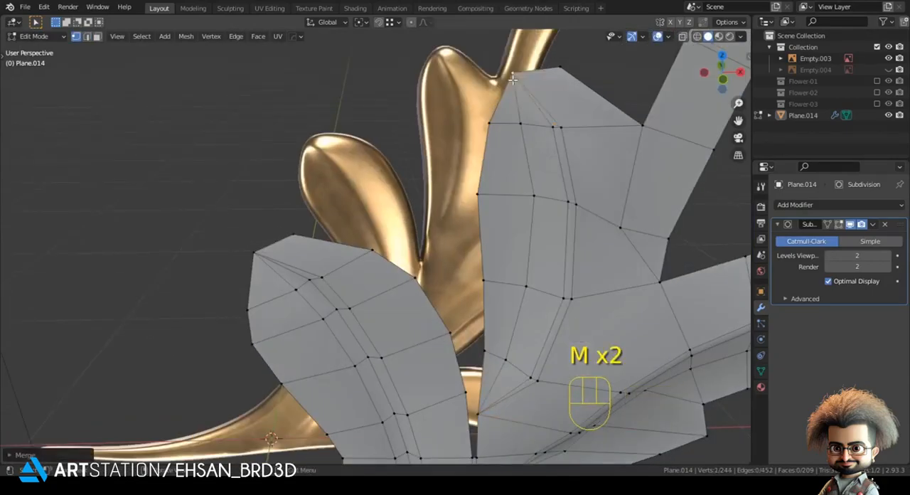
Compare the upper lobes and the curved stem with the gold reference in wireframe and solid shading
key("Tab")
key("KP_1")
scroll(578, 101, "down", 3)
key("Tab")
key("z")
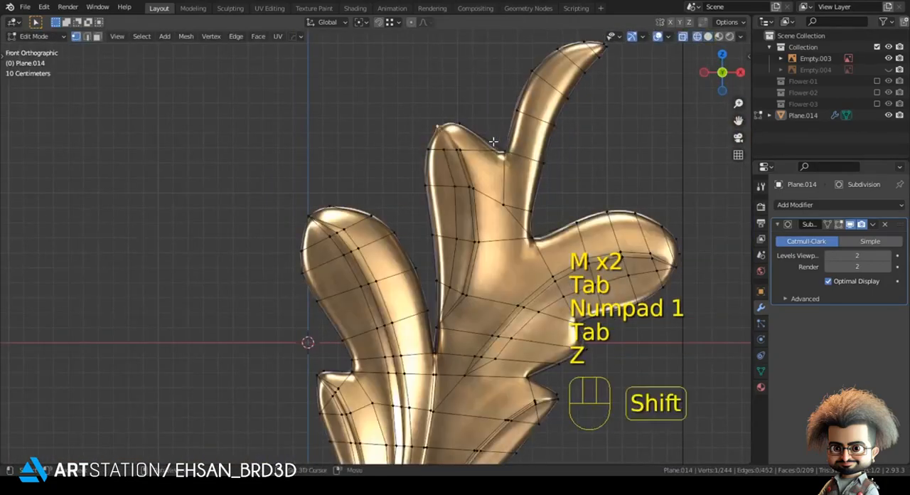
middle_click_drag(492, 142, 369, 201, "shift")
key("z")
left_click(524, 197)
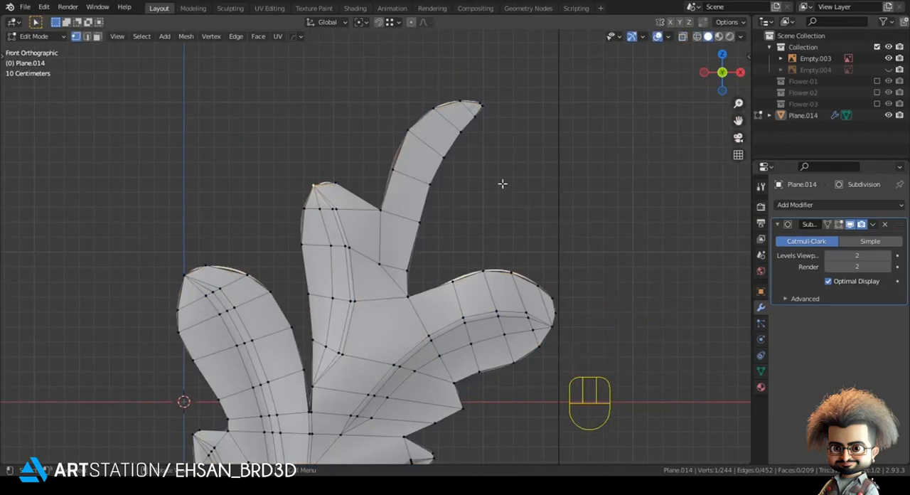
middle_click_drag(469, 335, 489, 318, "shift")
scroll(489, 318, "up", 3)
key("z")
middle_click_drag(353, 95, 289, 178, "shift")
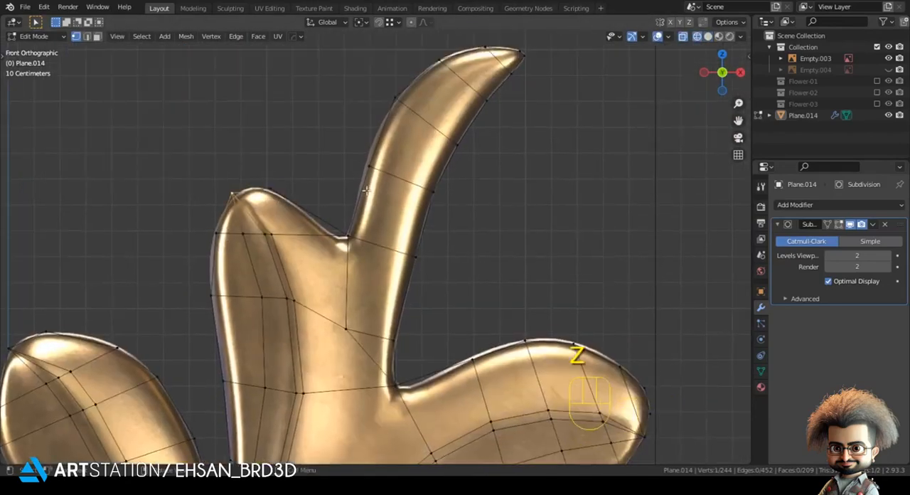
scroll(366, 190, "down", 2)
key("z")
middle_click_drag(415, 256, 437, 192, "shift")
scroll(436, 192, "up", 2)
Dissolve the diagonal edge at the stem's base, beside the notch above the upper right lobe
key("z")
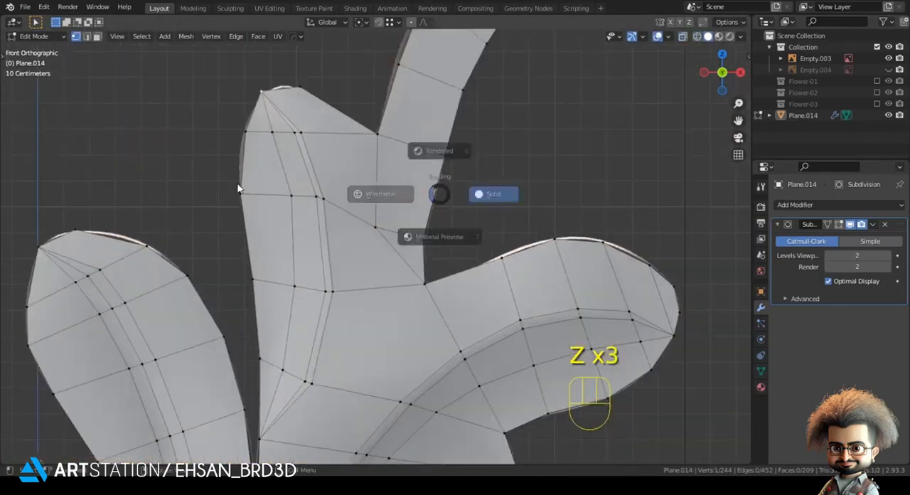
middle_click_drag(324, 229, 332, 178, "shift")
scroll(355, 171, "up", 1)
key("ctrl+x")
key("1")
Knife-cut a path from the inner vertex at the stem's base down to the lower end of the upper middle lobe's fold
key("alt+a")
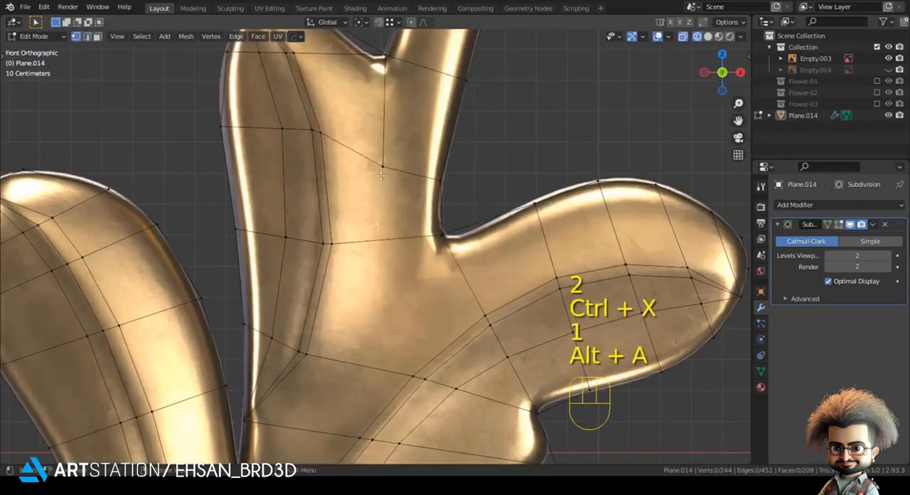
key("k")
left_click(312, 353)
key("Return")
scroll(519, 173, "down", 3)
key("z")
Select the new vertical edge at the stem's base and move it along Y
key("2")
left_click(382, 222)
middle_click_drag(382, 229, 388, 279)
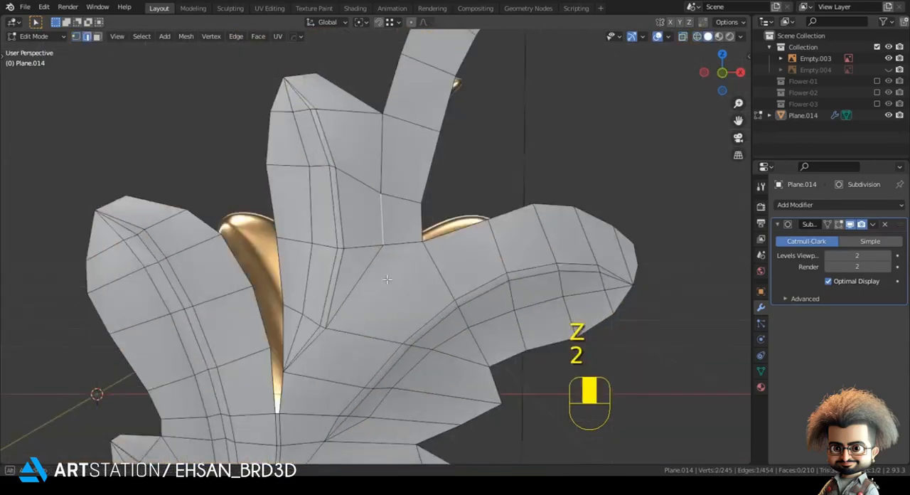
key("g")
key("y")
Examine the whole smoothed leaf from the front against the gold reference for areas still lacking relief
key("Tab")
key("KP_1")
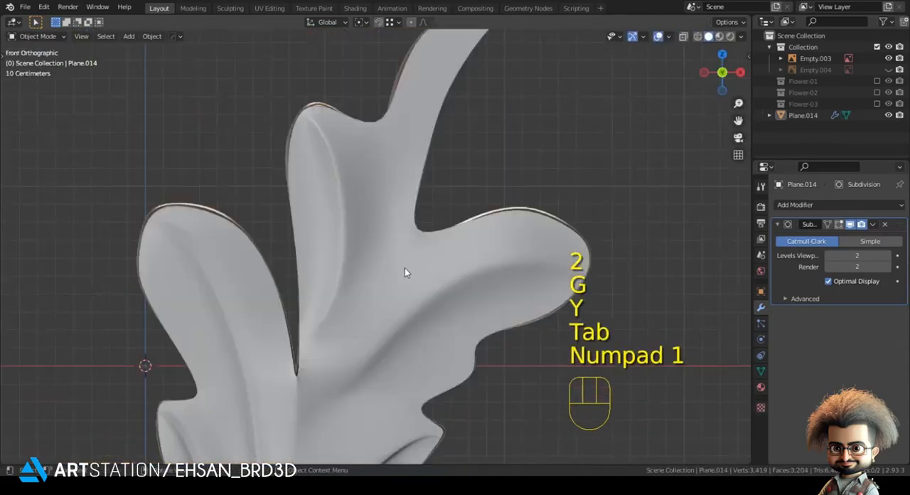
scroll(401, 266, "down", 4)
key("z")
middle_click_drag(206, 311, 270, 168, "shift")
key("z")
middle_click_drag(382, 241, 390, 241, "shift")
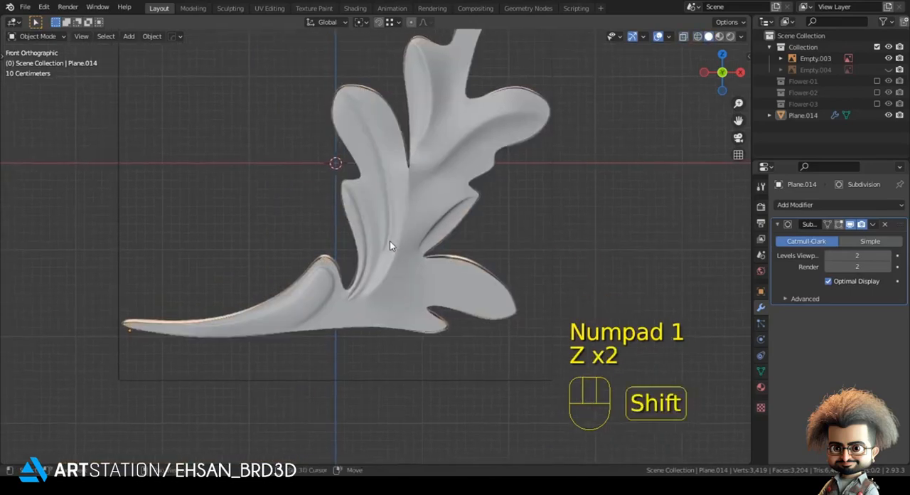
scroll(379, 211, "up", 2)
key("z")
scroll(297, 260, "up", 5)
key("z")
Knife-cut an edge path along the middle of the lower right lobe, from its tip to the creases at the leaf base
key("Tab")
scroll(377, 248, "up", 1)
key("z")
key("1")
key("alt+a")
key("k")
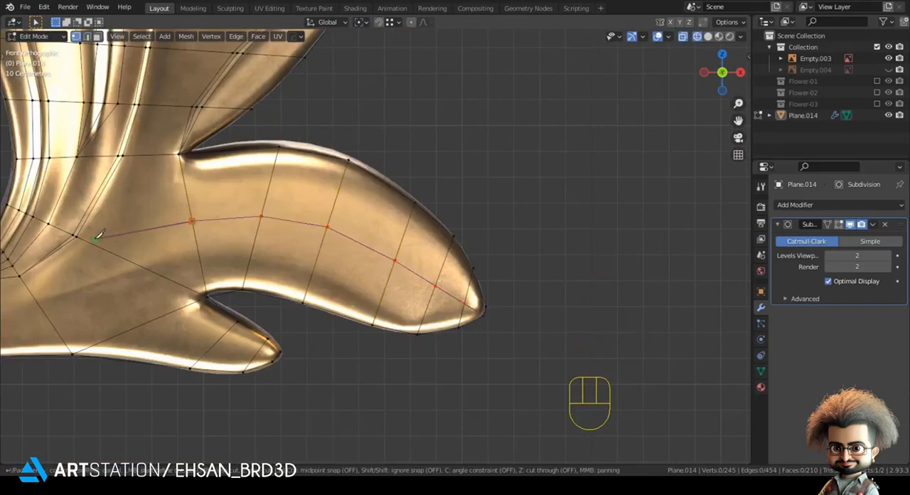
key("Return")
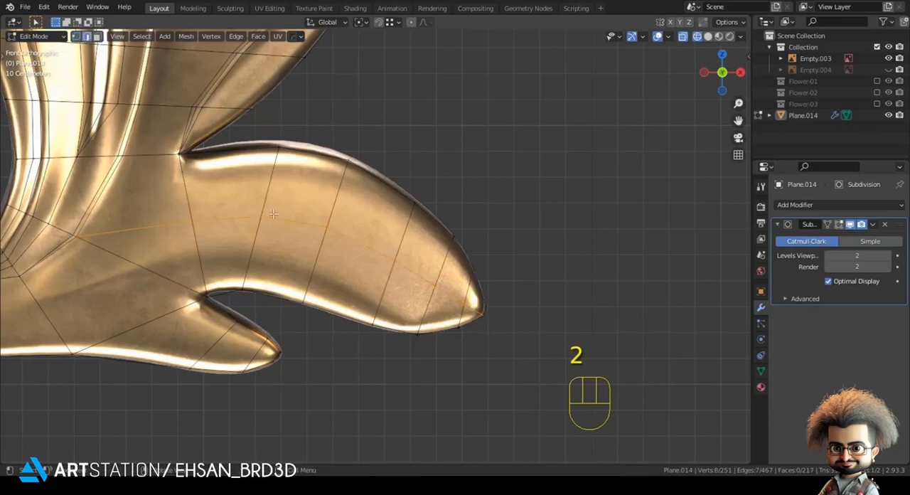
Switch the viewport to solid shading and move the new centre edge near the lower right lobe's tip along Y
left_click(446, 283, "ctrl")
key("z")
left_click(505, 294)
middle_click_drag(462, 293, 462, 332)
key("g")
key("y")
left_click(452, 340)
left_click(452, 339)
Select the next centre edge farther inward on the lower right lobe and move it along Y
left_click(379, 312, "shift")
middle_click_drag(381, 315, 385, 371)
key("g")
key("y")
left_click(384, 376)
Select a single vertex near the inner end of the lower right lobe and move it along Y
key("1")
left_click(248, 366)
key("g")
right_click(252, 368)
left_click(256, 379)
key("g")
key("y")
left_click(265, 371)
Return to Object Mode and delete the gold reference image behind the leaf
key("Tab")
key("KP_1")
key("alt+a")
middle_click_drag(282, 294, 358, 422, "shift")
scroll(377, 247, "down", 2)
middle_click_drag(382, 231, 379, 252, "shift")
left_click(397, 108)
key("x")
left_click(394, 106)
middle_click_drag(394, 106, 390, 207)
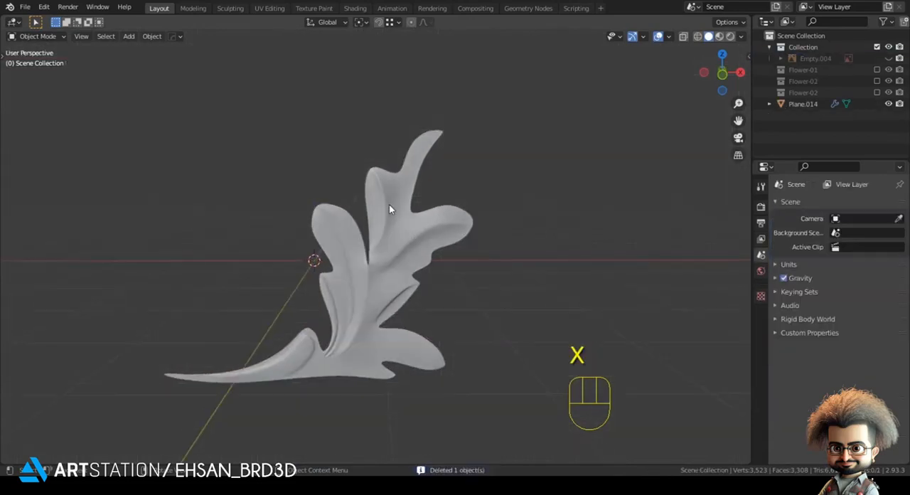